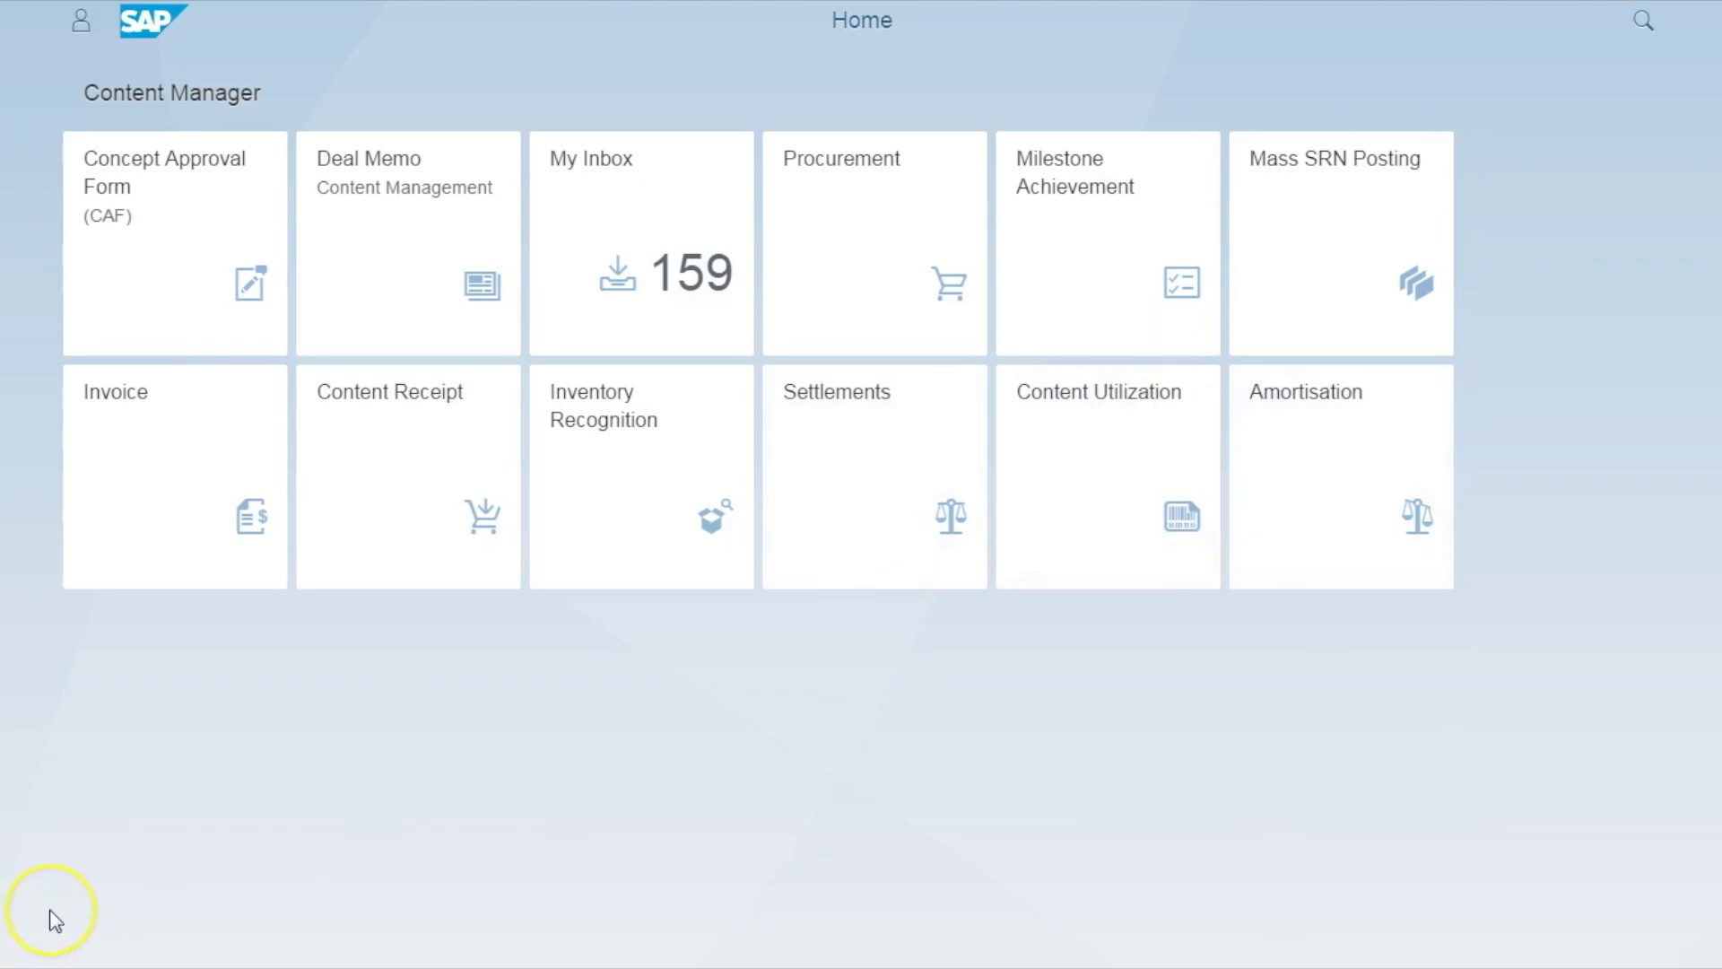
Open the Underworld concept approval form in full view and review its header and other information
{"action": "left_click", "coordinate": [146, 293]}
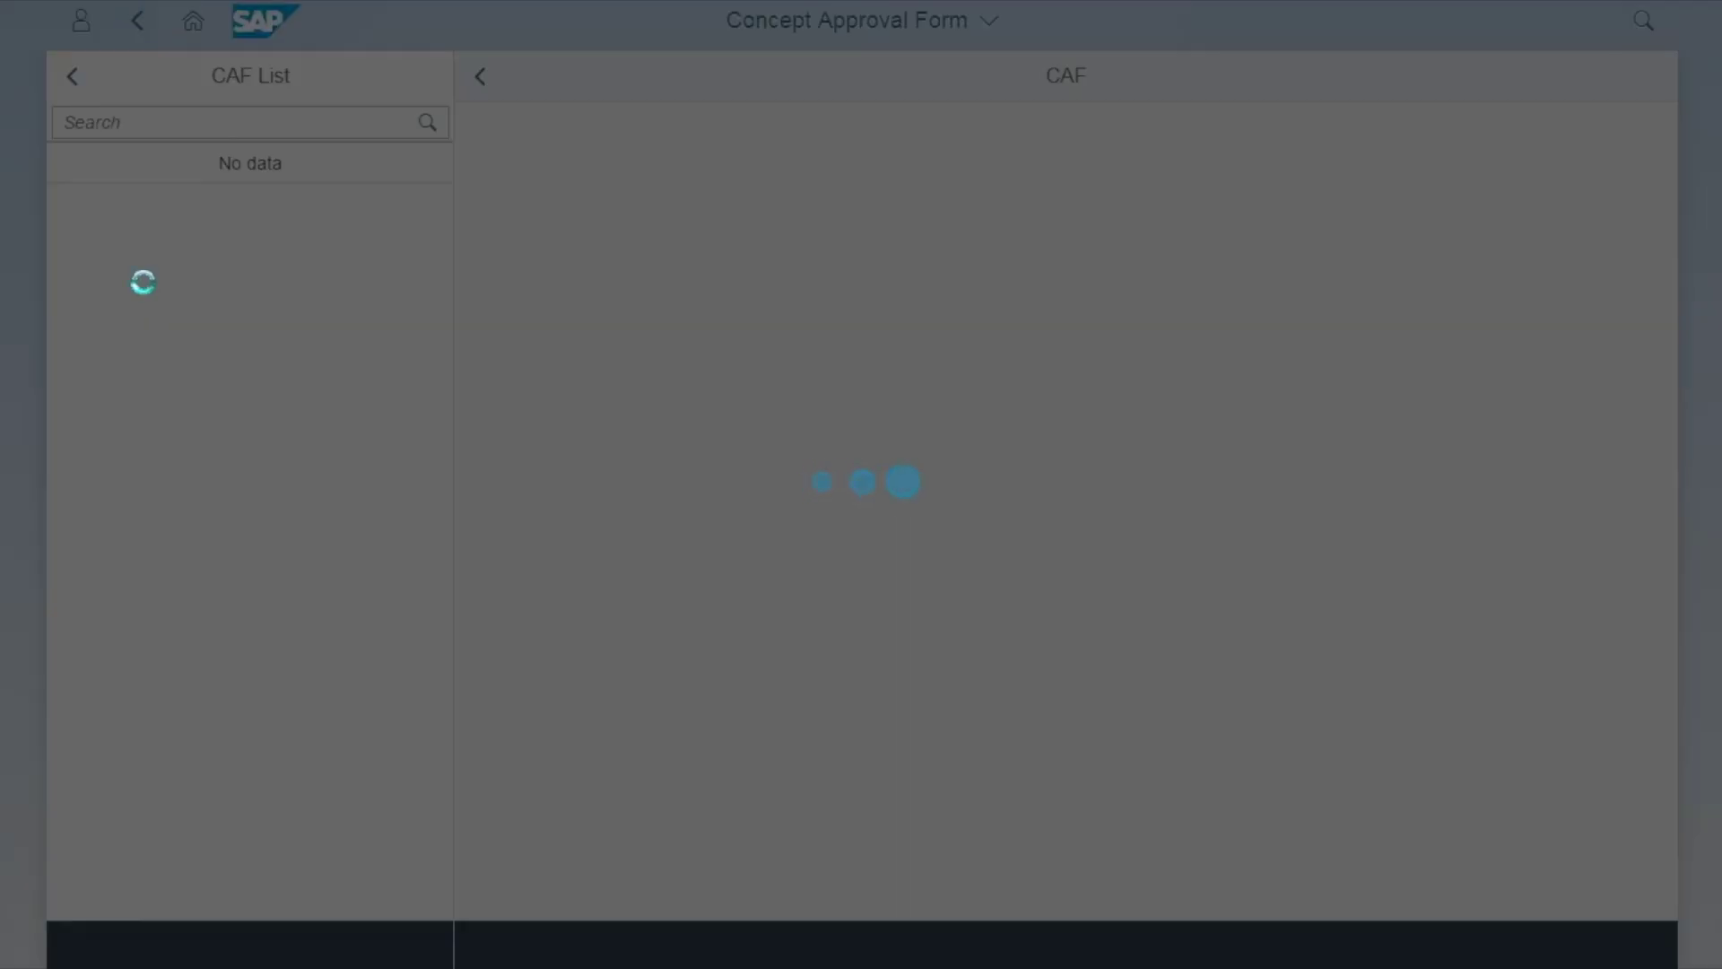
{"action": "left_click", "coordinate": [84, 792]}
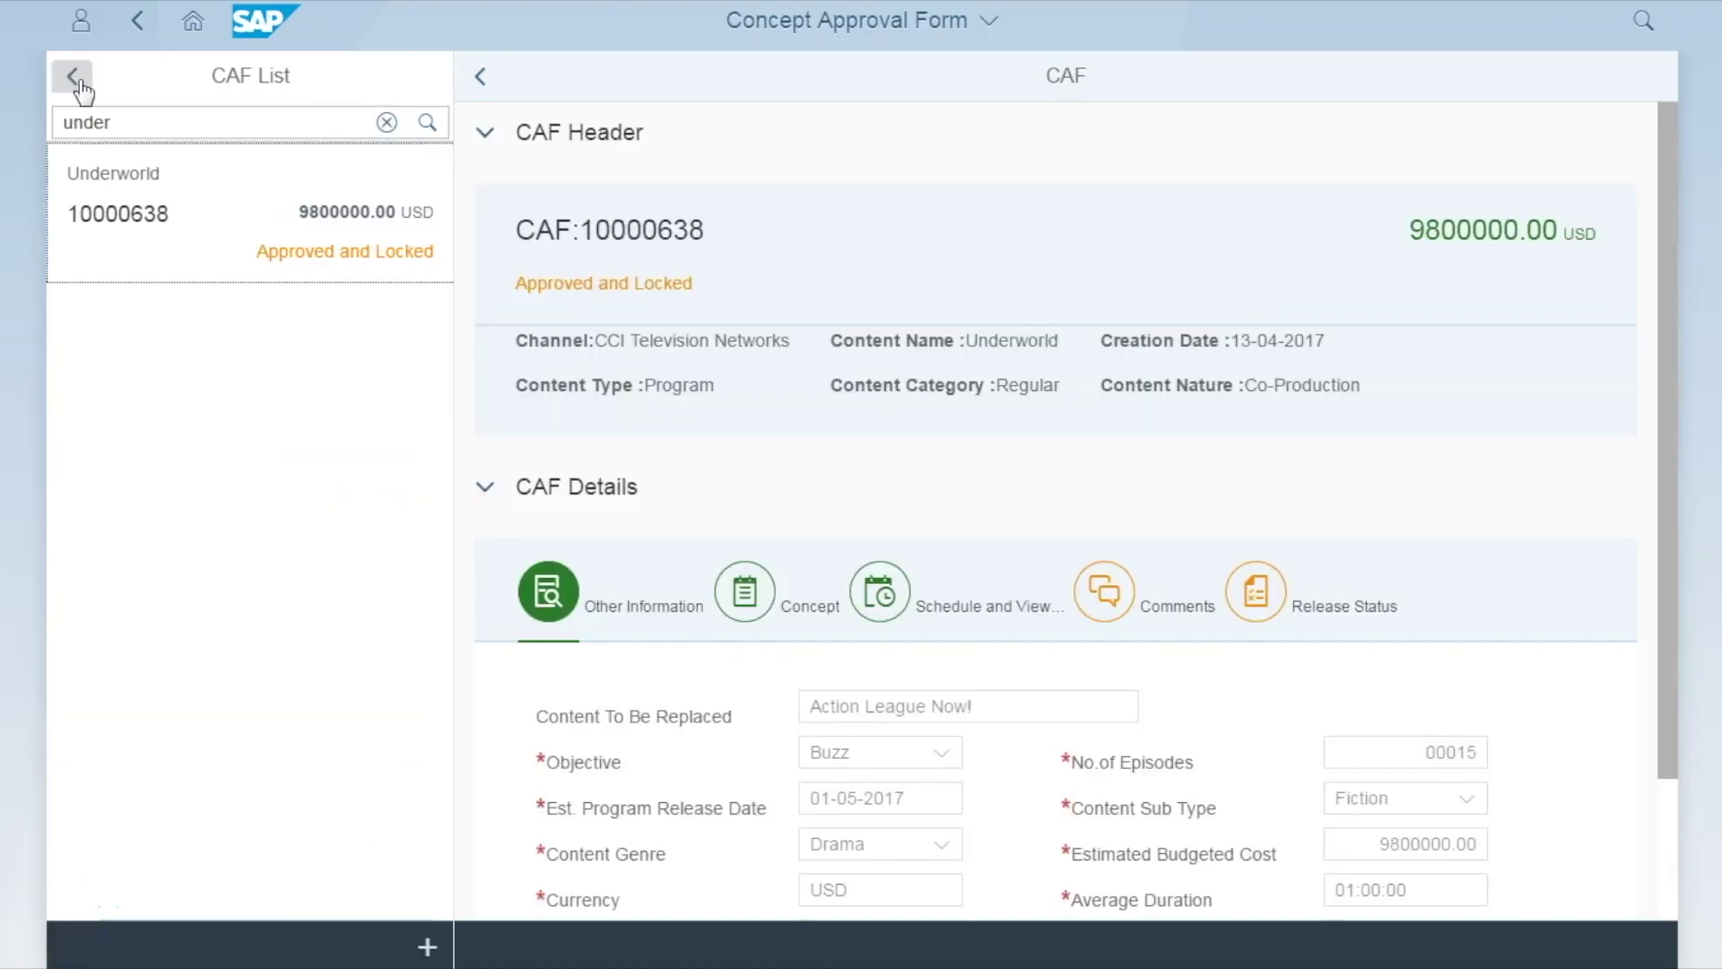
{"action": "left_click", "coordinate": [80, 82]}
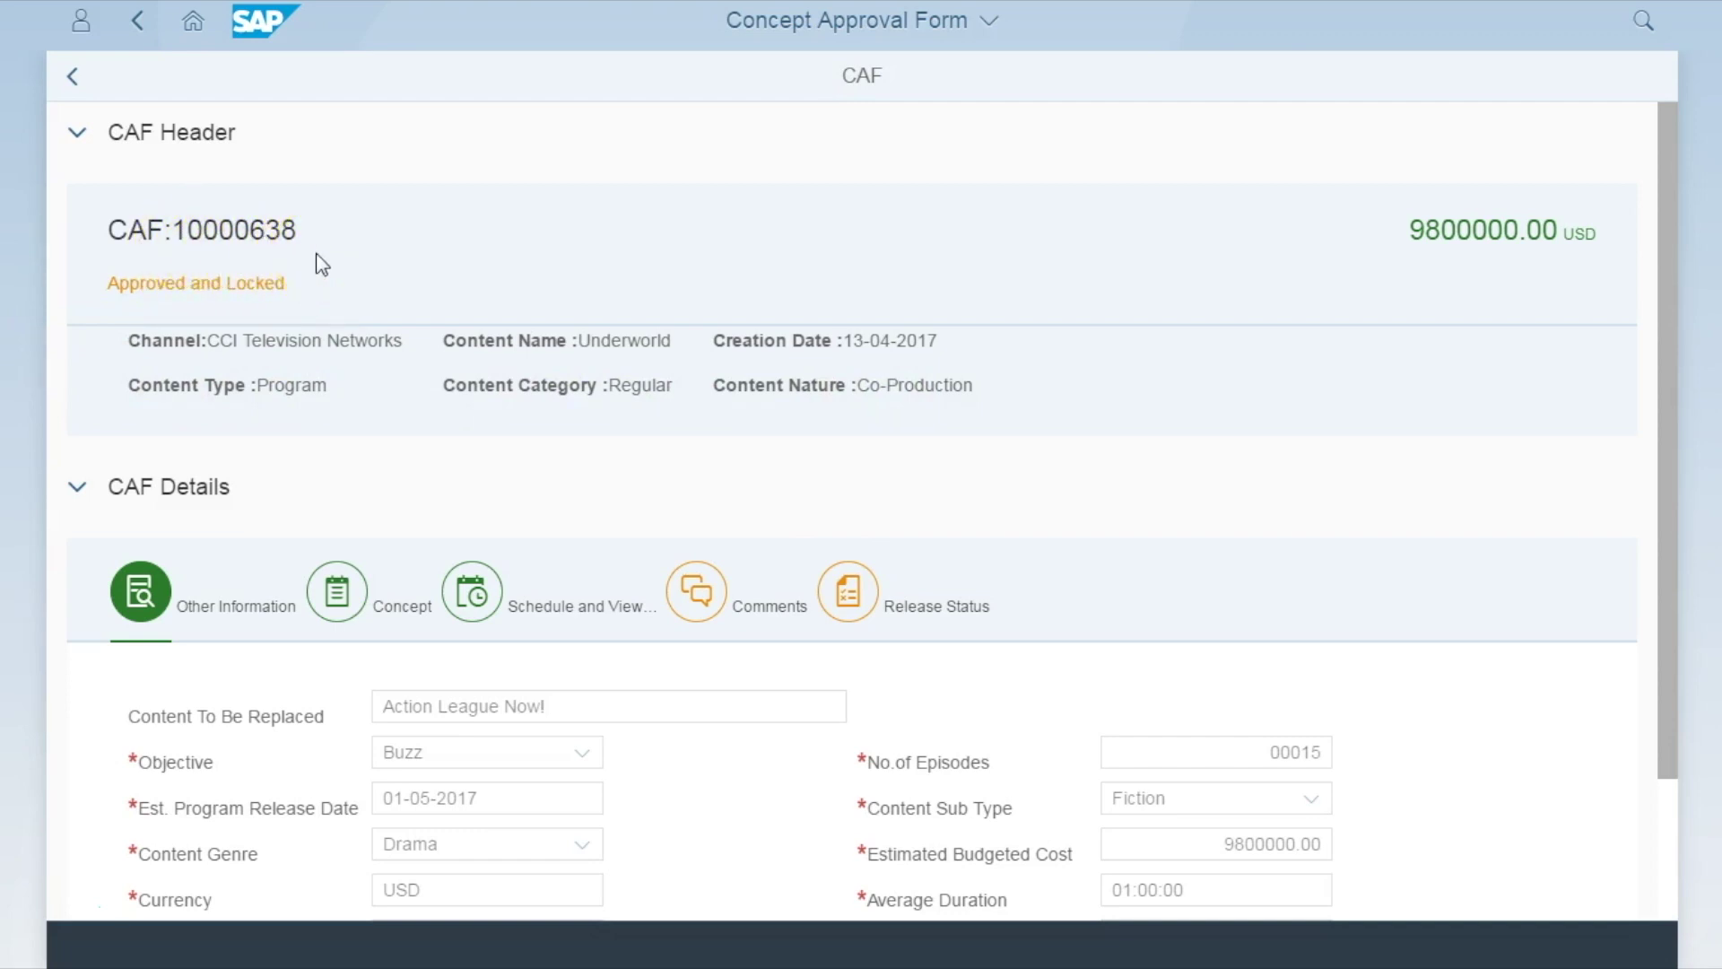
{"action": "scroll", "coordinate": [313, 255], "scroll_direction": "down", "scroll_amount": 2}
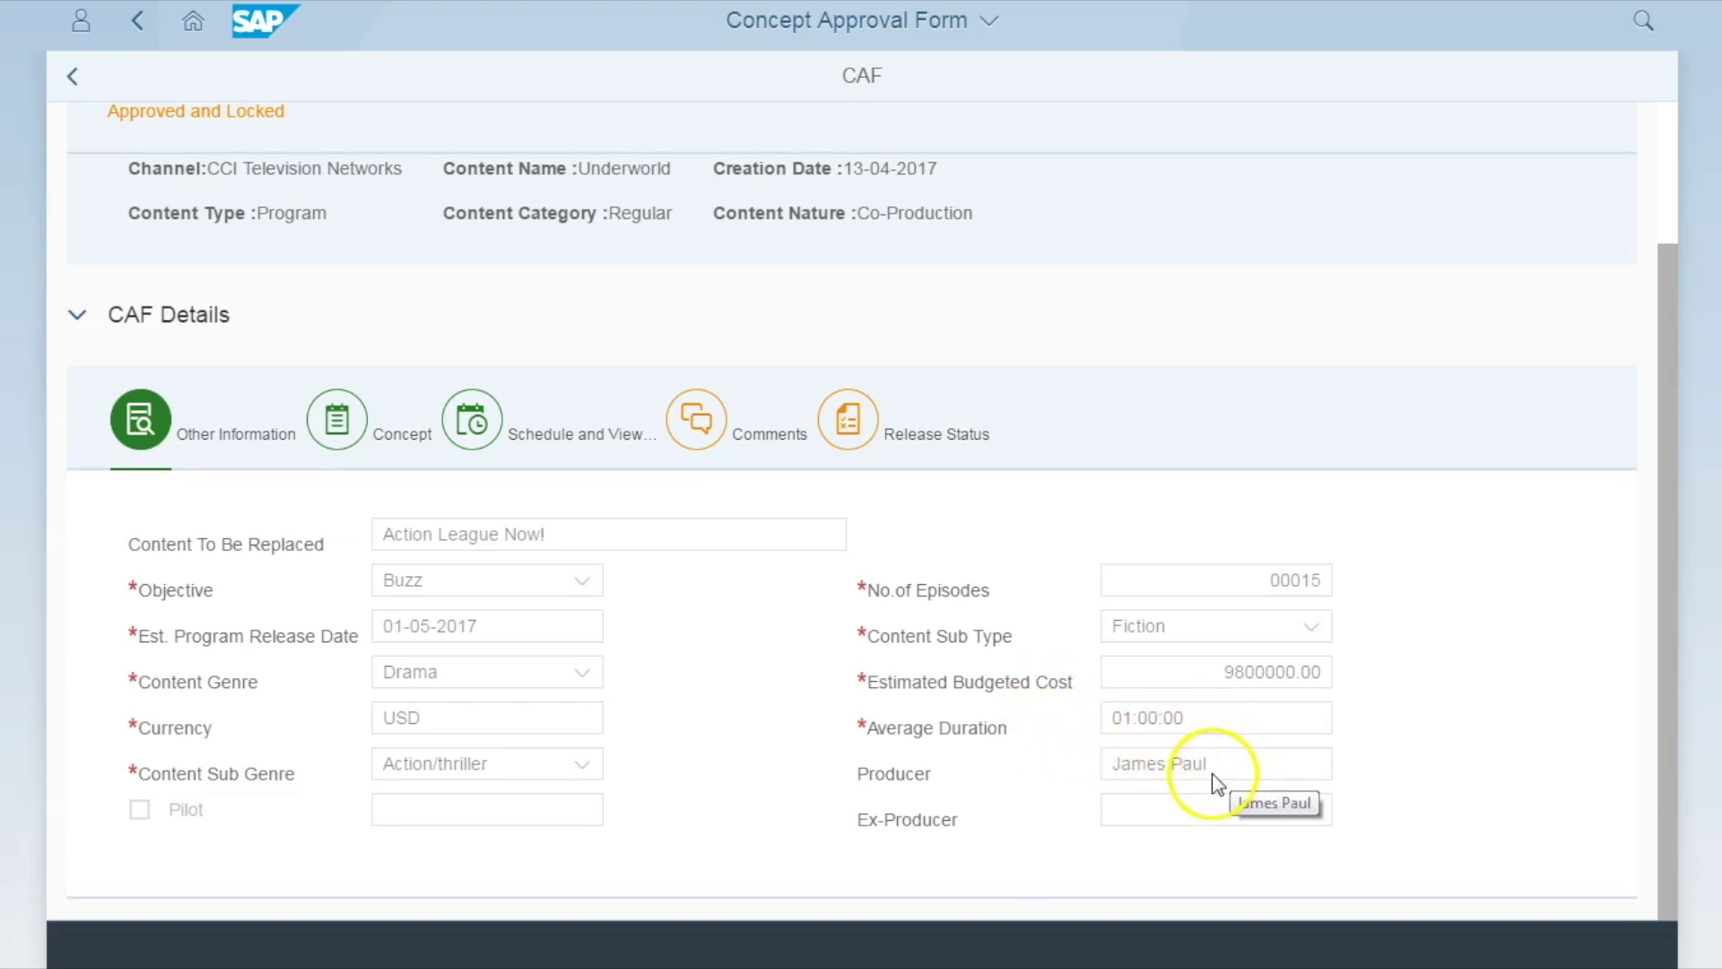
Review the concept and synopsis of the Underworld form, and its schedule and viewership details
{"action": "left_click", "coordinate": [359, 457]}
{"action": "scroll", "coordinate": [406, 484], "scroll_direction": "down", "scroll_amount": 2}
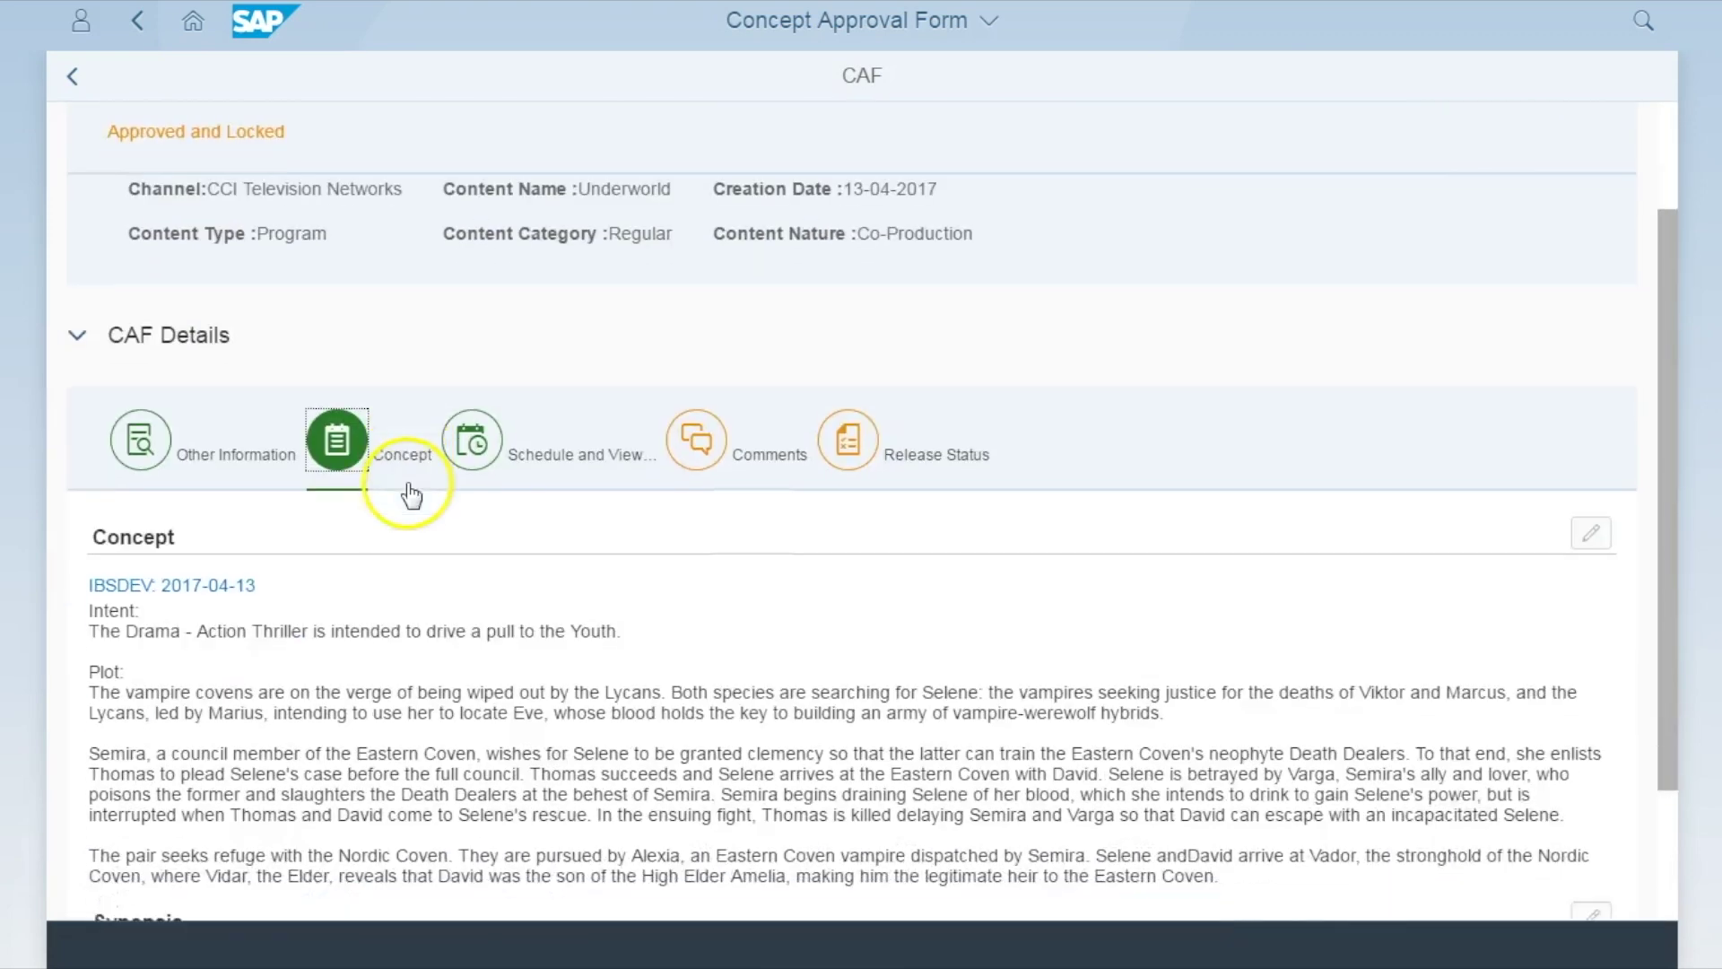
{"action": "scroll", "coordinate": [410, 495], "scroll_direction": "down", "scroll_amount": 2}
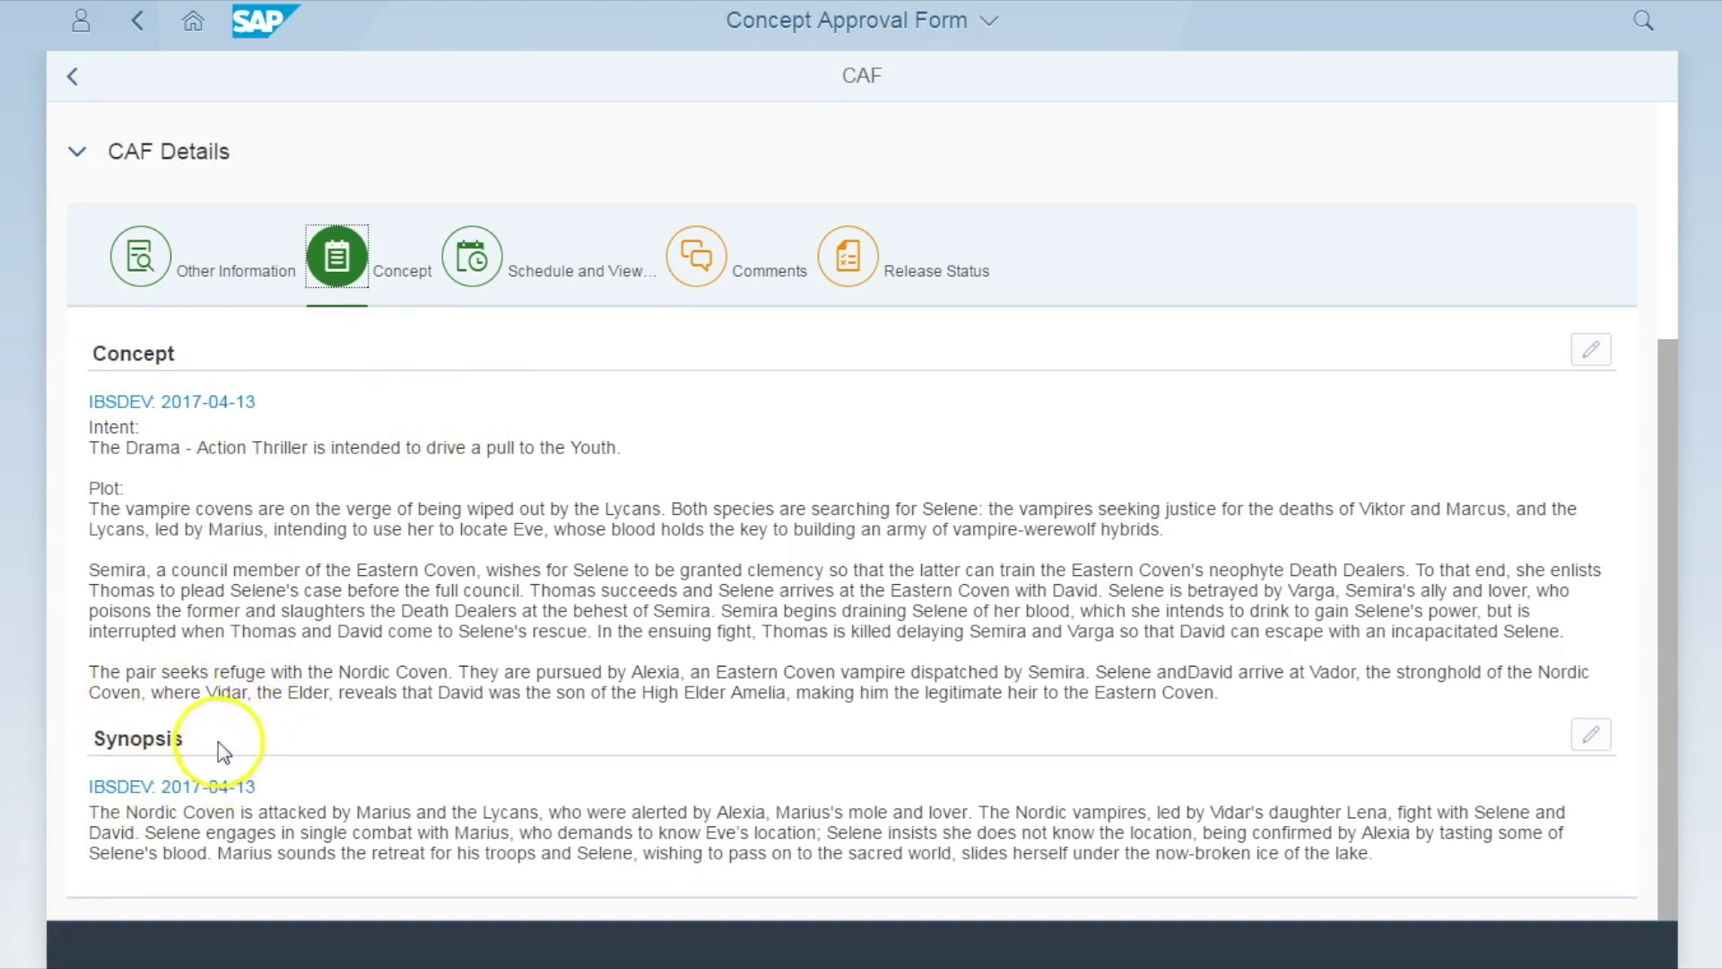
{"action": "left_click", "coordinate": [464, 259]}
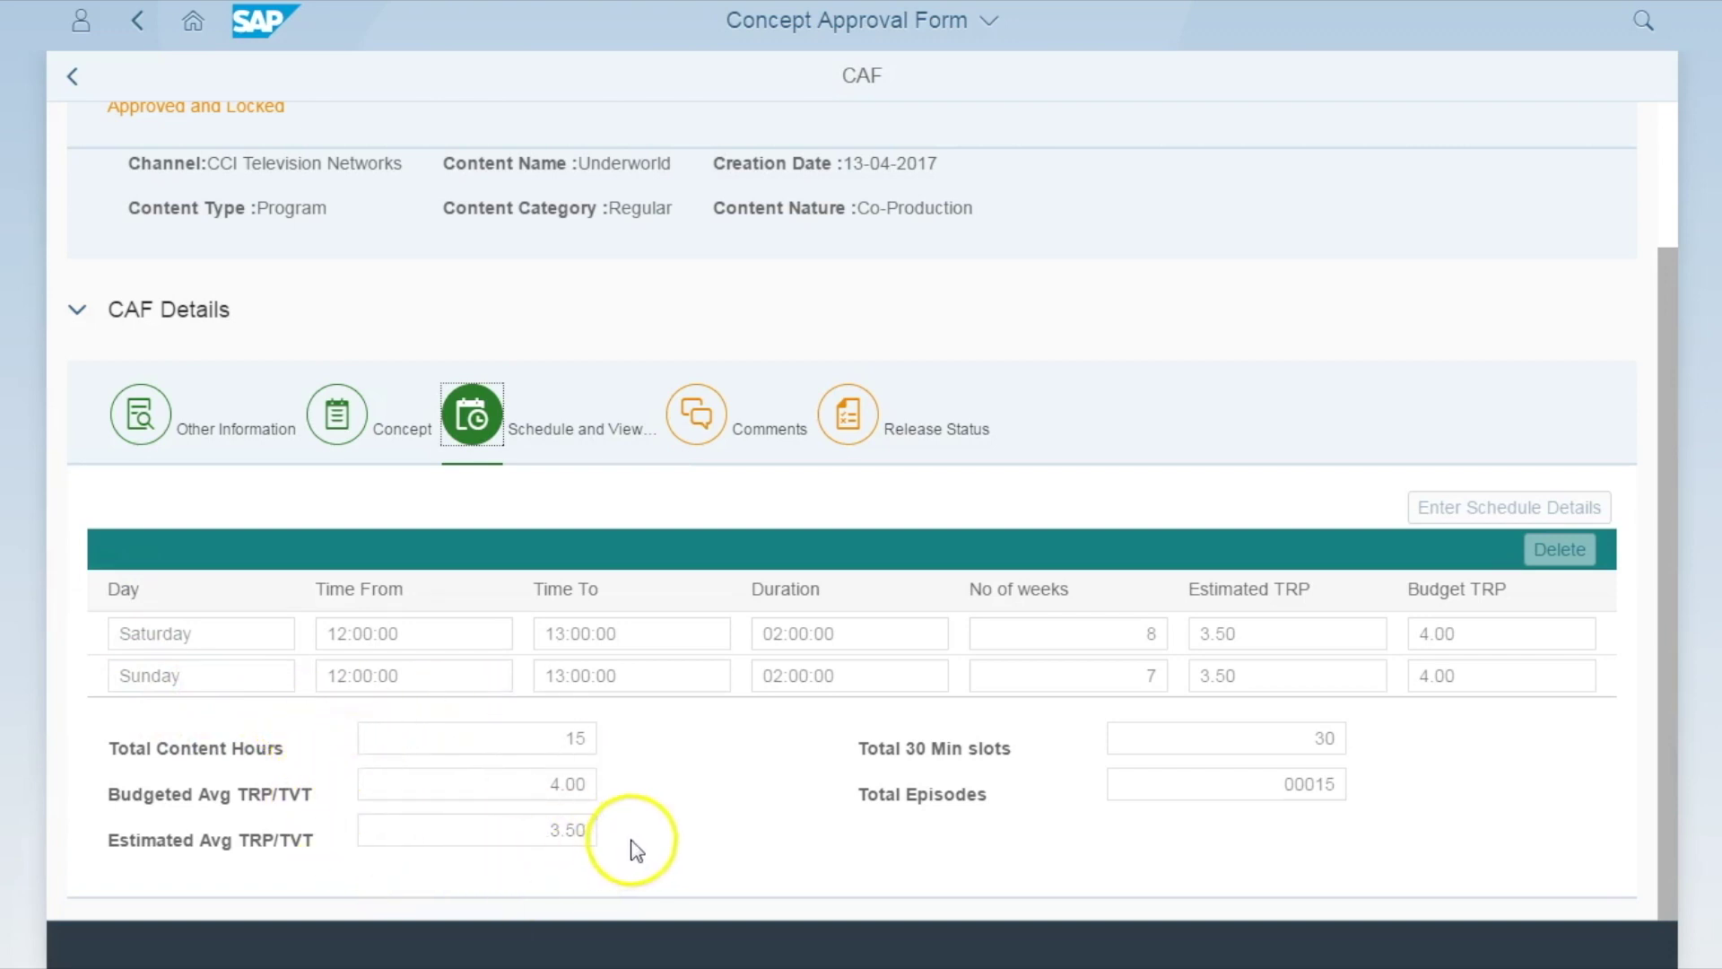
Check the form's comments for the Initiator, Channel Head and CEO
{"action": "left_click", "coordinate": [713, 434]}
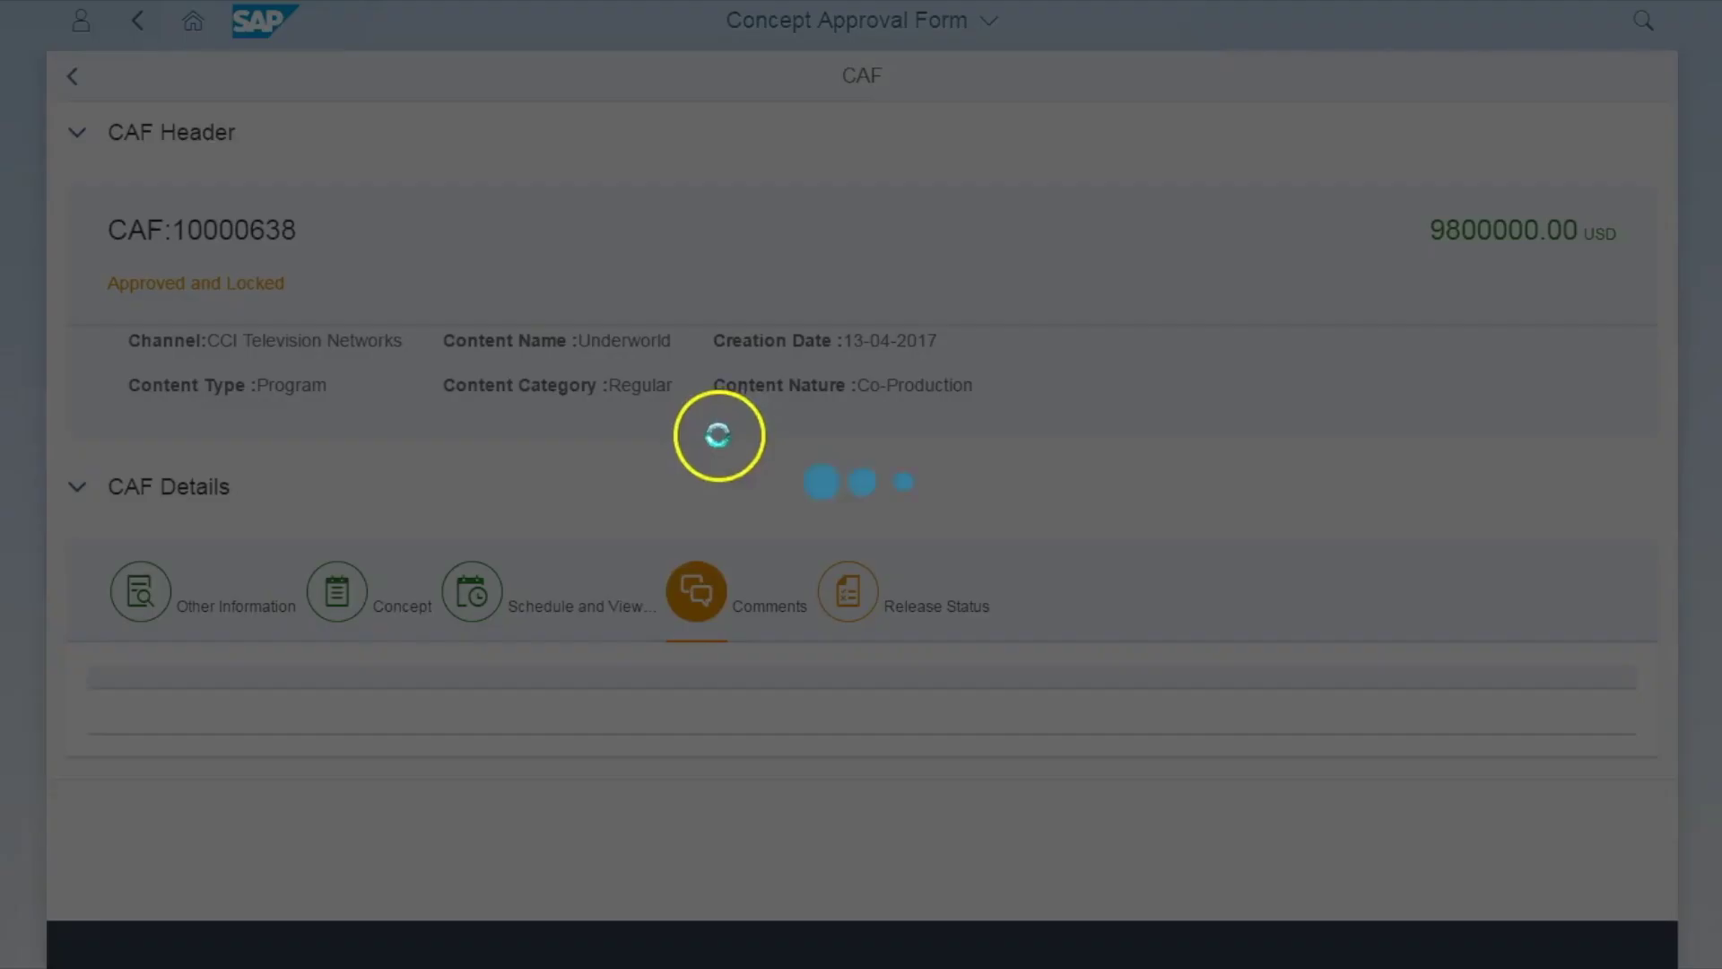
{"action": "scroll", "coordinate": [543, 782], "scroll_direction": "down", "scroll_amount": 2}
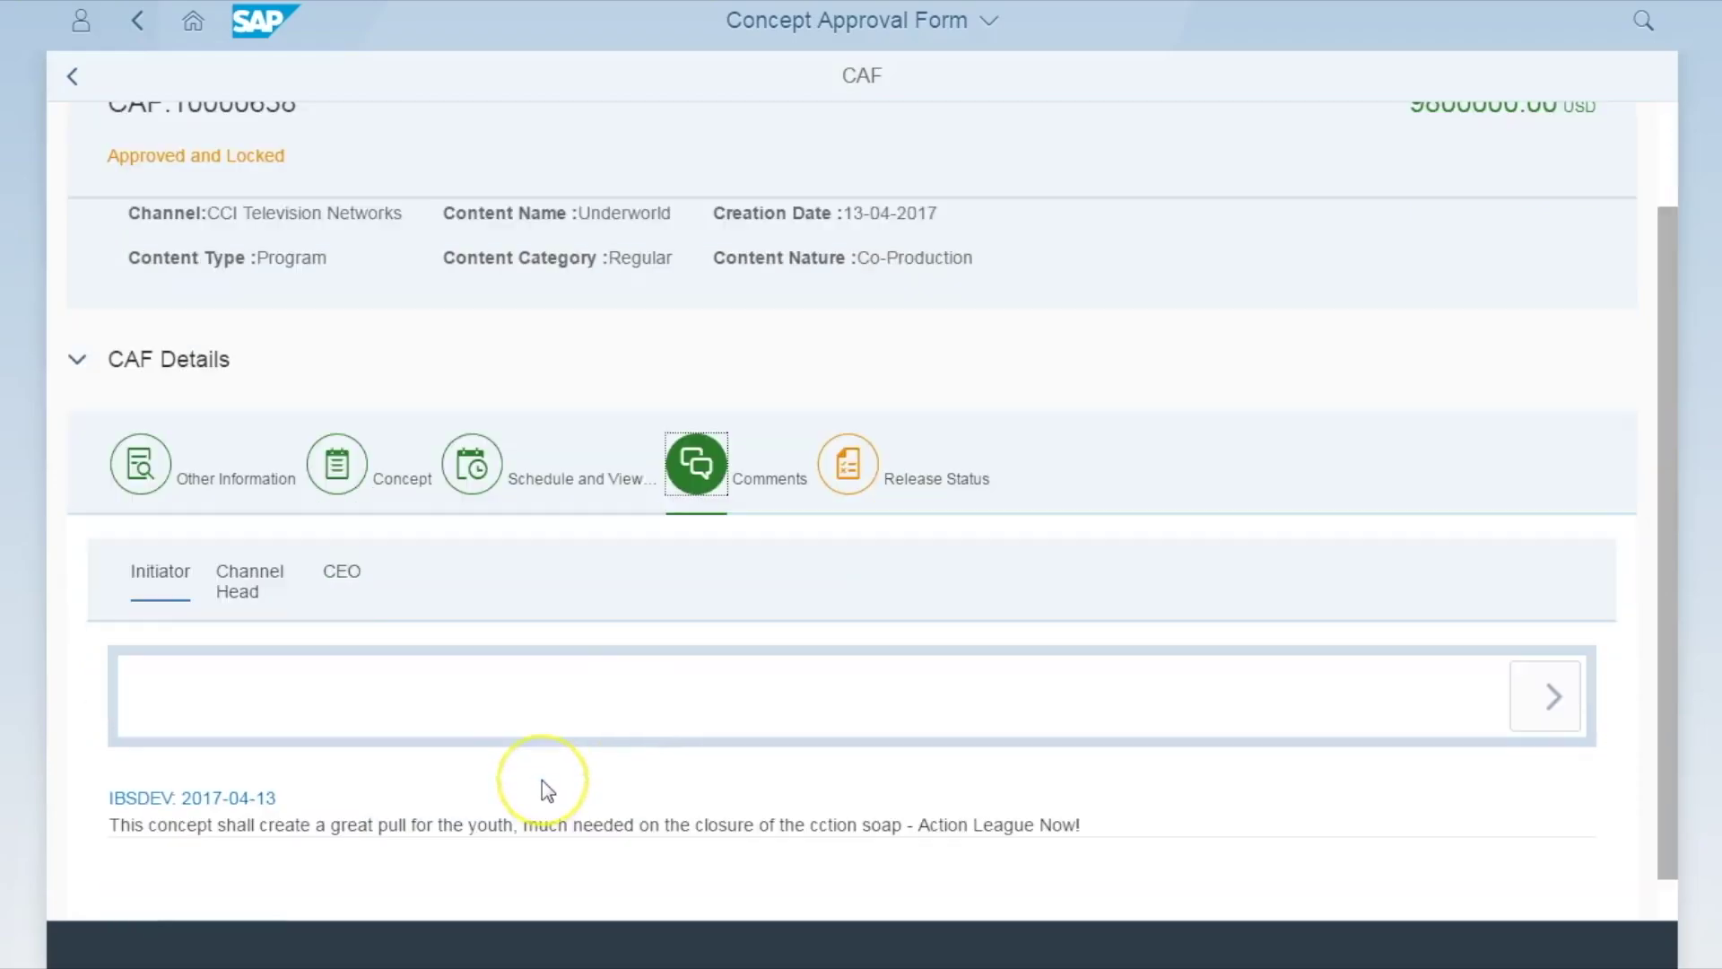
{"action": "left_click", "coordinate": [278, 533]}
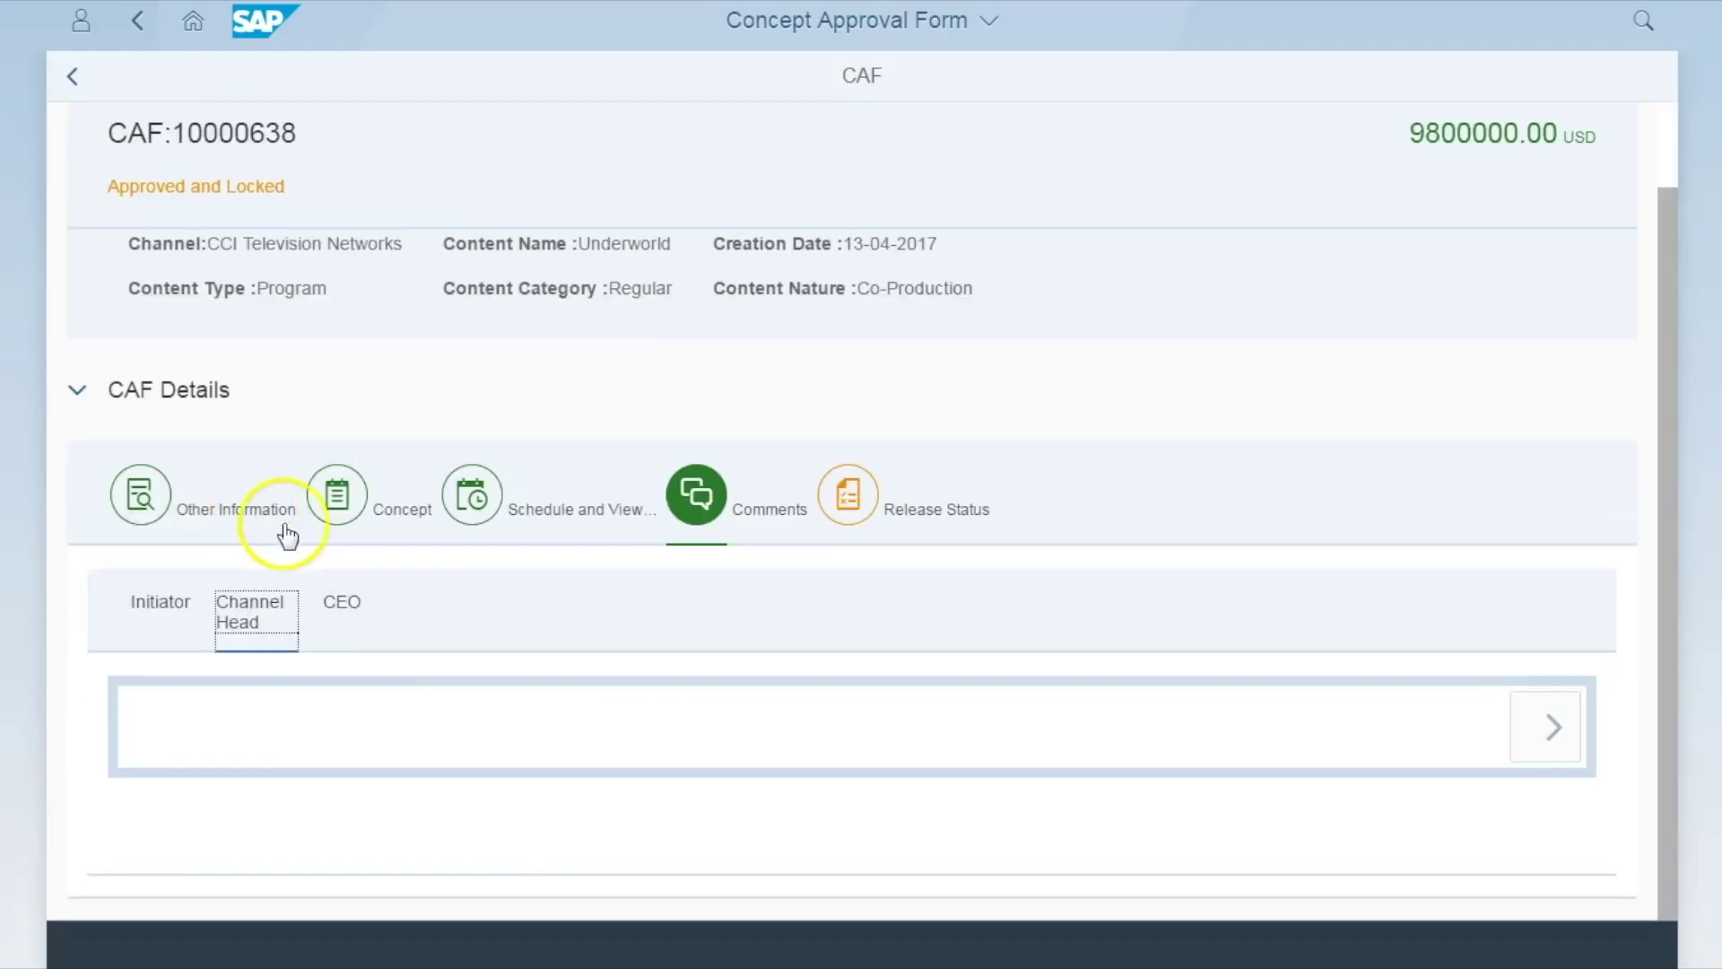
{"action": "left_click", "coordinate": [348, 612]}
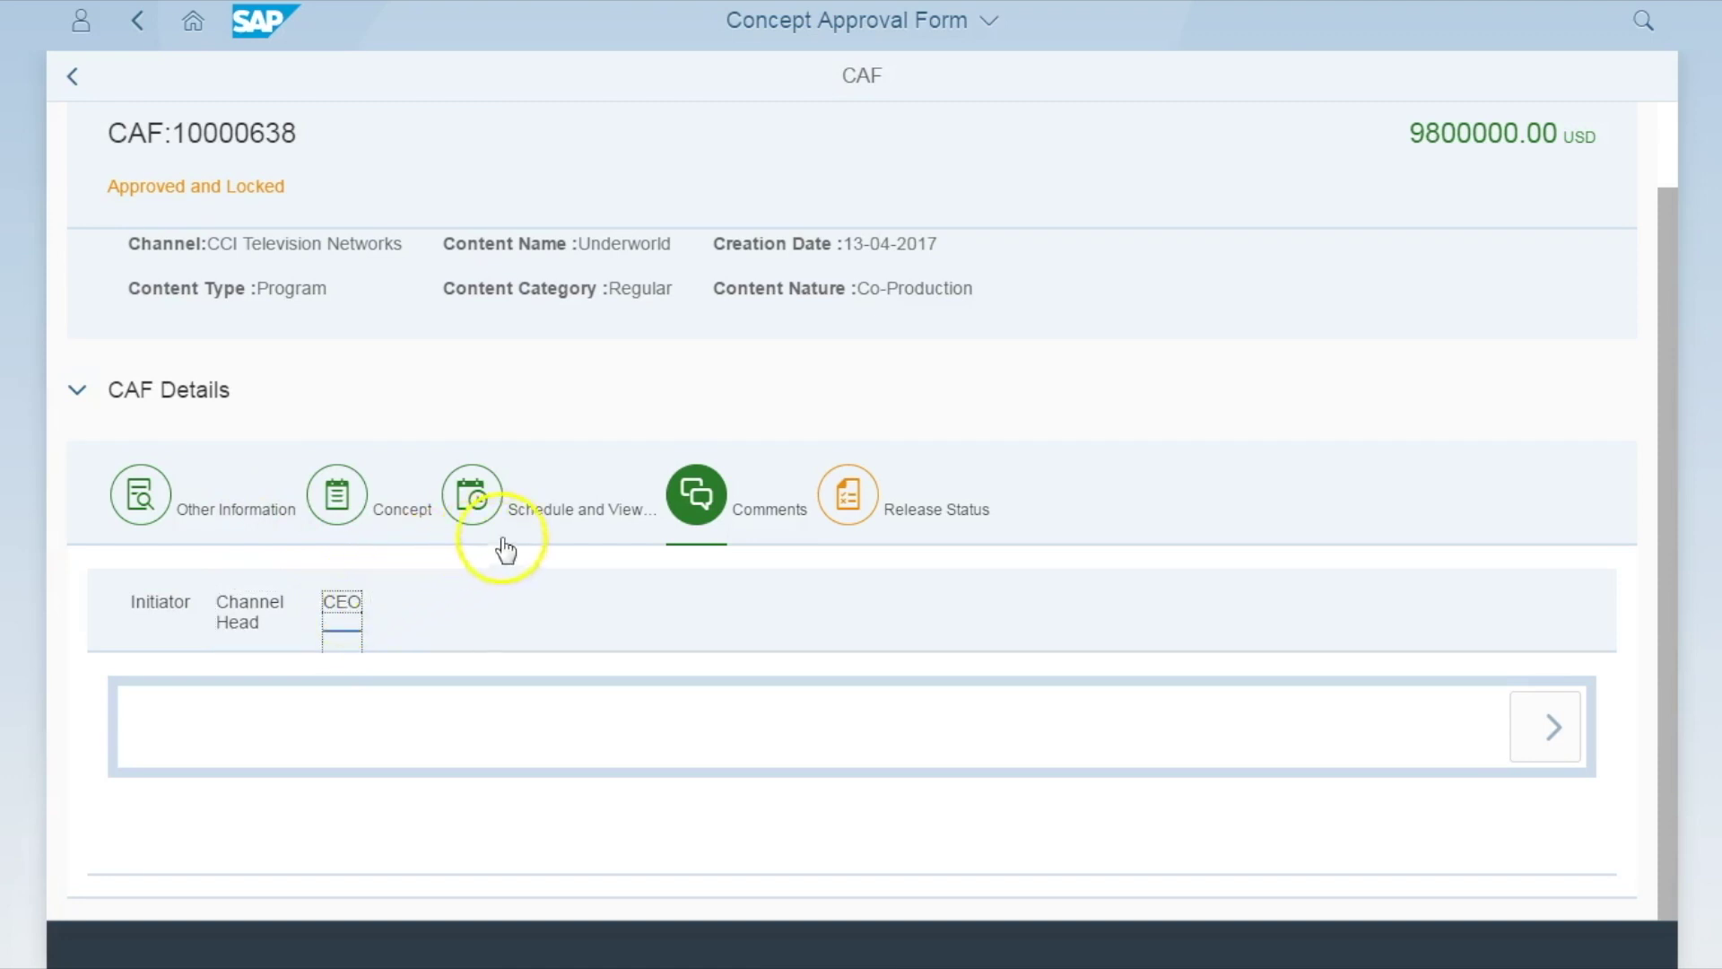
Review the form's release status through the Initiator, Channel Head and CEO approval stages
{"action": "left_click", "coordinate": [848, 504]}
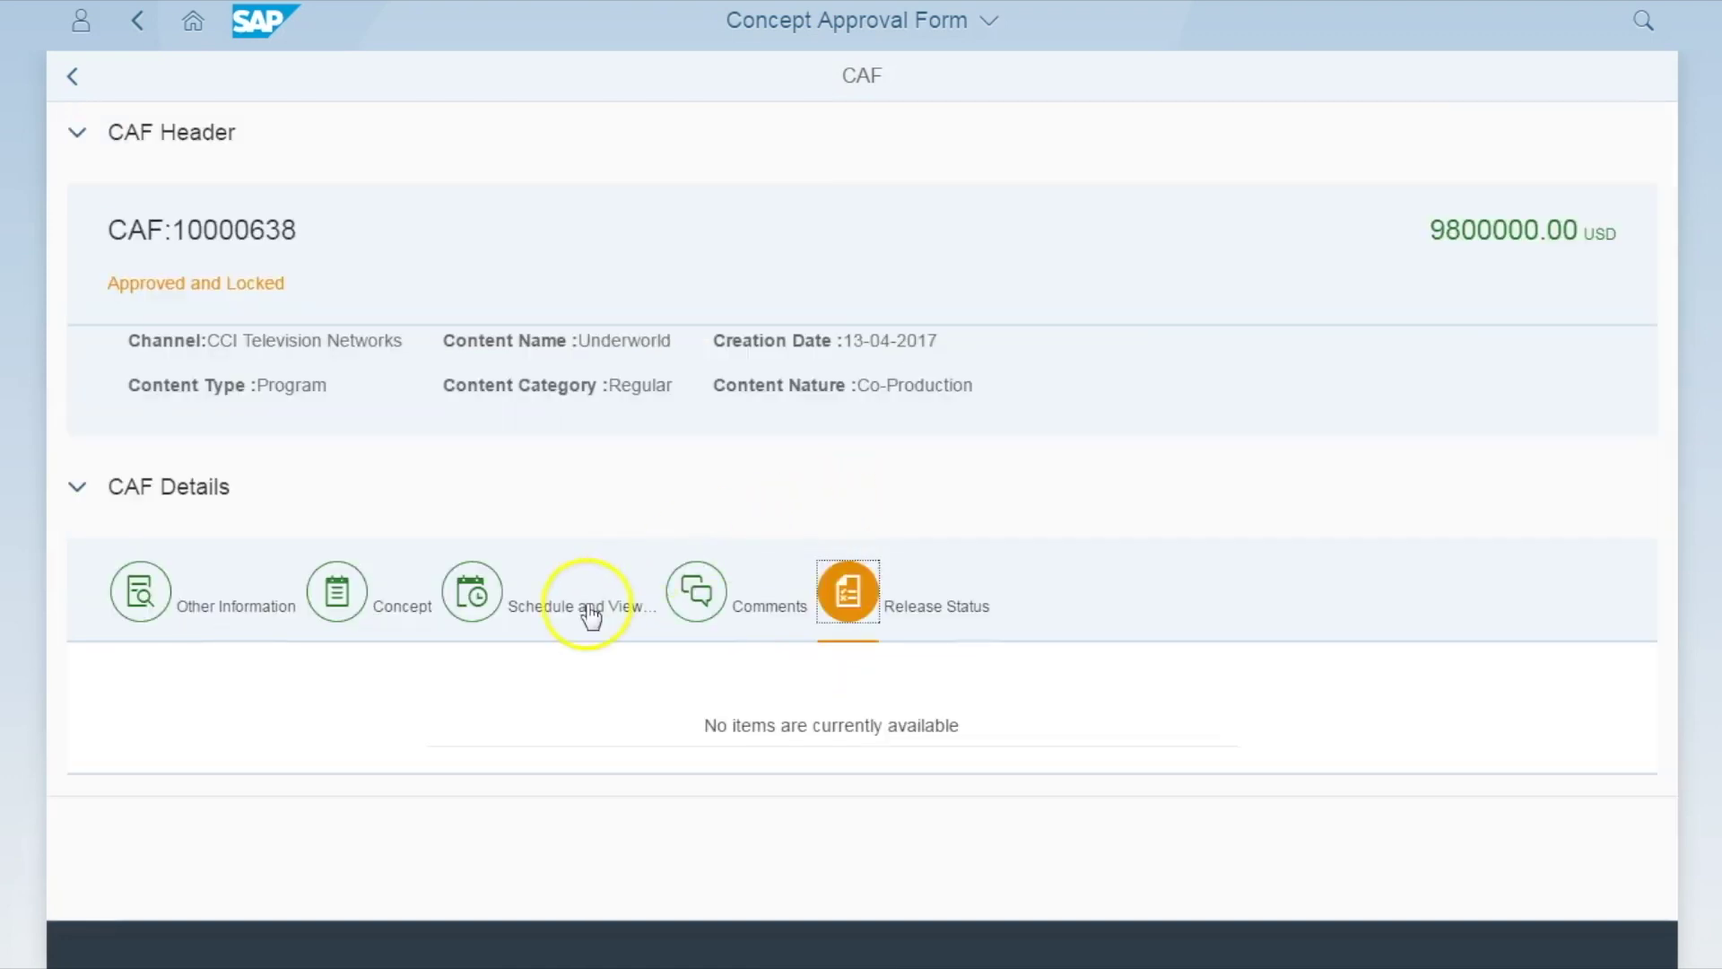
{"action": "scroll", "coordinate": [503, 800], "scroll_direction": "down", "scroll_amount": 4}
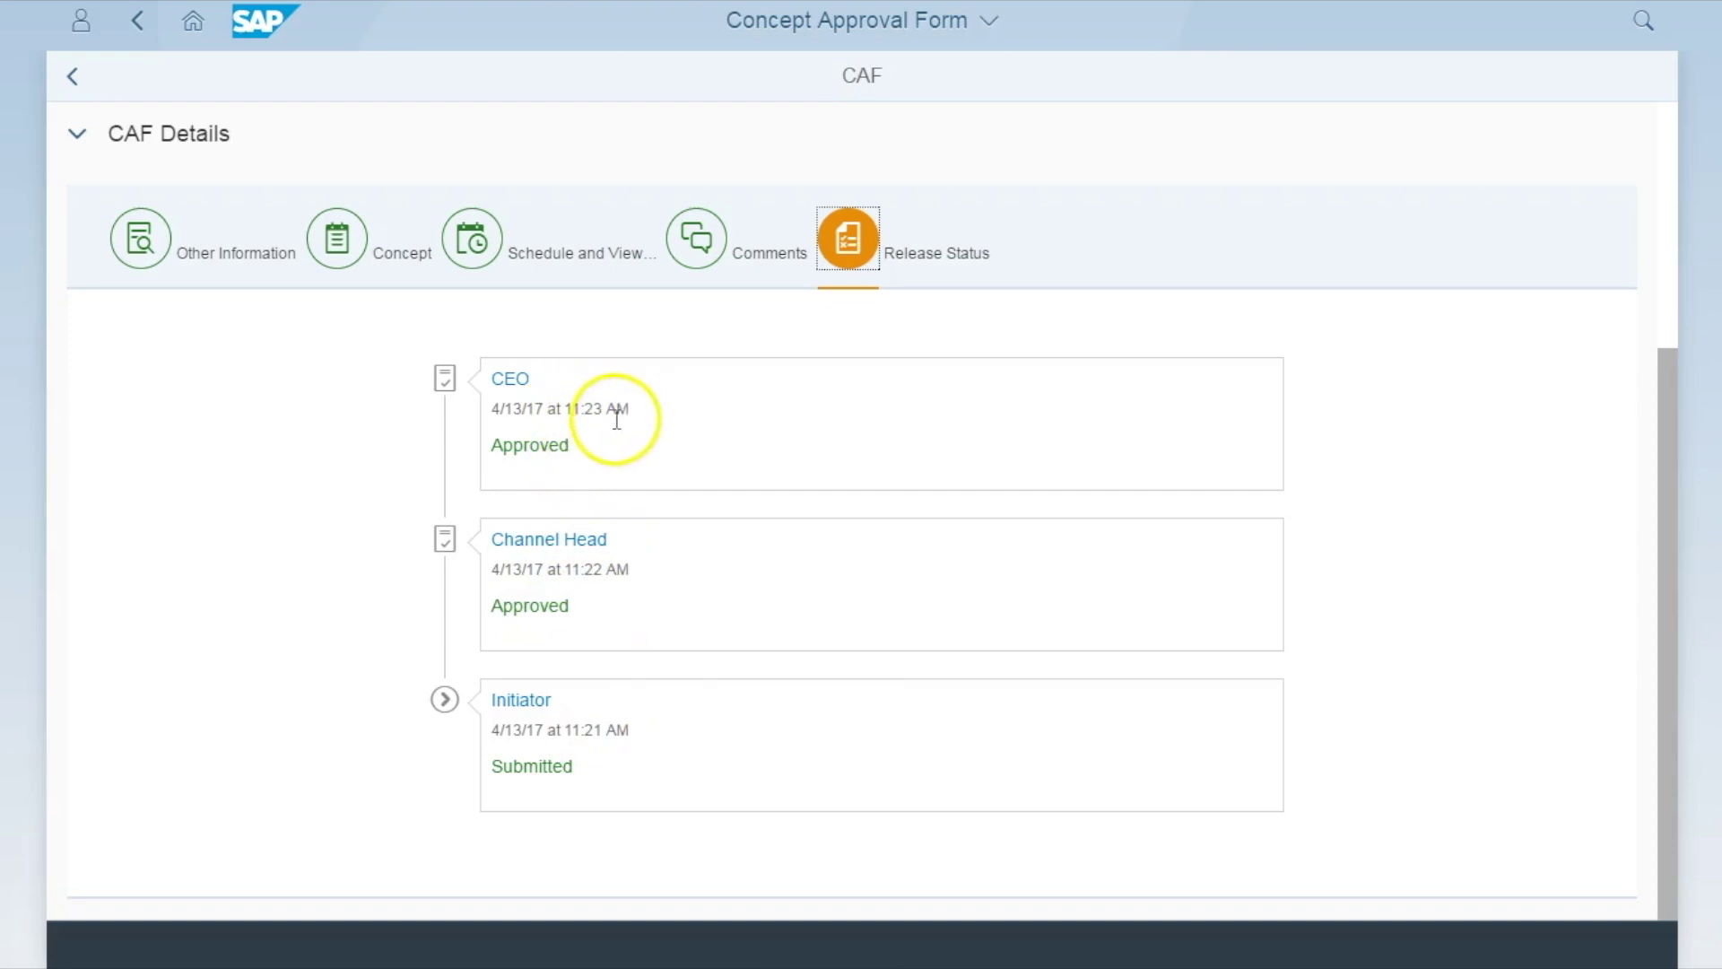
{"action": "scroll", "coordinate": [550, 553], "scroll_direction": "up", "scroll_amount": 4}
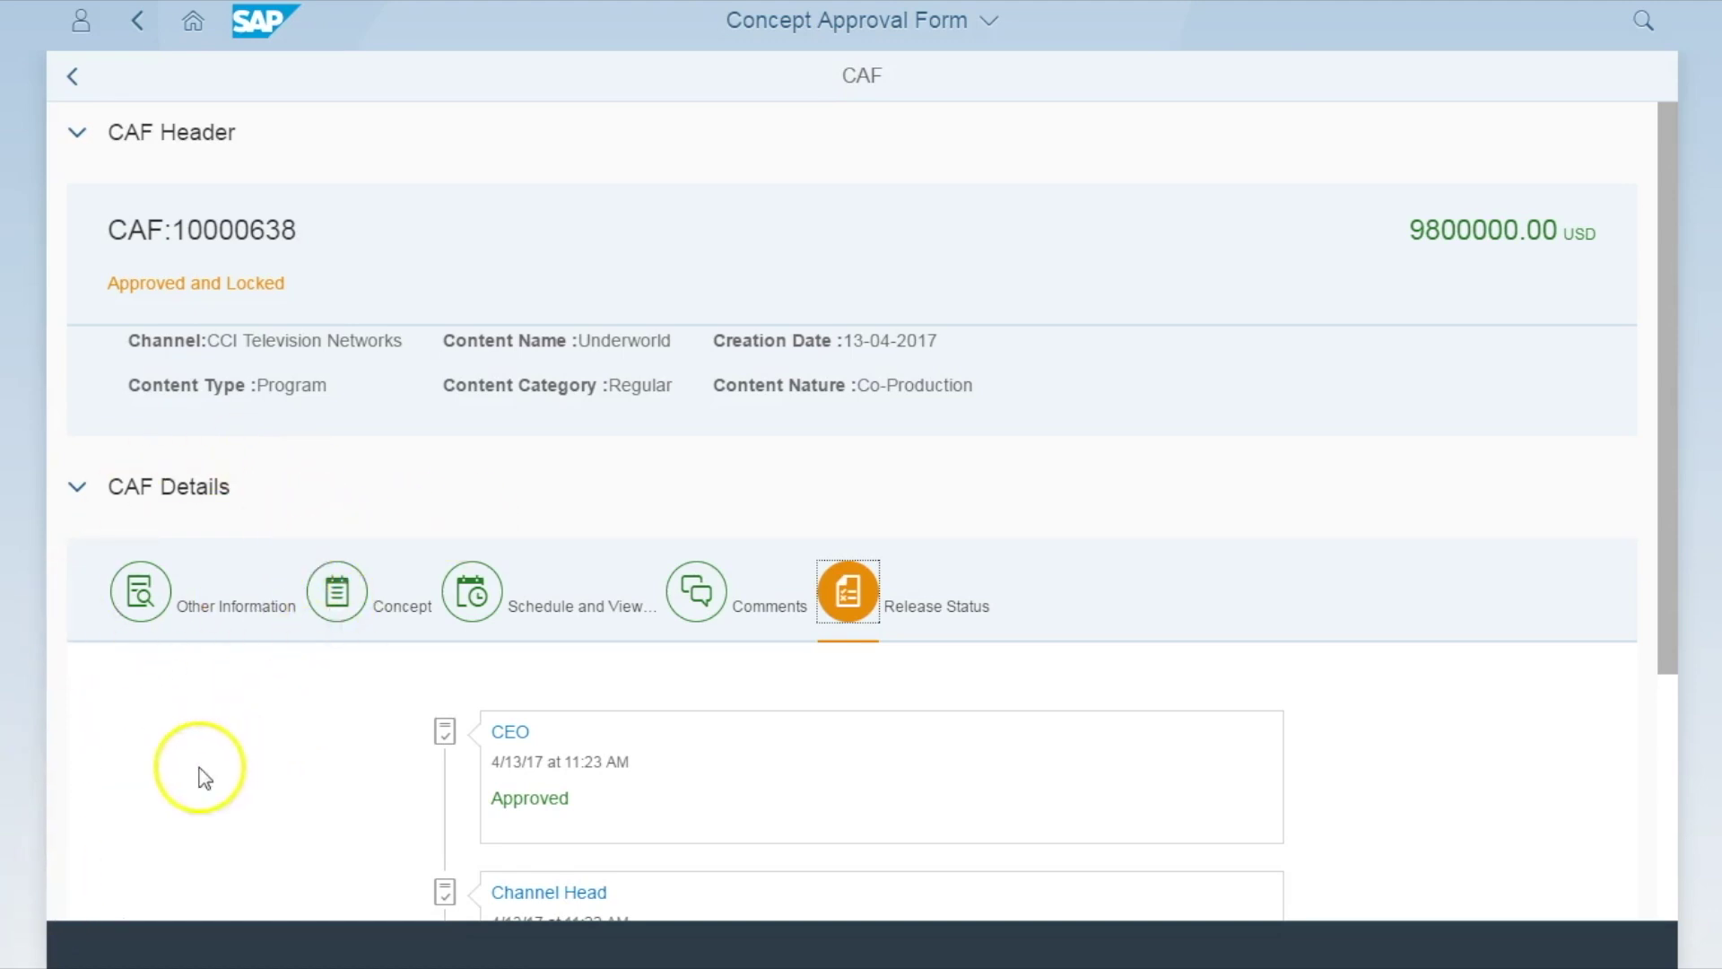
Return to the home page and open the Underworld deal memo to review its general content details
{"action": "left_click", "coordinate": [193, 21]}
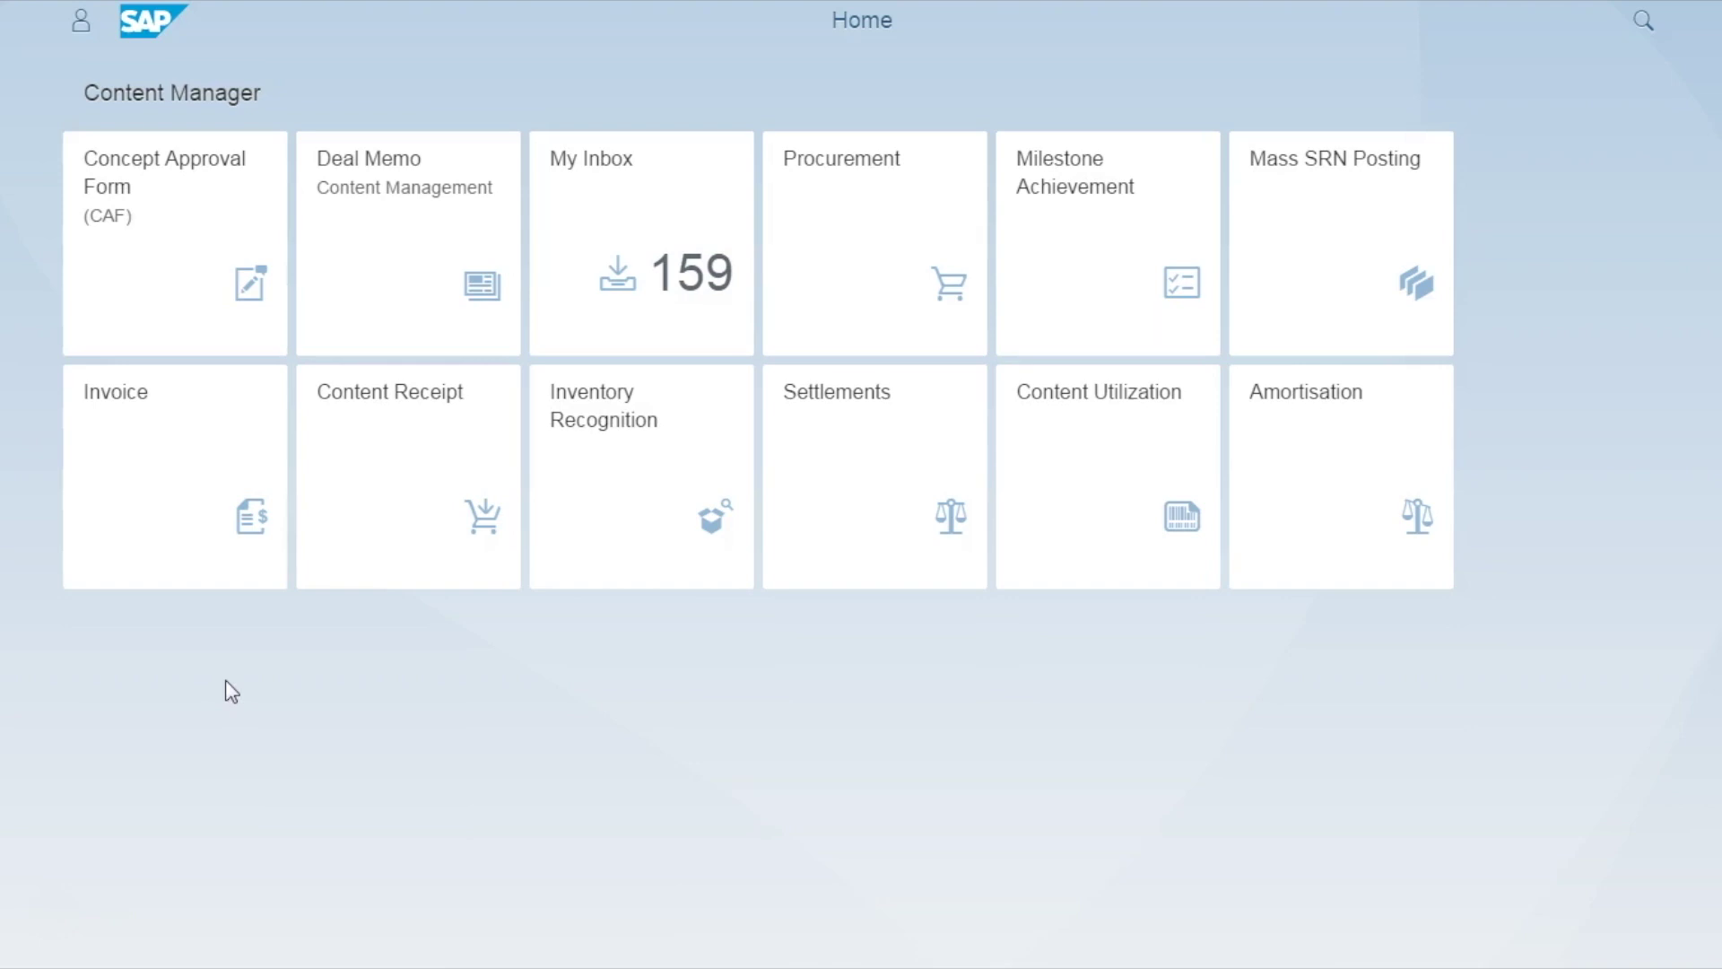
{"action": "left_click", "coordinate": [399, 289]}
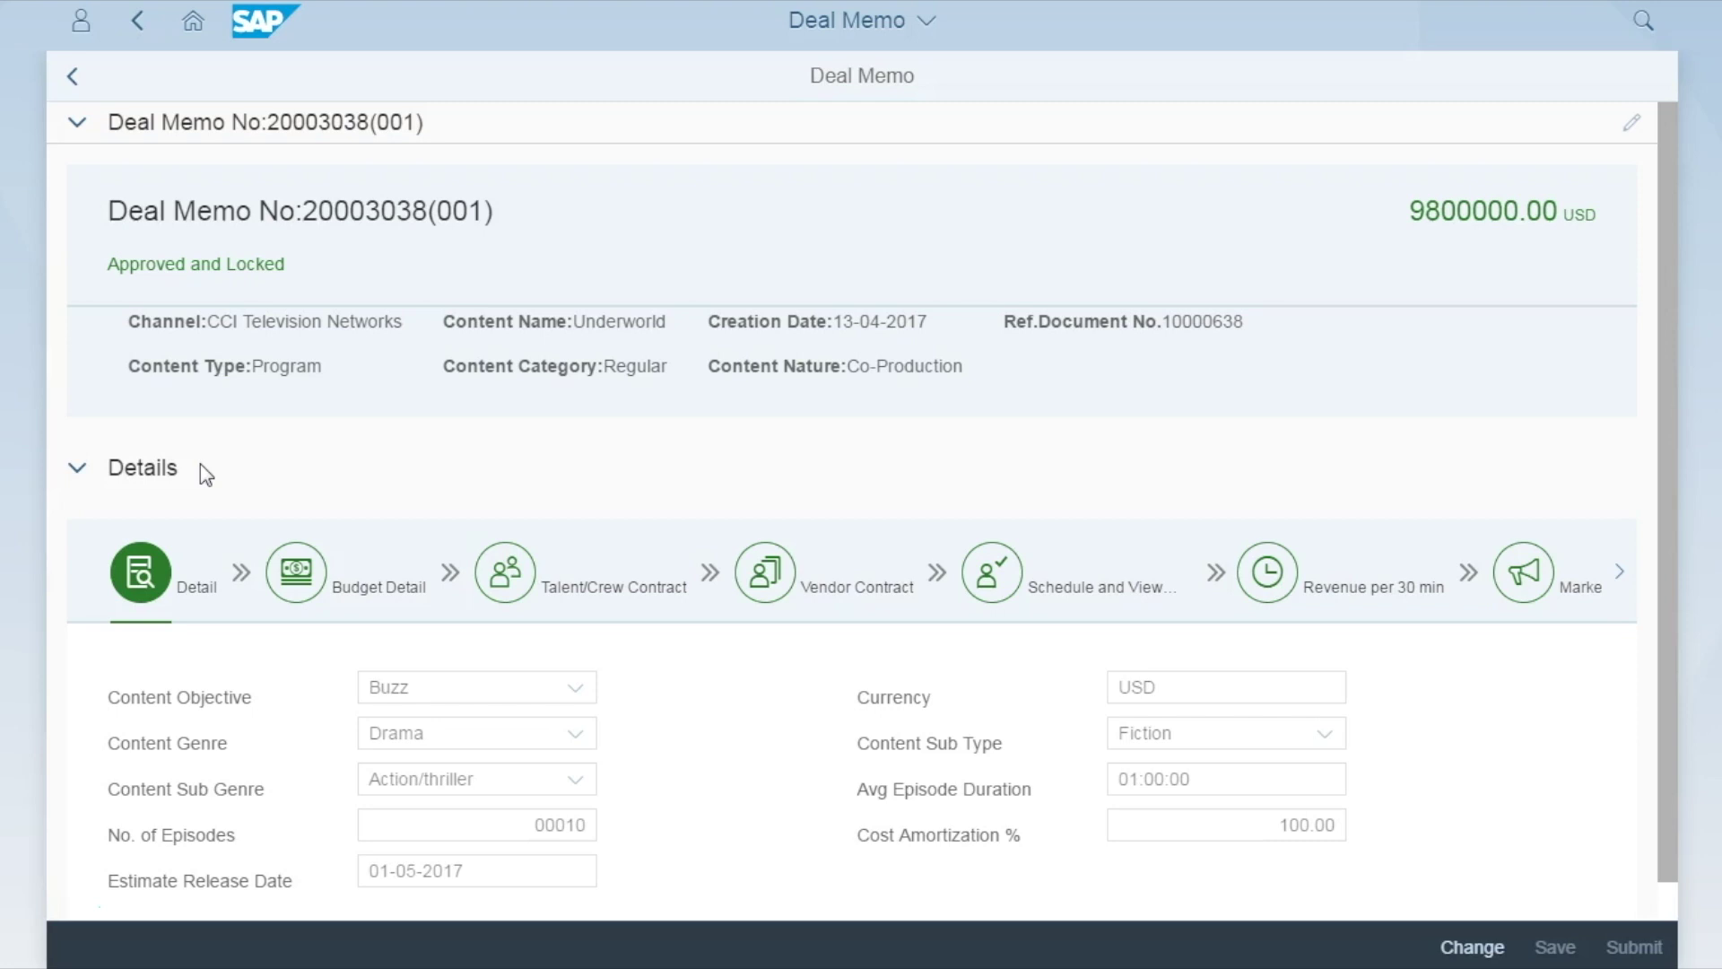
{"action": "left_click", "coordinate": [209, 466]}
{"action": "scroll", "coordinate": [1121, 370], "scroll_direction": "down", "scroll_amount": 1}
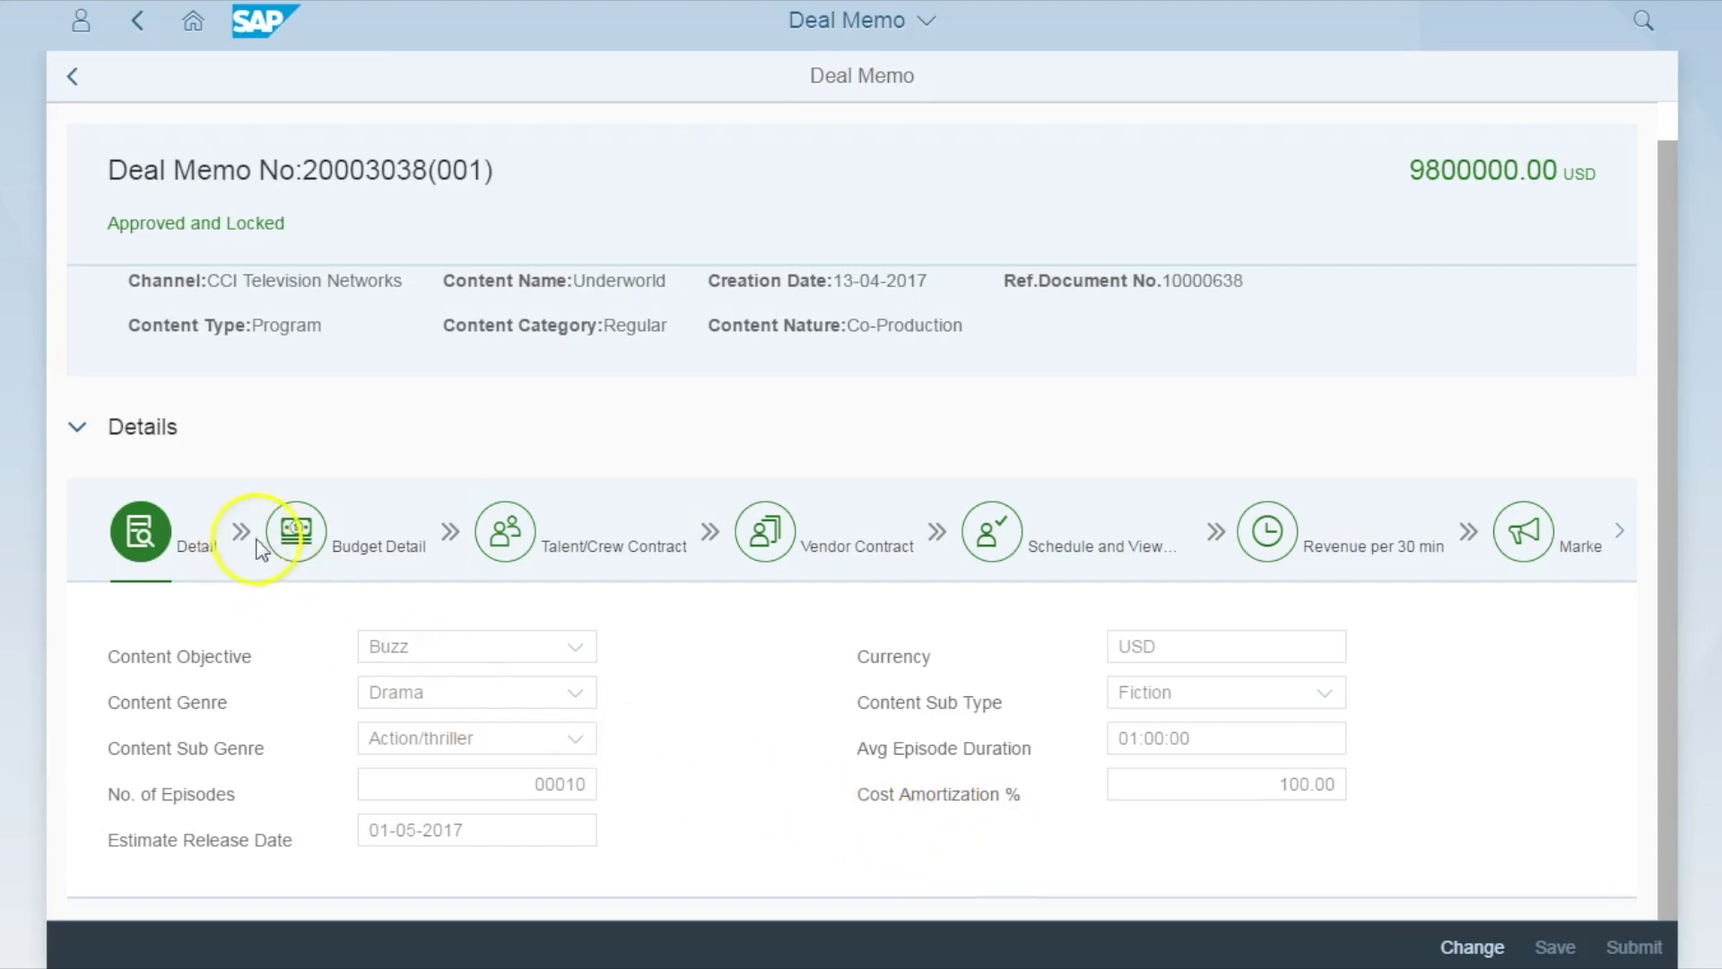
Review the deal memo's budget by budget head and its episode-level cost details
{"action": "left_click", "coordinate": [292, 532]}
{"action": "scroll", "coordinate": [303, 809], "scroll_direction": "down", "scroll_amount": 2}
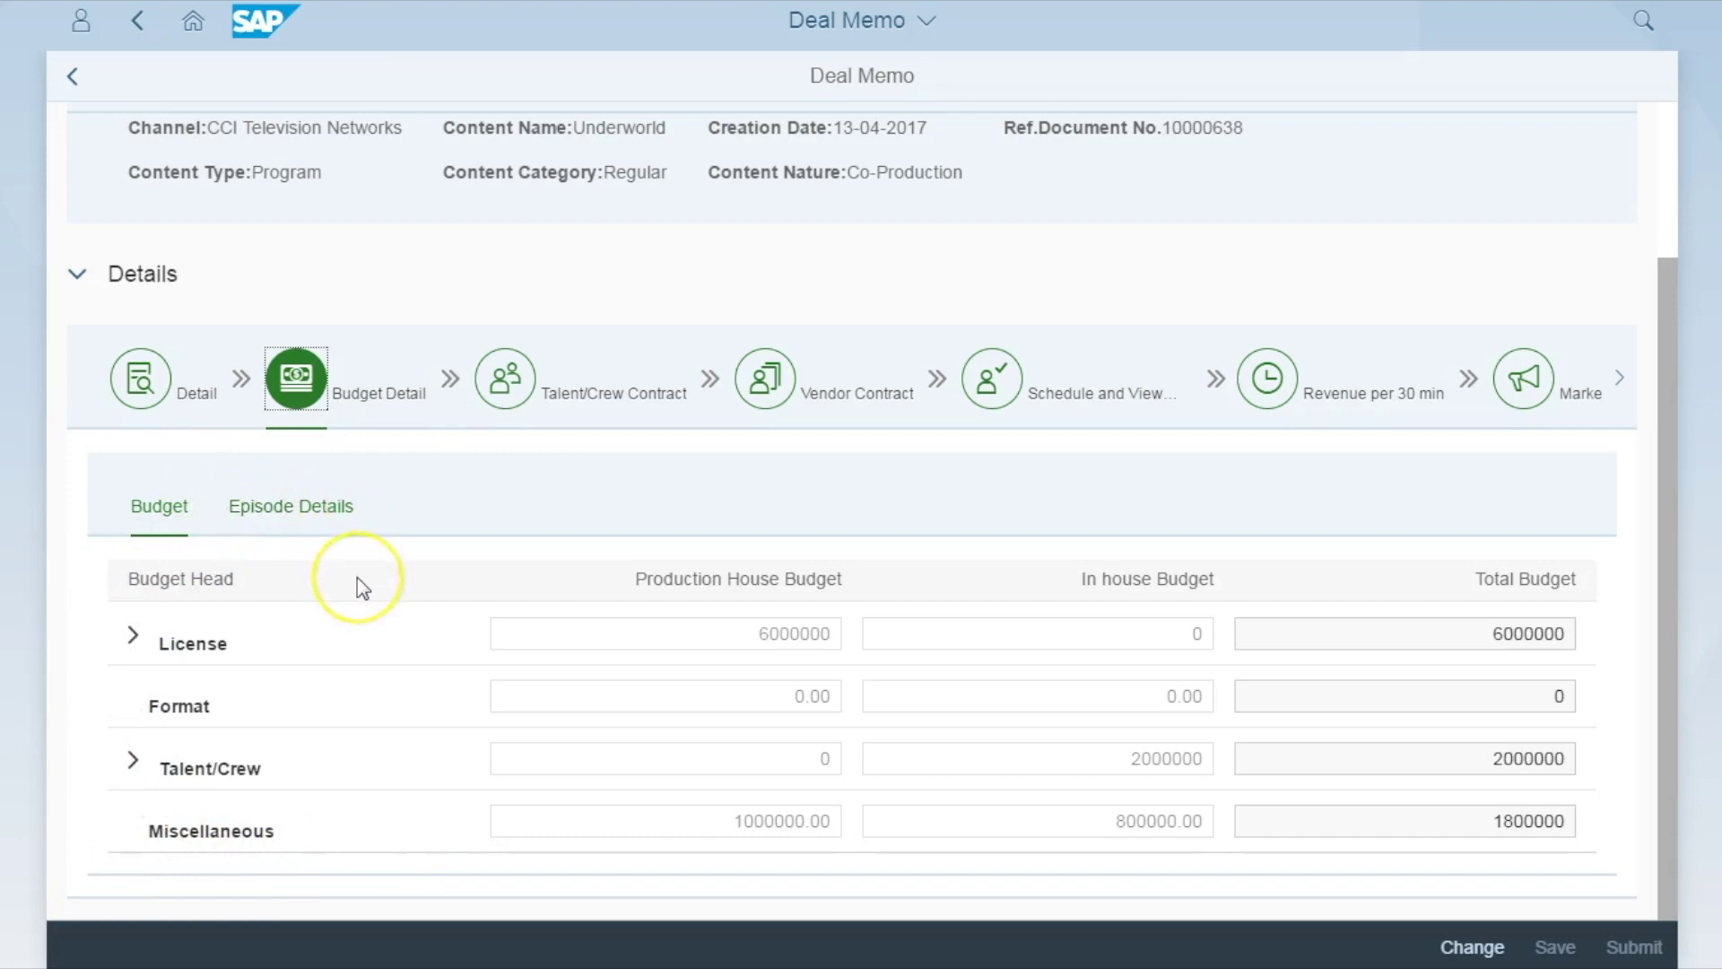
{"action": "left_click", "coordinate": [310, 515]}
{"action": "scroll", "coordinate": [659, 569], "scroll_direction": "down", "scroll_amount": 1}
{"action": "scroll", "coordinate": [664, 563], "scroll_direction": "down", "scroll_amount": 3}
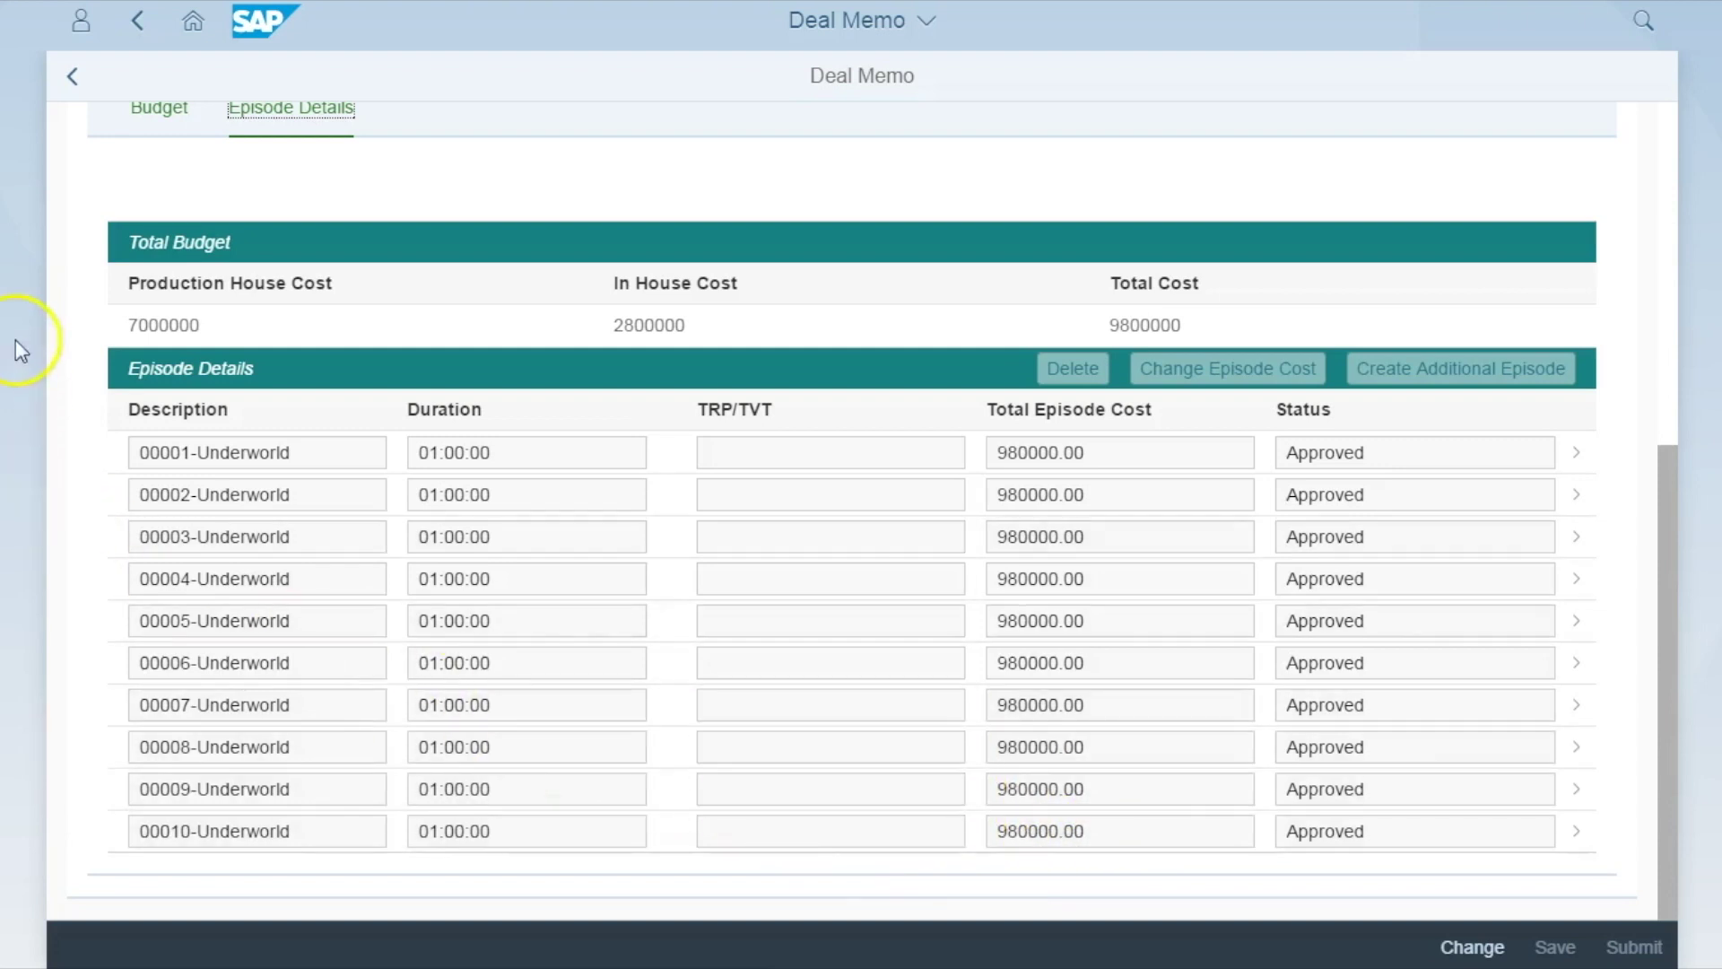
{"action": "scroll", "coordinate": [79, 247], "scroll_direction": "up", "scroll_amount": 3}
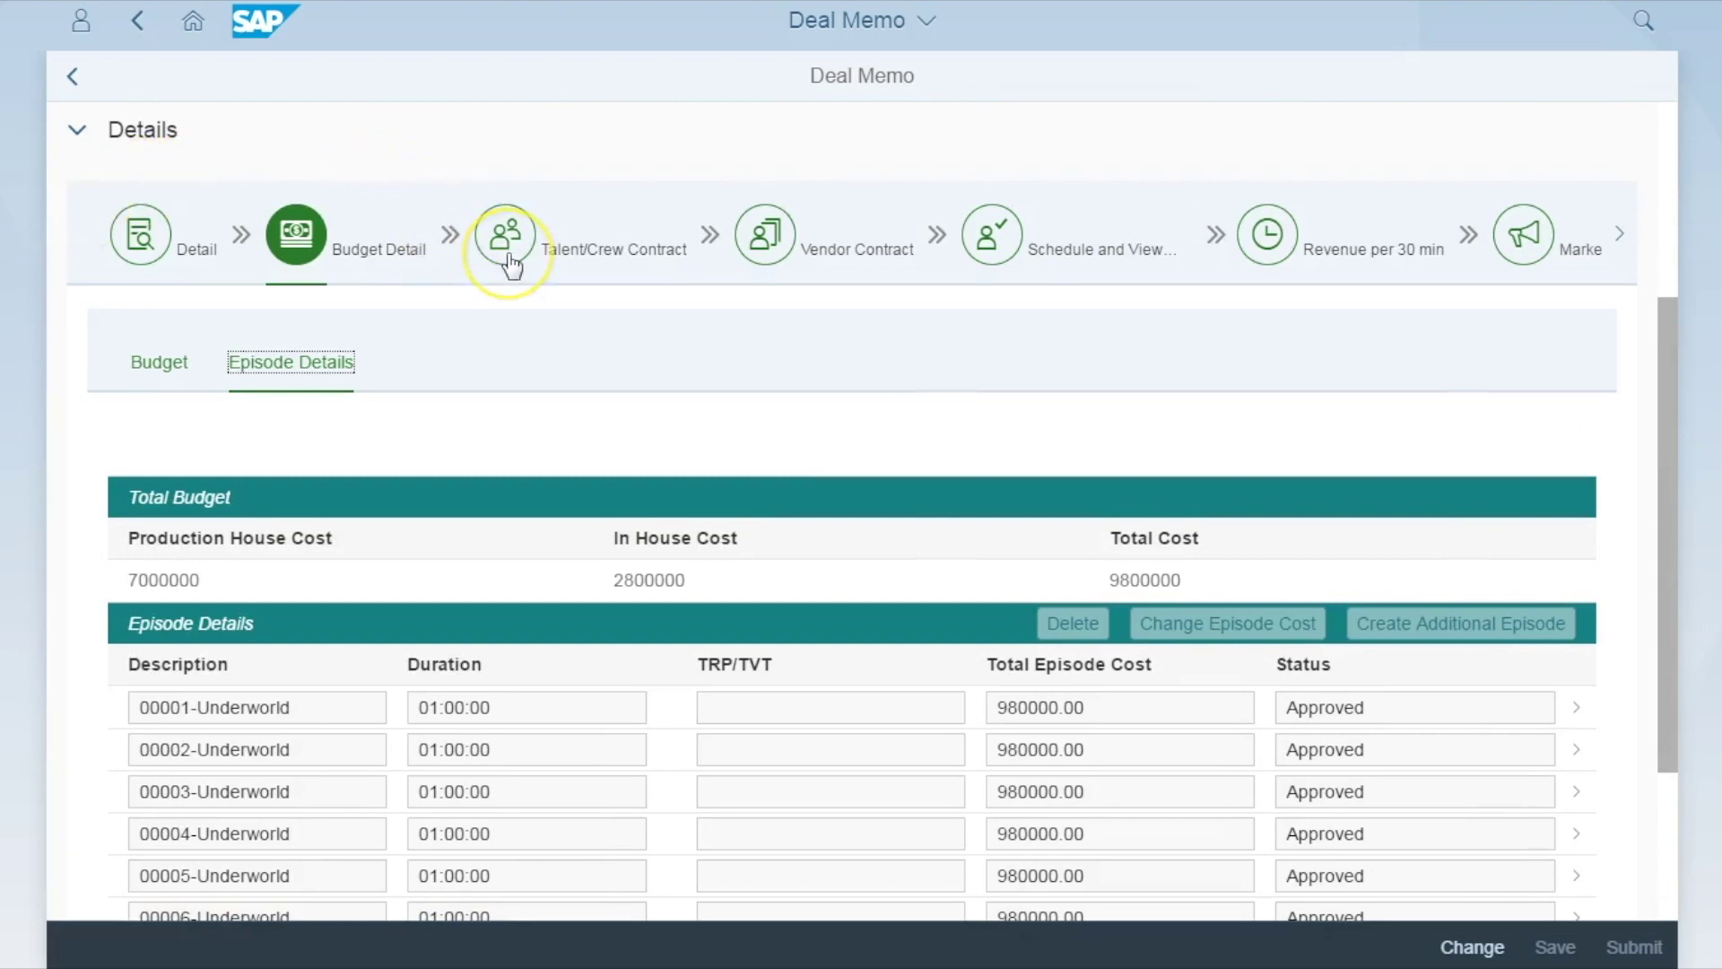
Open the second talent/crew contract of the deal memo, review its episode costs and episode payments, and return to the memo
{"action": "left_click", "coordinate": [507, 256]}
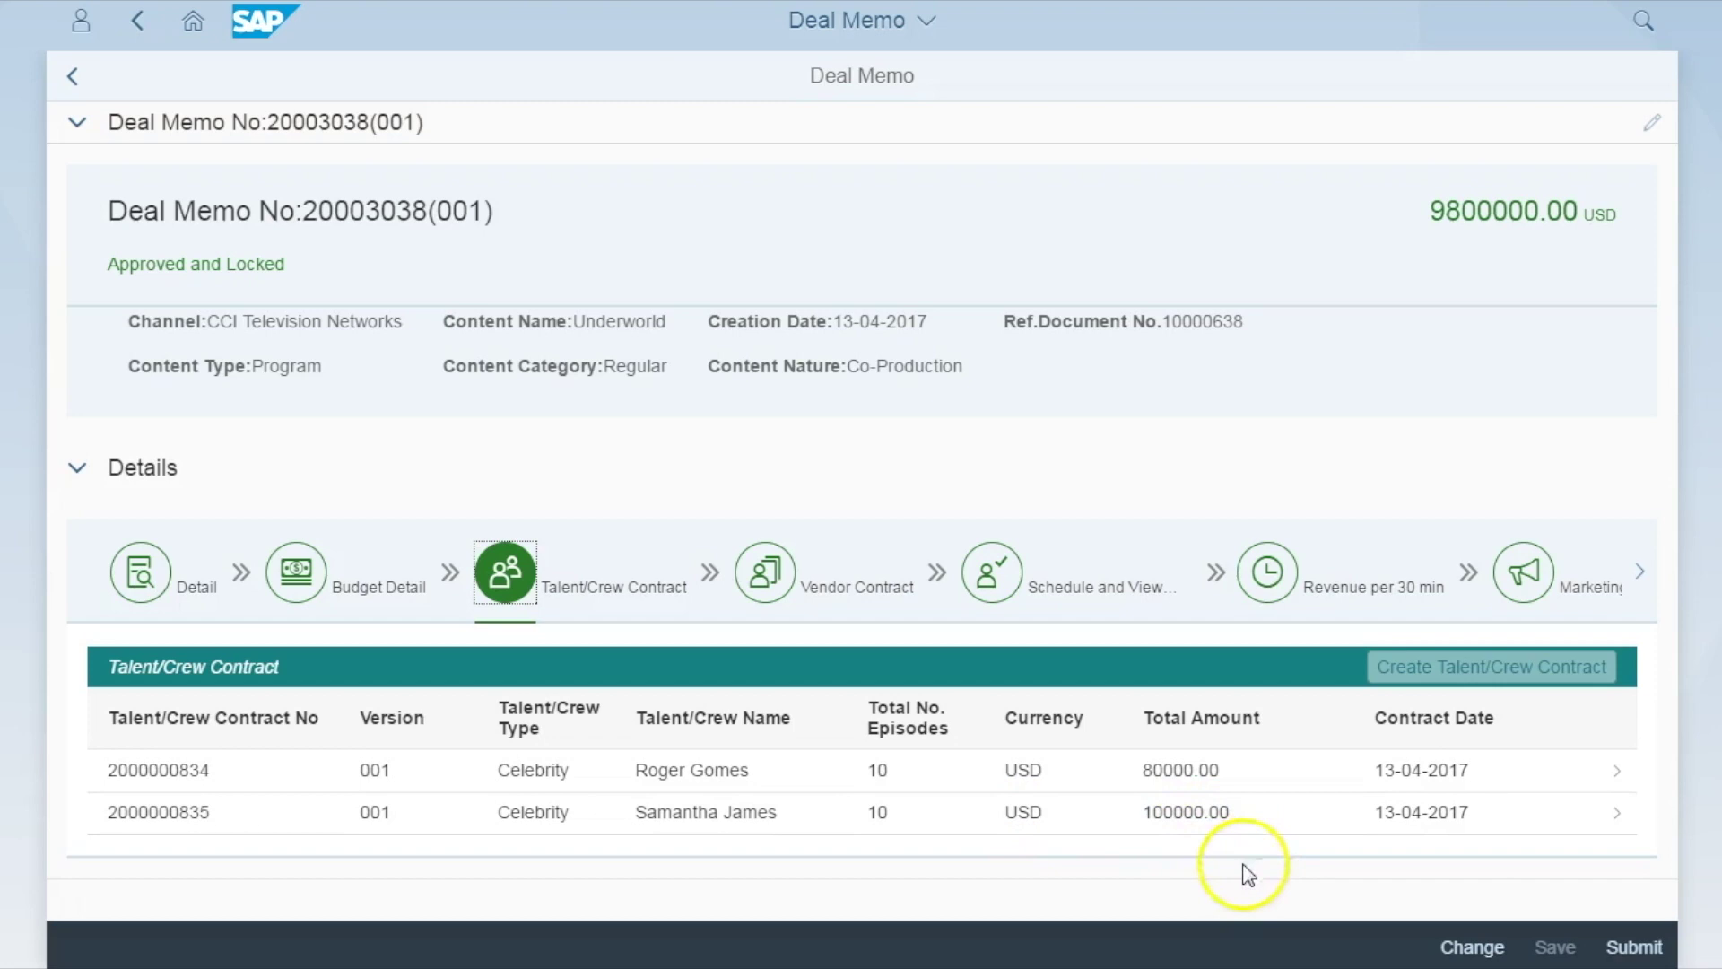
{"action": "left_click", "coordinate": [778, 819]}
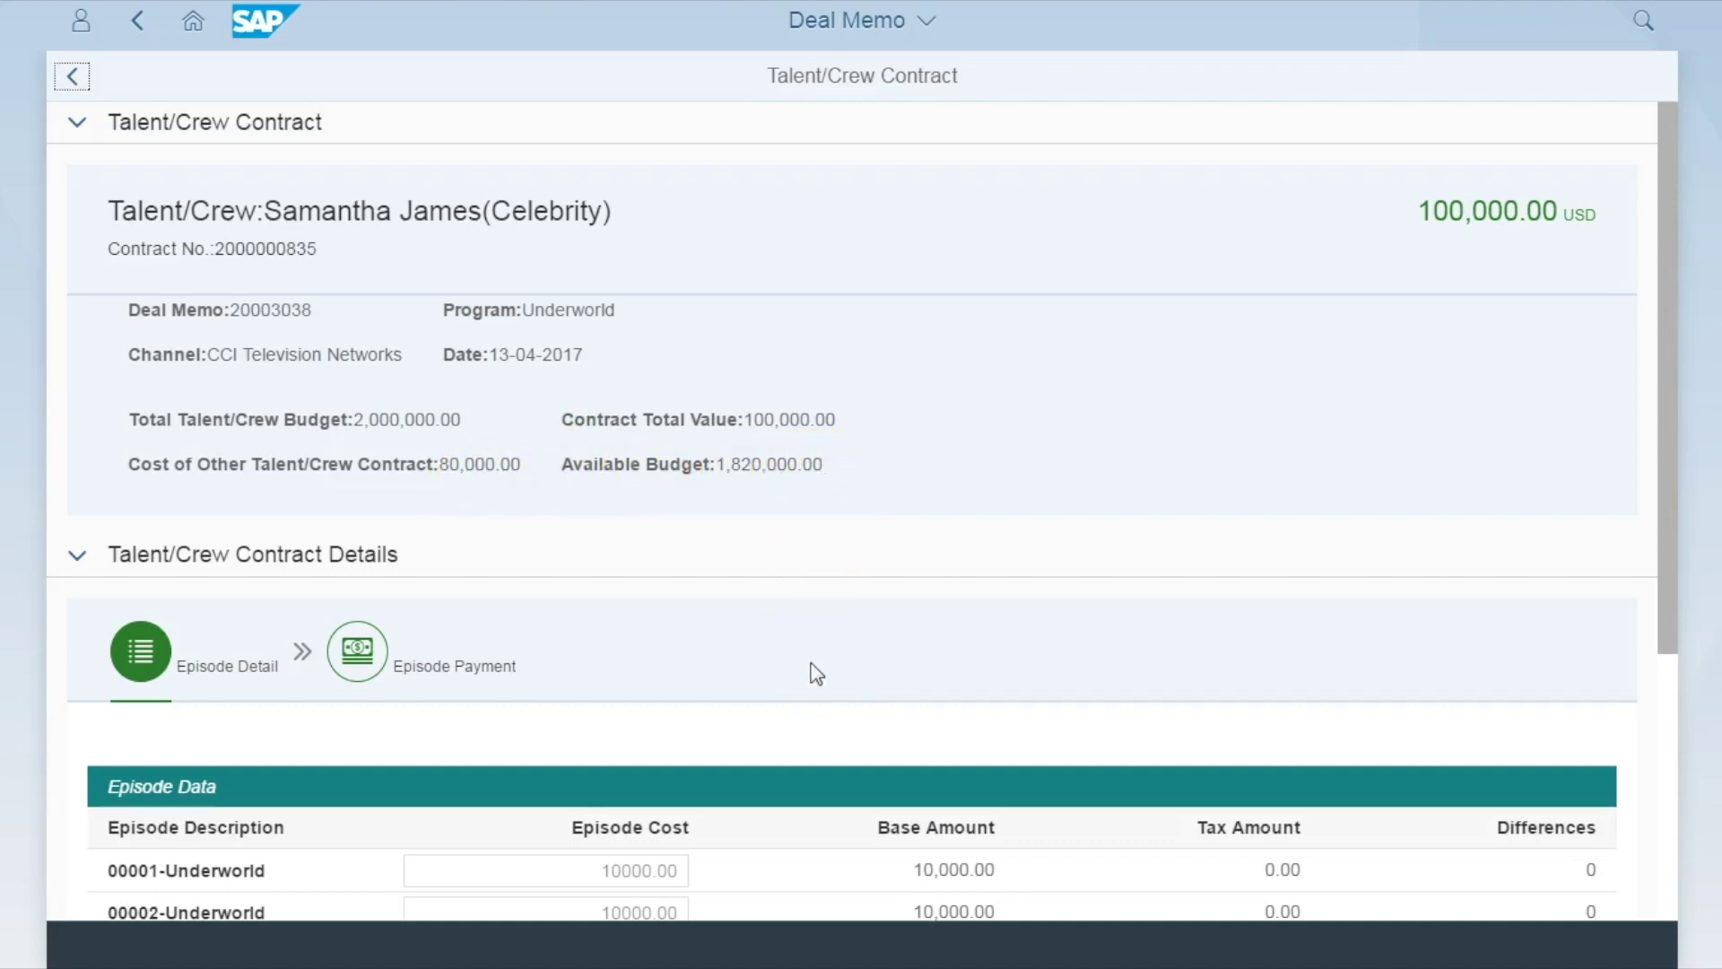
{"action": "scroll", "coordinate": [816, 673], "scroll_direction": "down", "scroll_amount": 2}
{"action": "scroll", "coordinate": [810, 654], "scroll_direction": "down", "scroll_amount": 3}
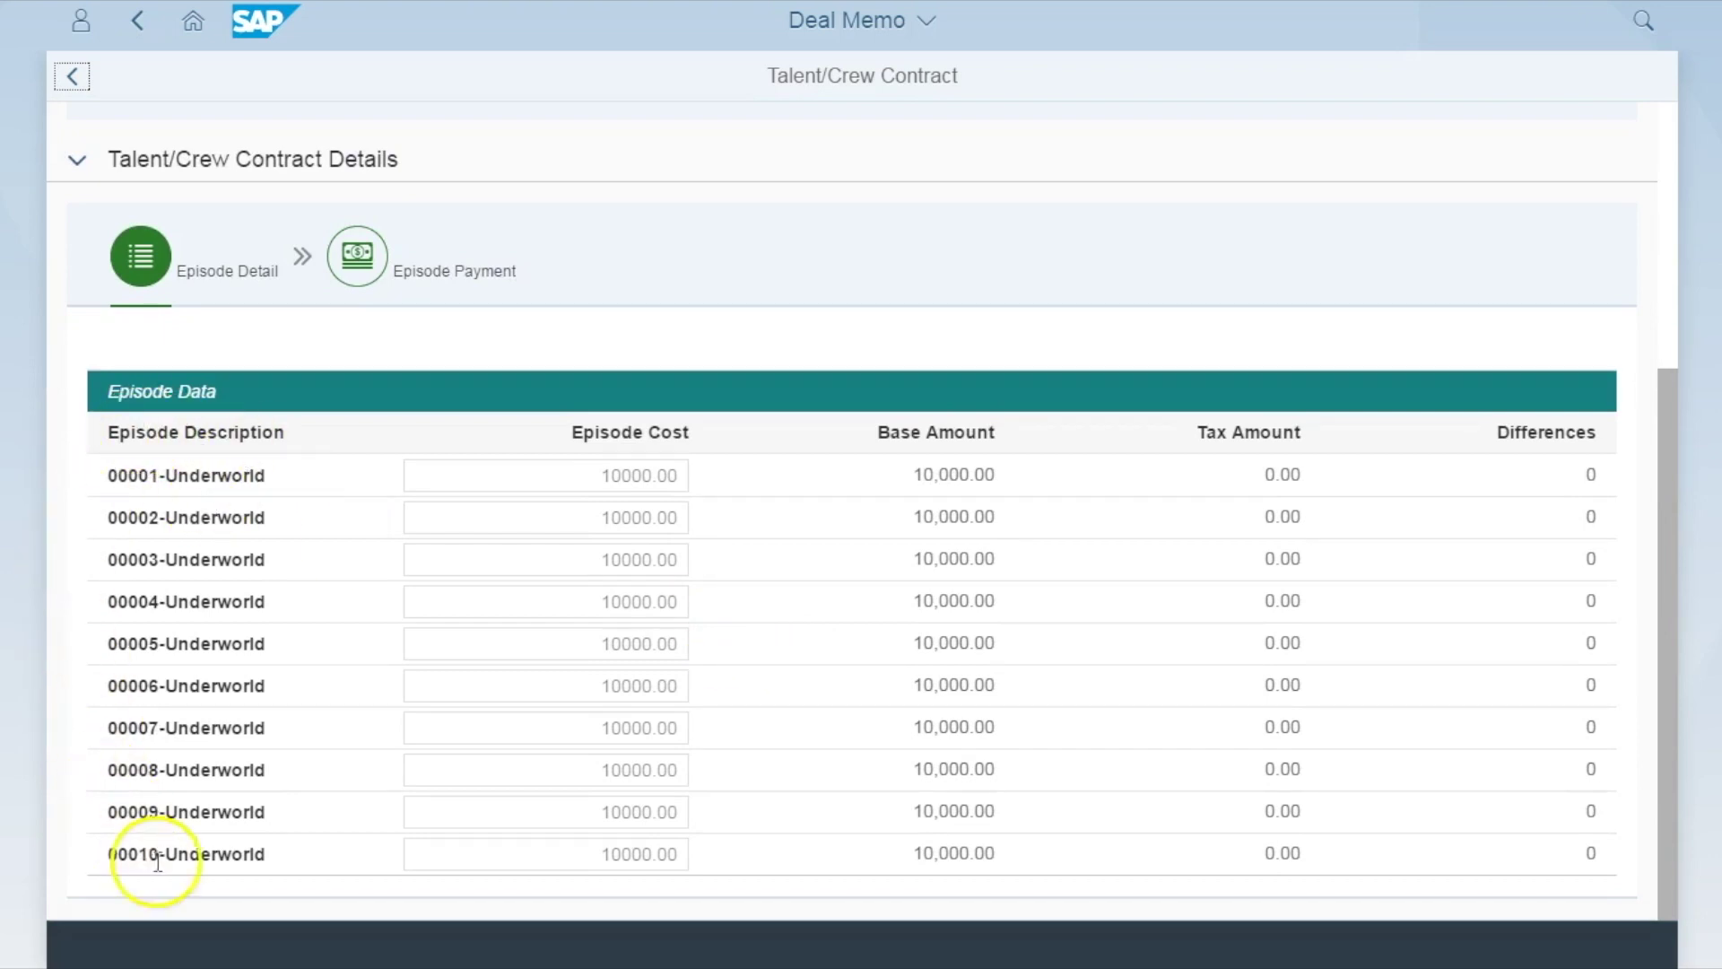
{"action": "left_click", "coordinate": [359, 278]}
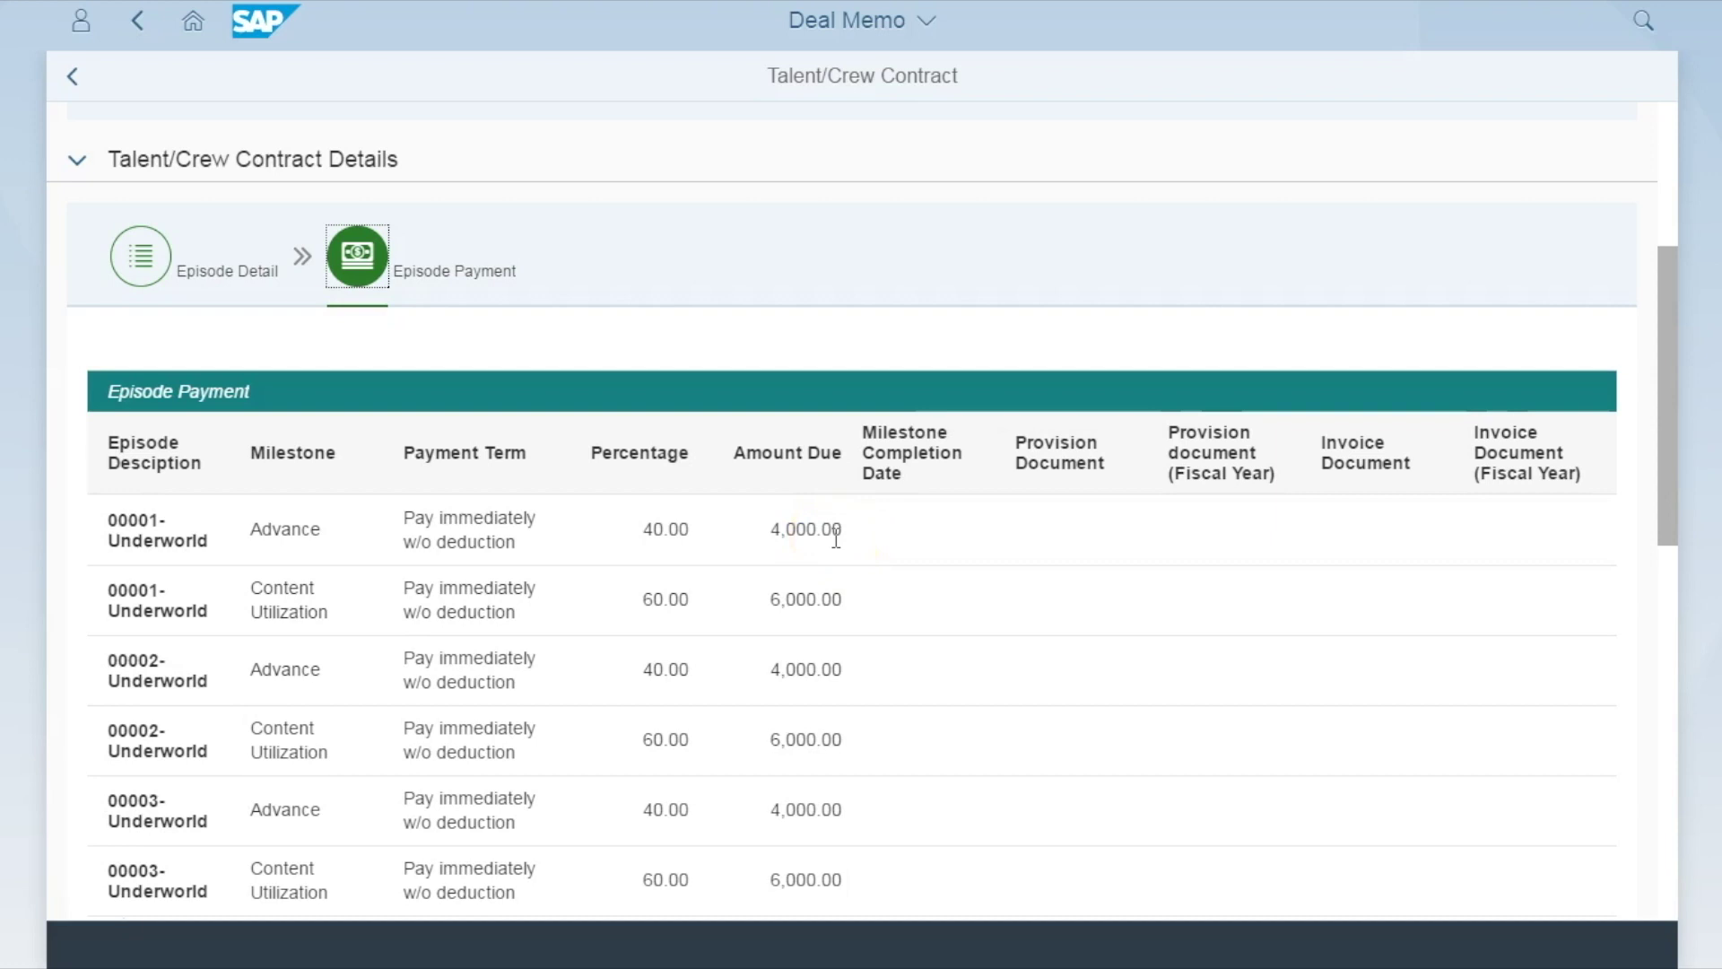
{"action": "scroll", "coordinate": [836, 536], "scroll_direction": "up", "scroll_amount": 5}
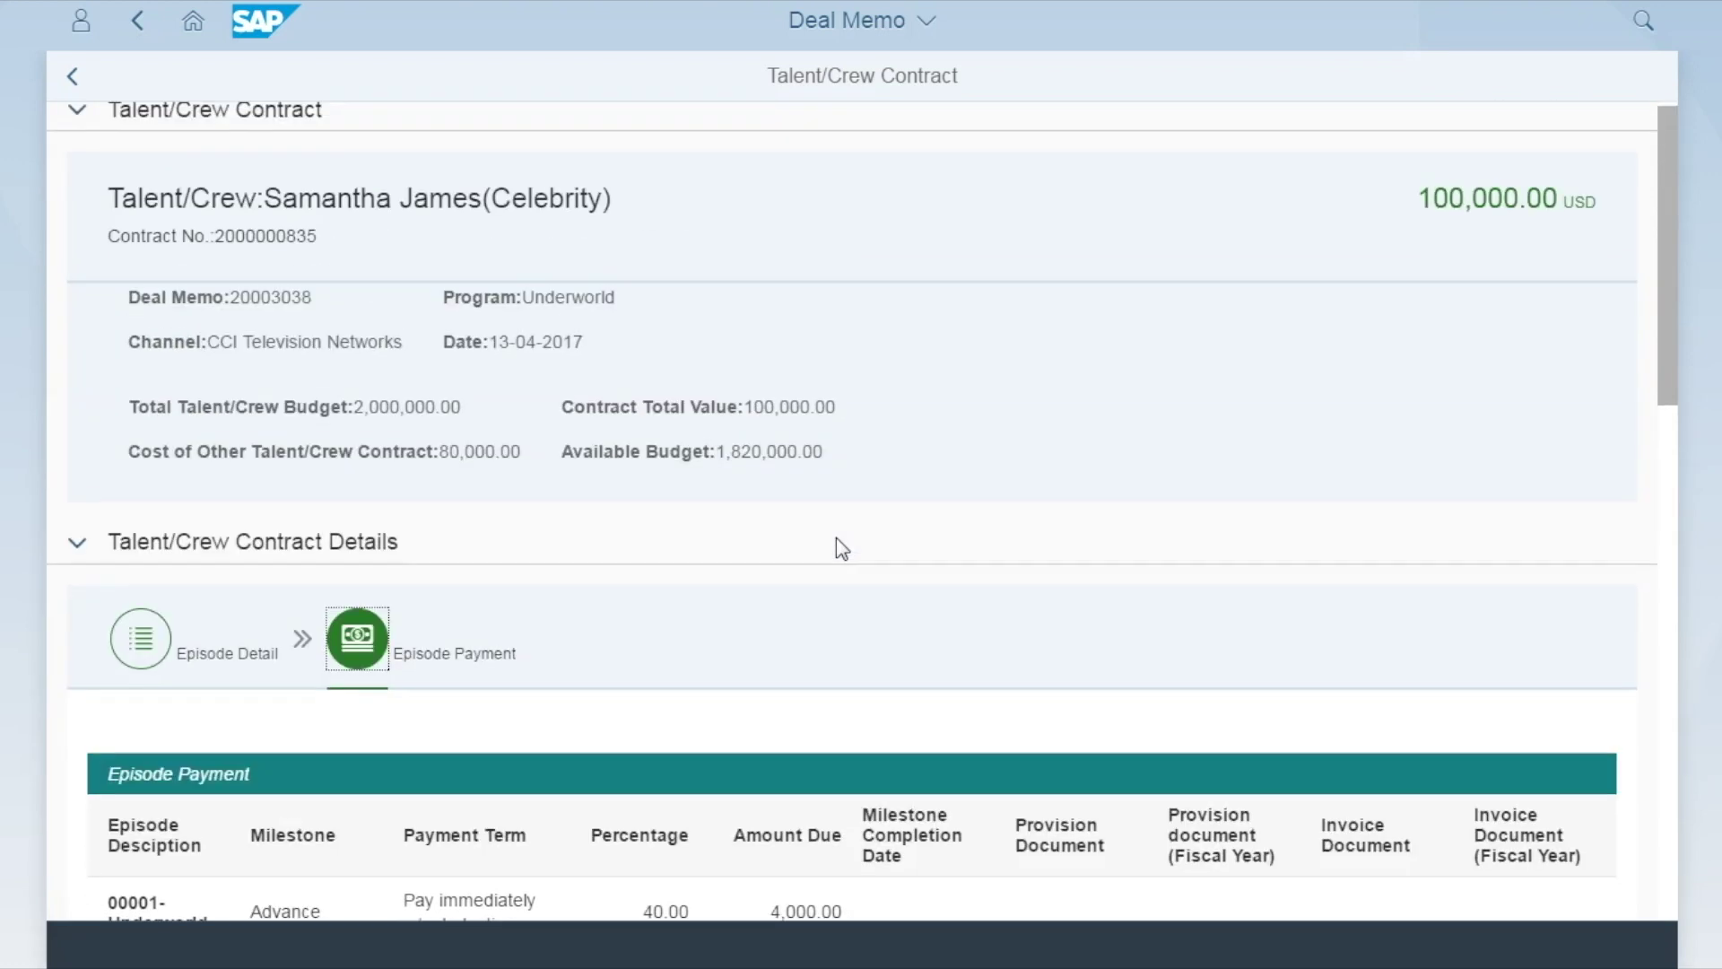
{"action": "left_click", "coordinate": [78, 89]}
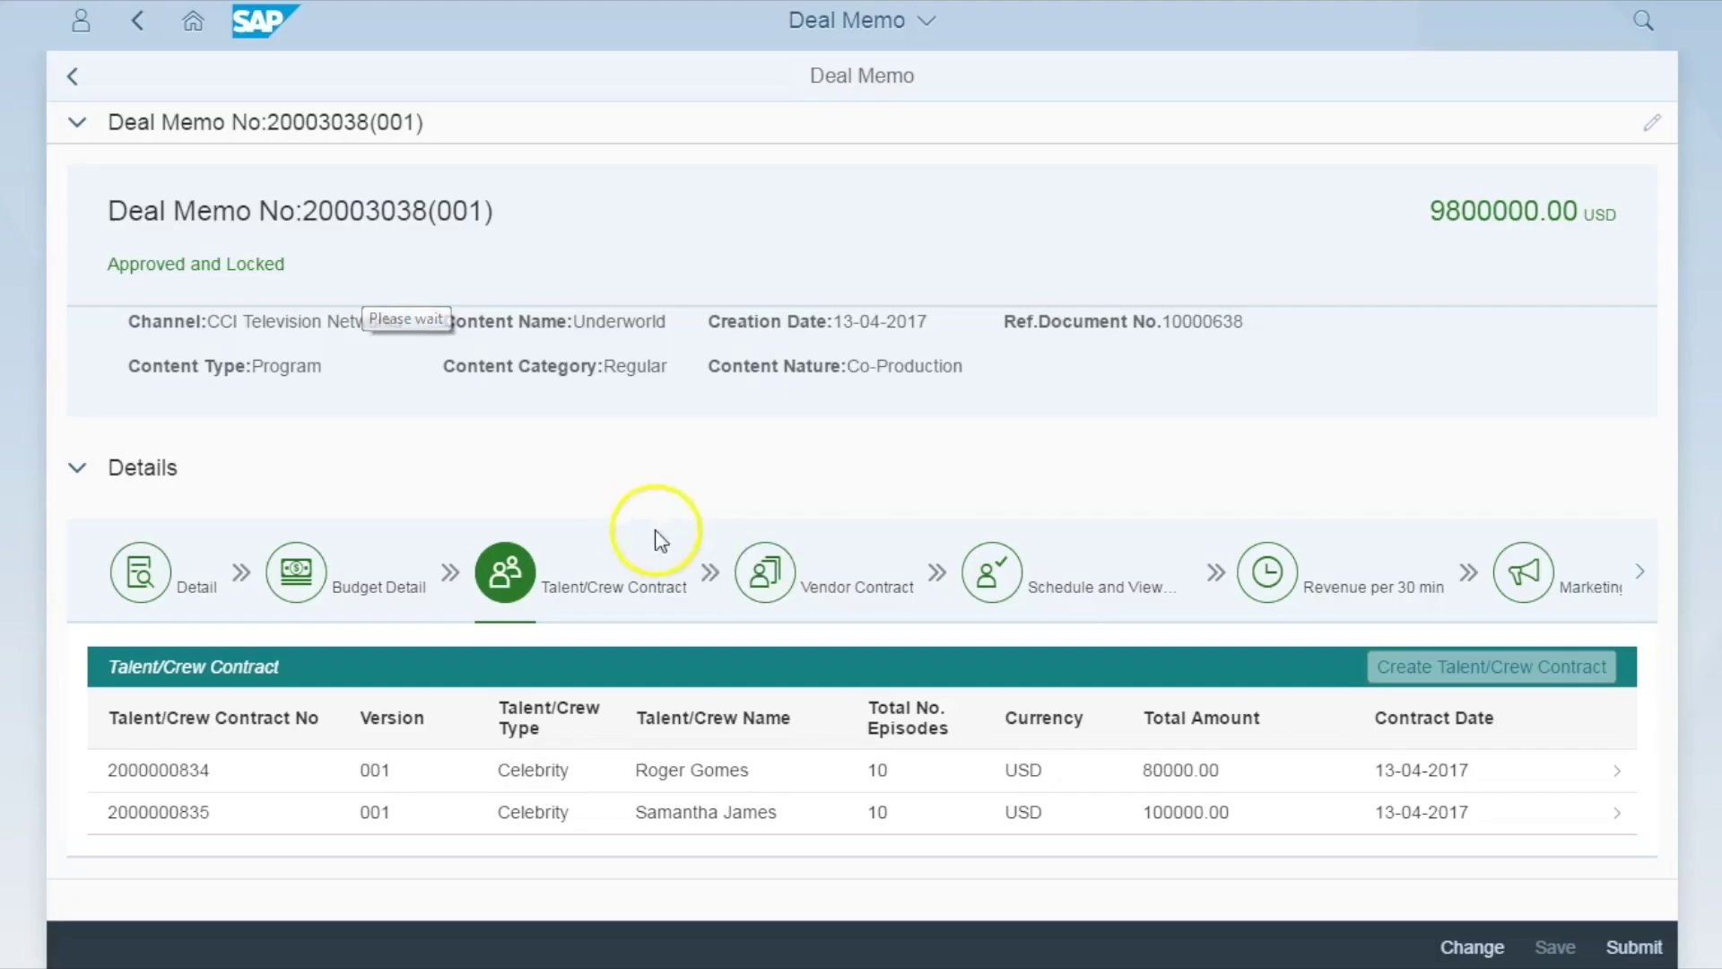
Open the Reel Productions vendor contract and review its episode costs and episode payment milestones
{"action": "left_click", "coordinate": [834, 581]}
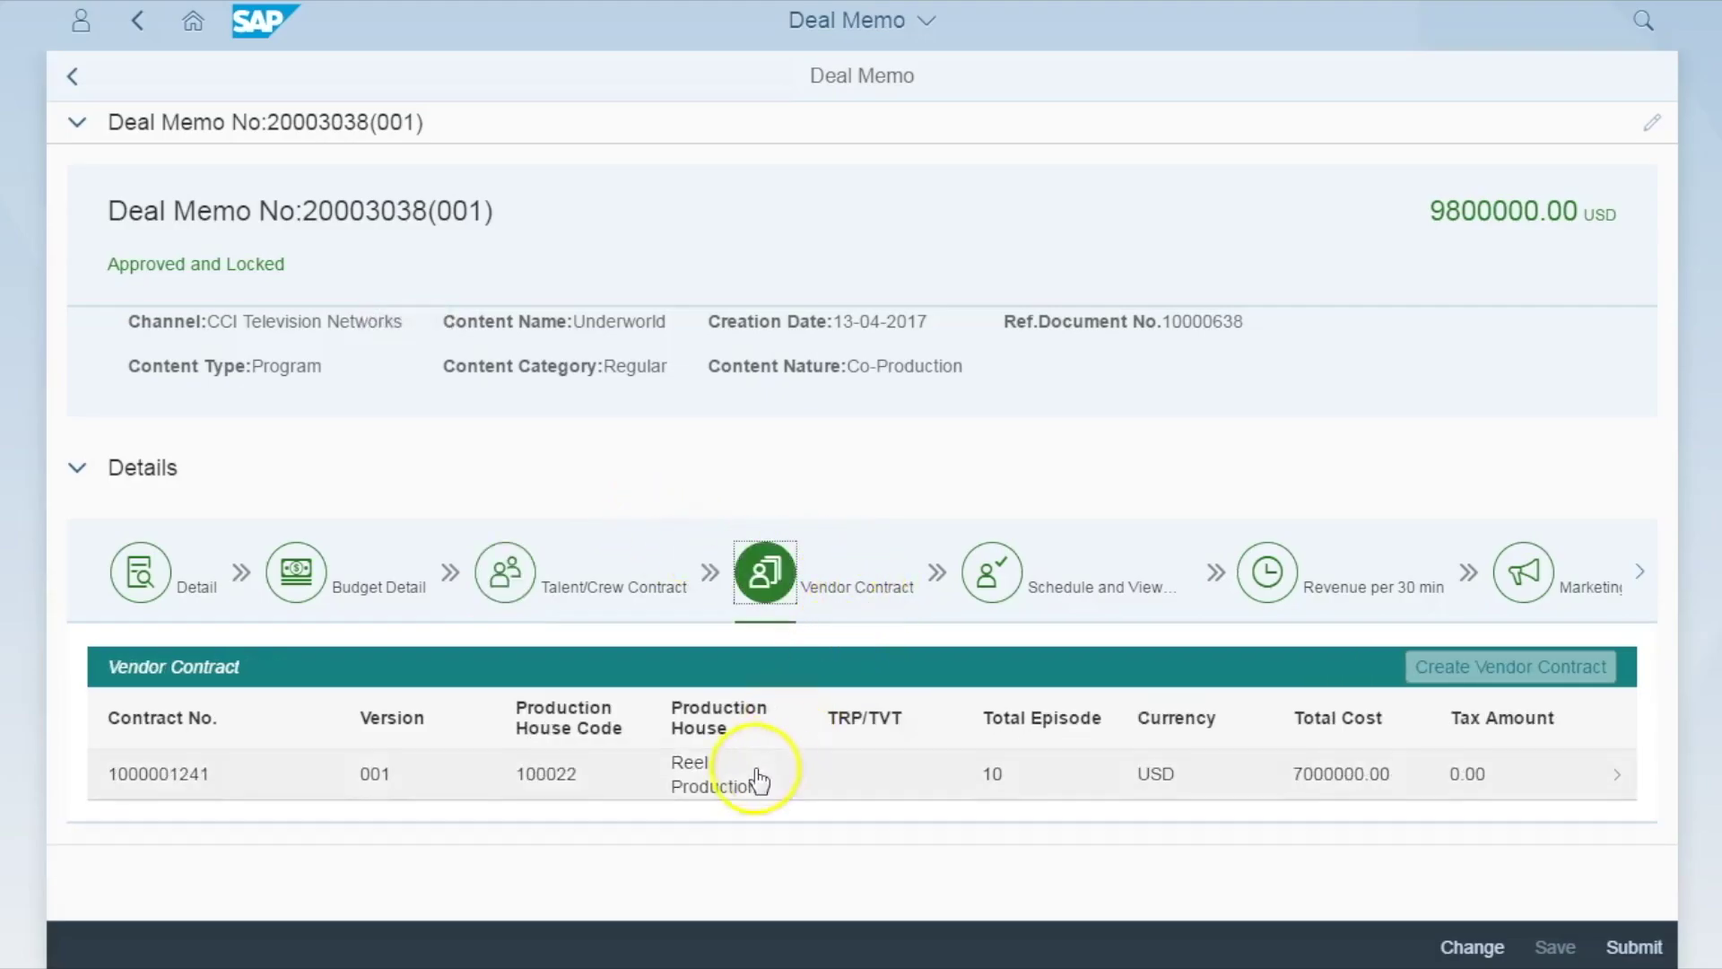
{"action": "left_click", "coordinate": [700, 804]}
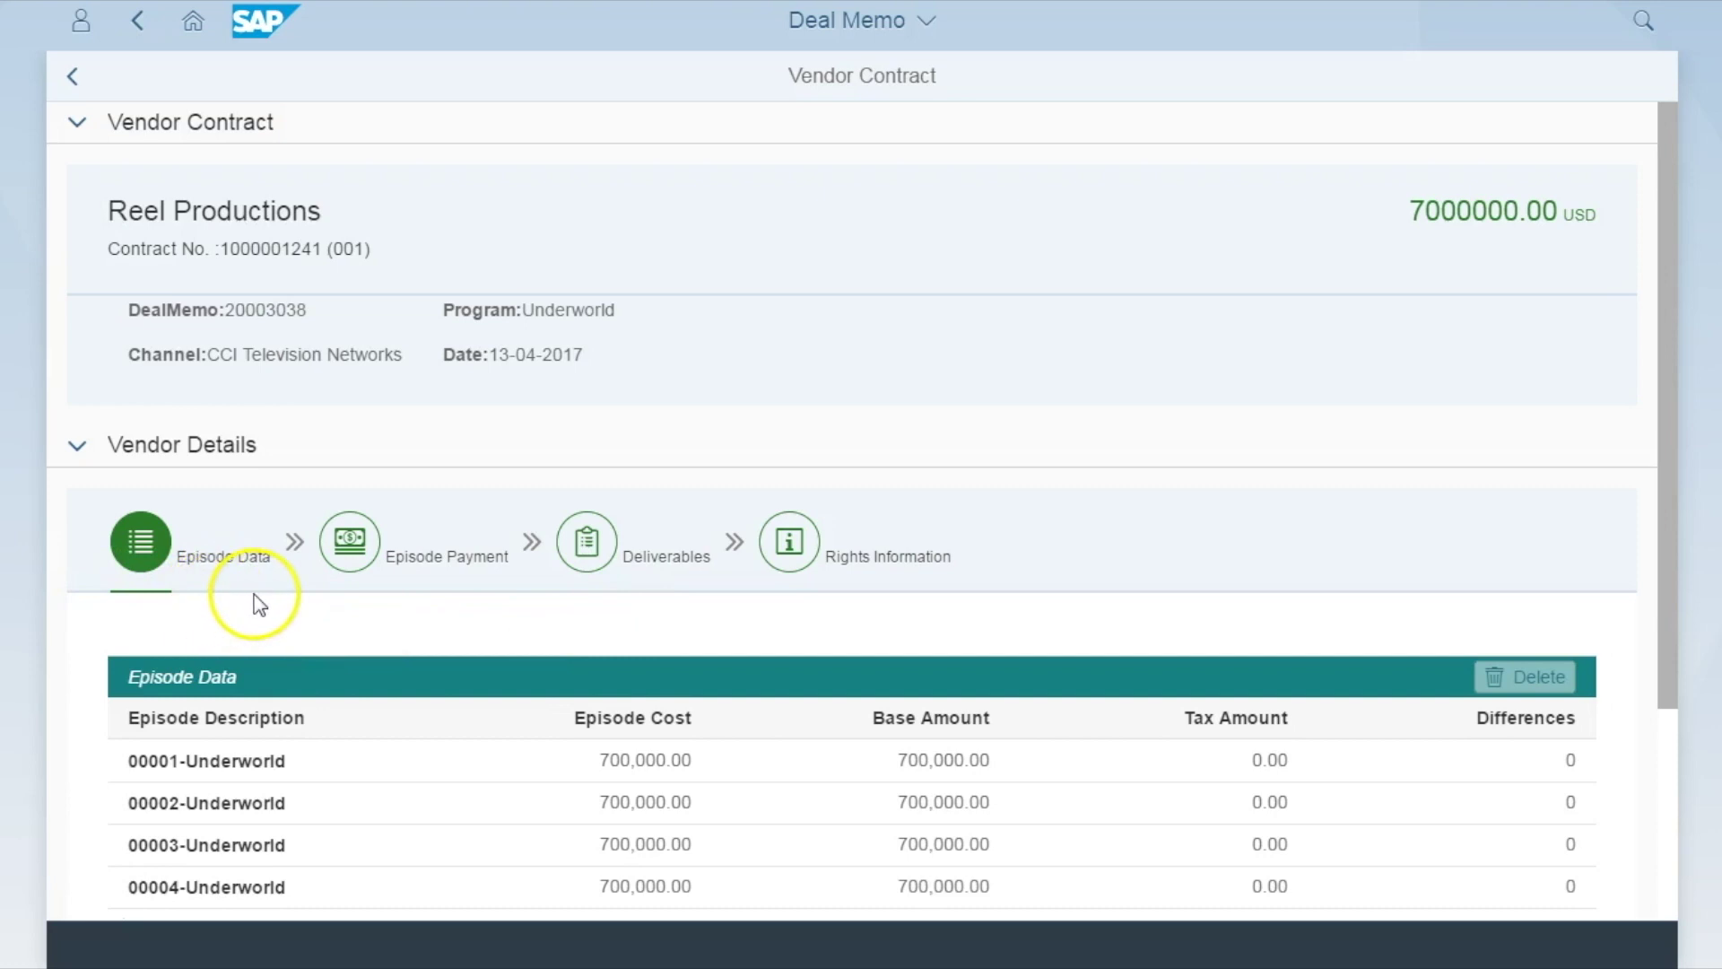
{"action": "scroll", "coordinate": [255, 598], "scroll_direction": "down", "scroll_amount": 3}
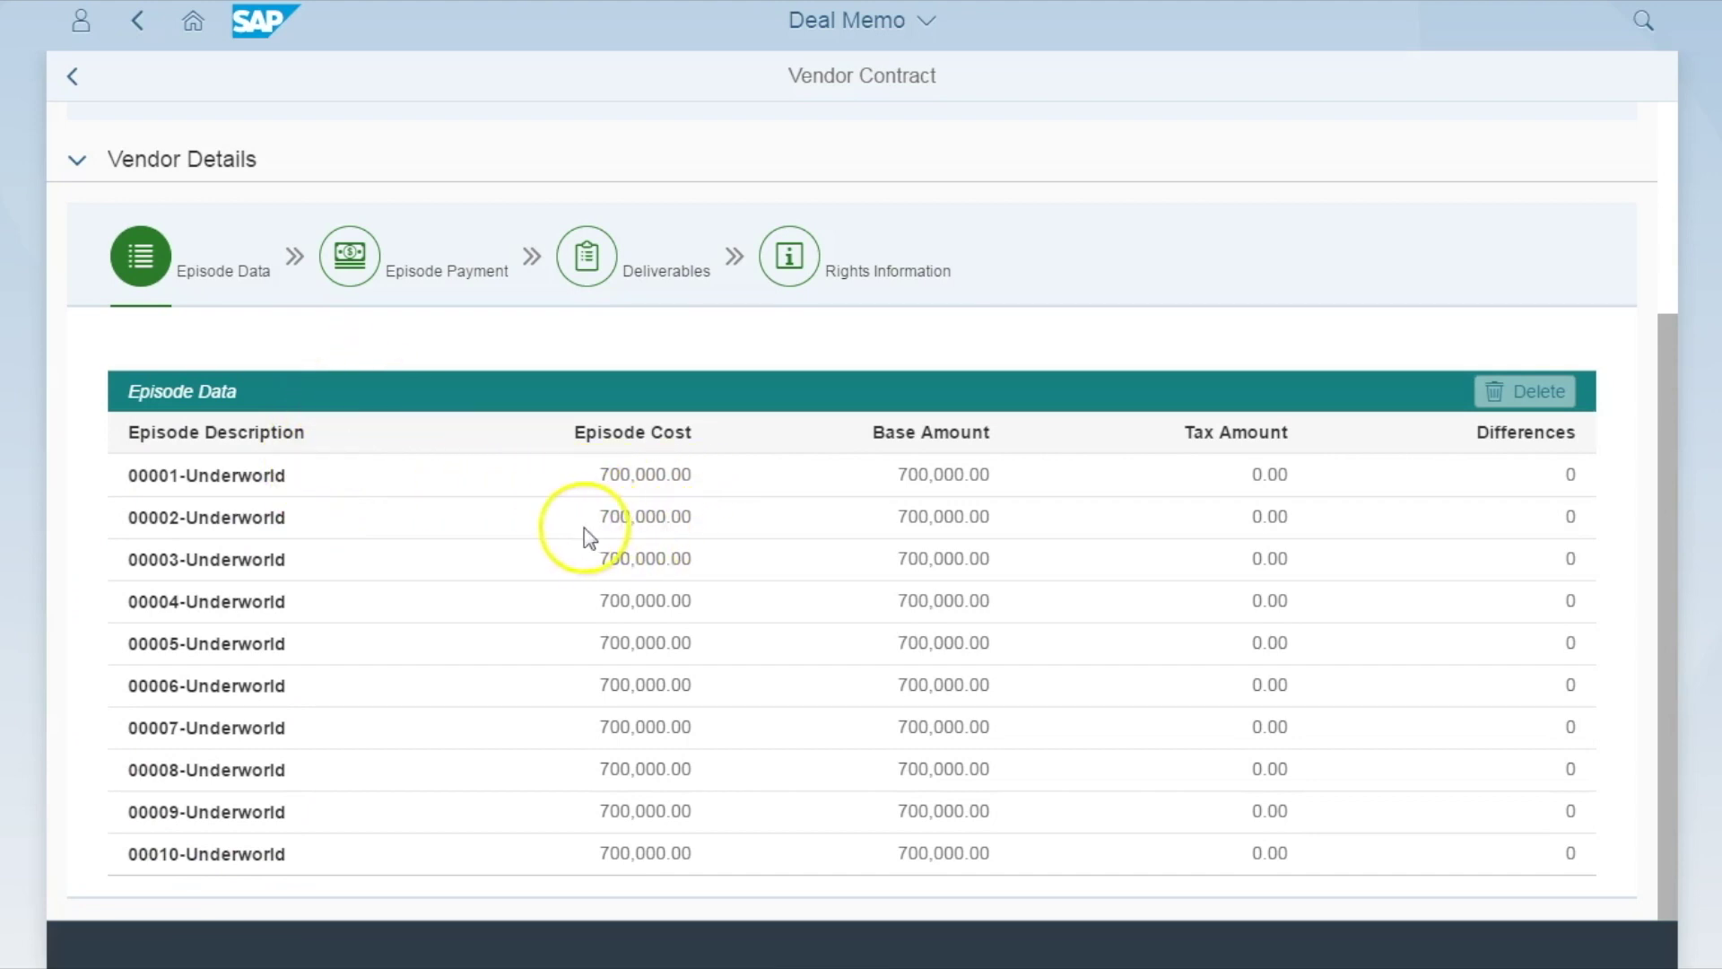
{"action": "left_click", "coordinate": [359, 285]}
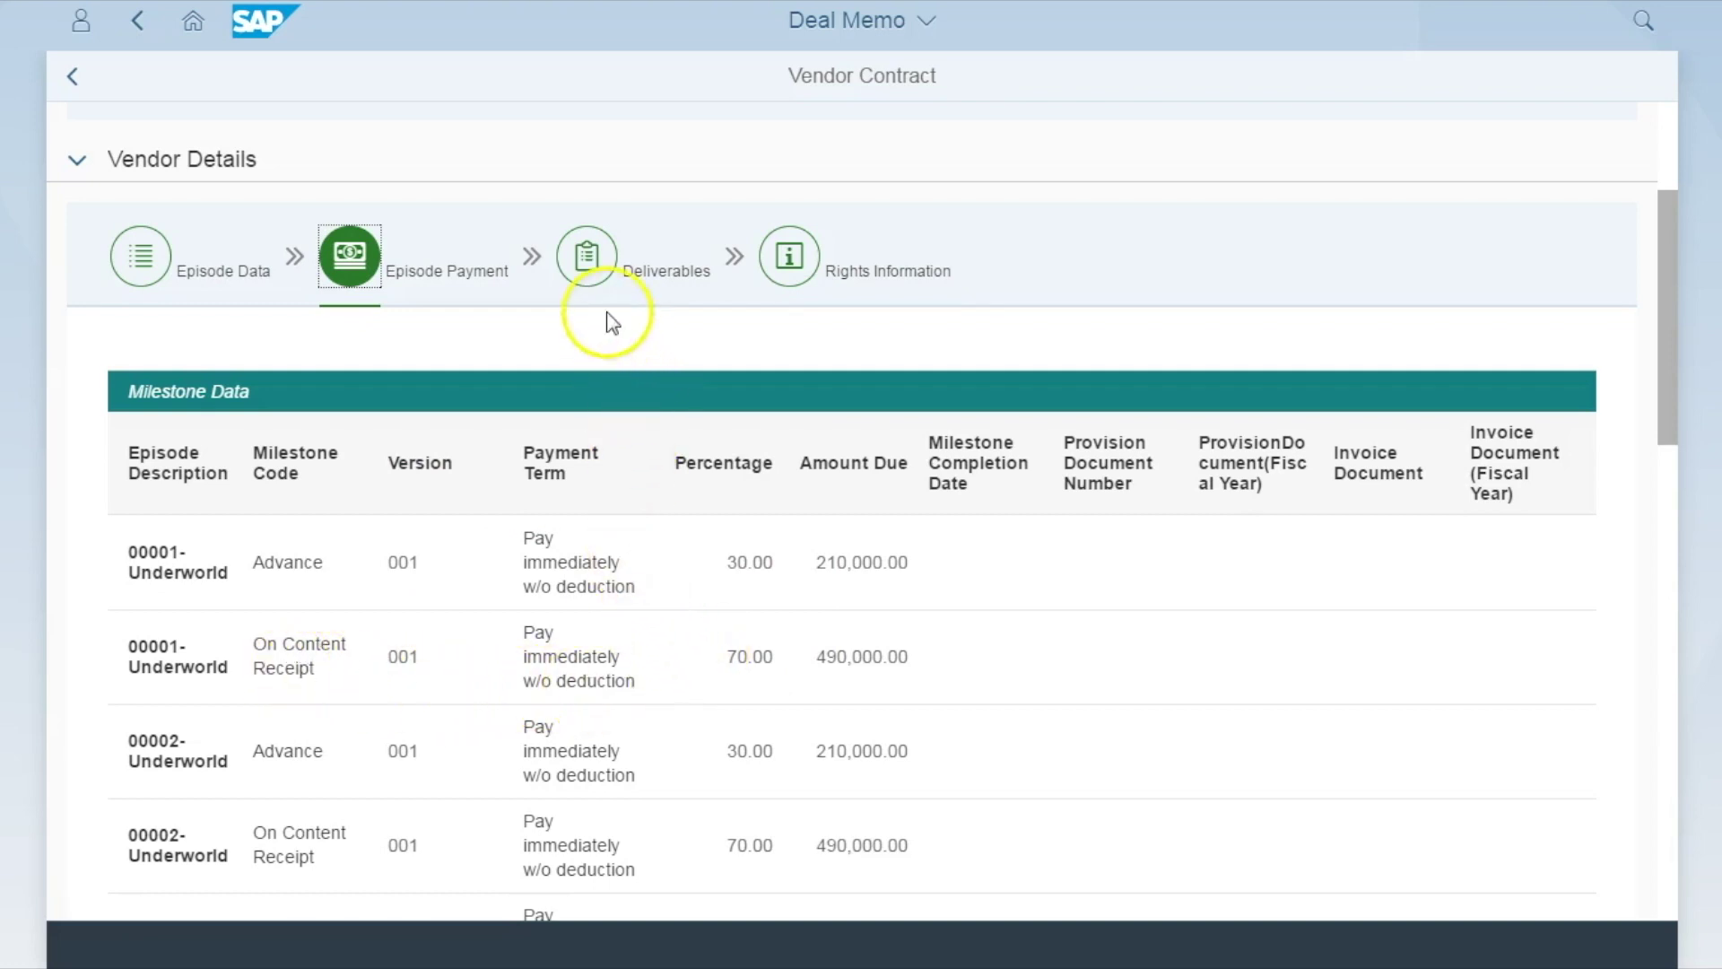
Review the vendor contract's deliverables and rights information for each episode, and return to the deal memo
{"action": "left_click", "coordinate": [602, 288]}
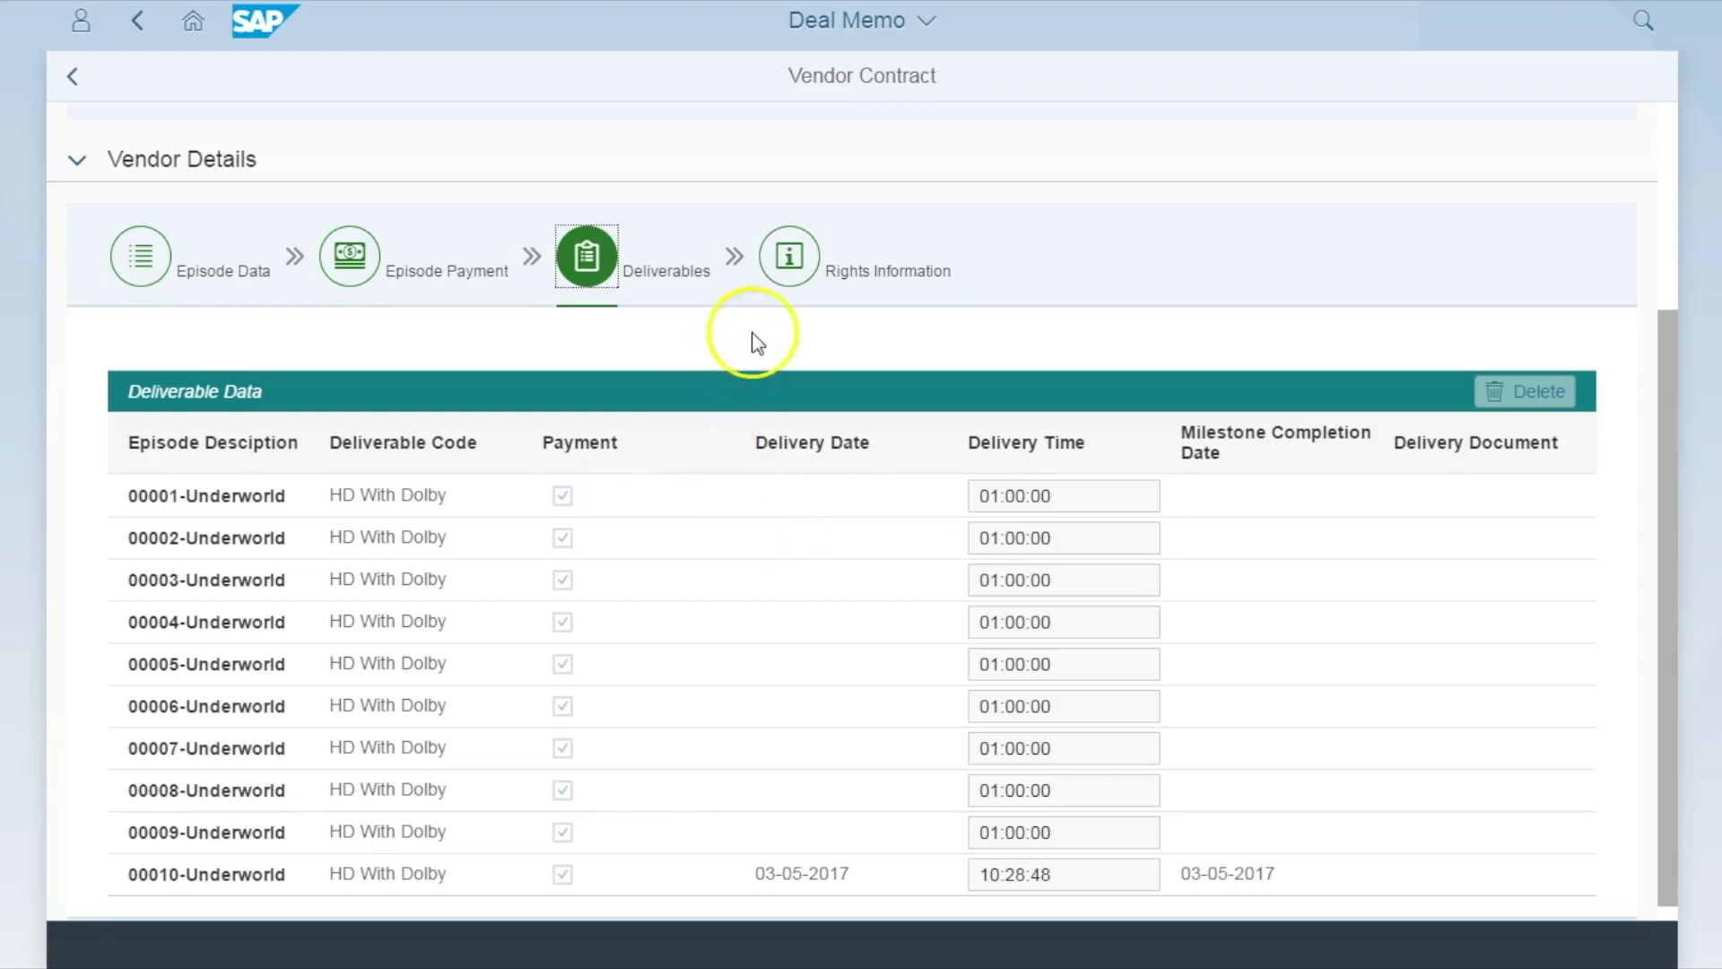
{"action": "left_click", "coordinate": [797, 282]}
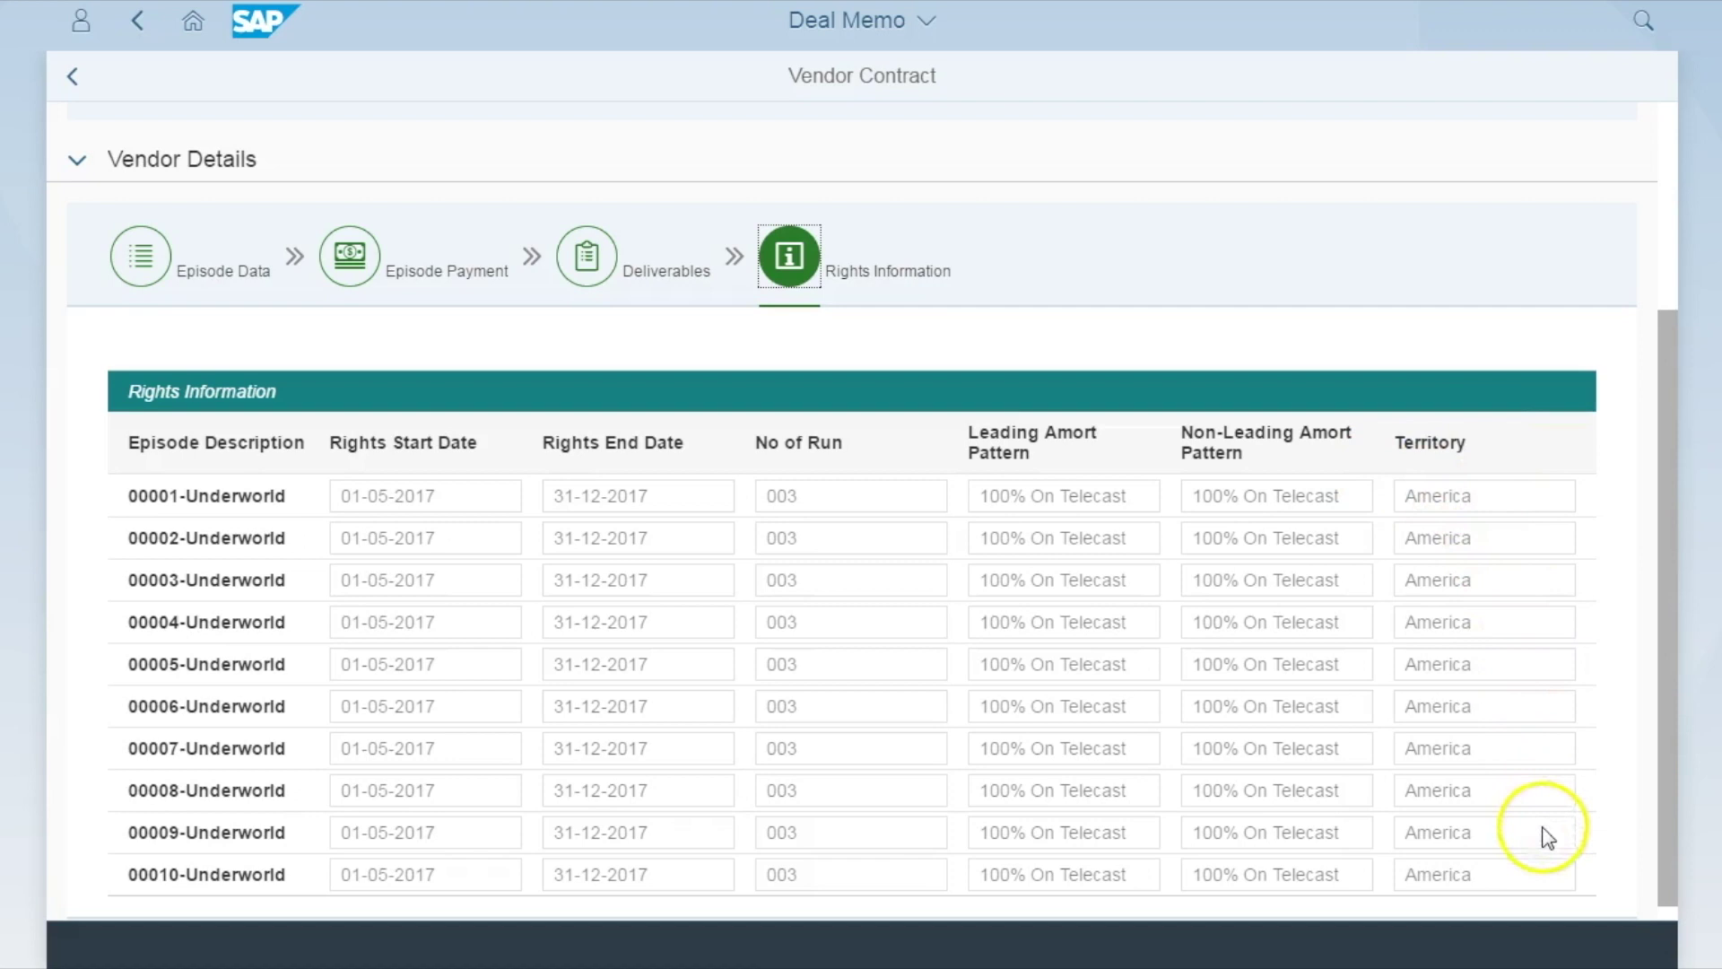
{"action": "scroll", "coordinate": [1519, 730], "scroll_direction": "up", "scroll_amount": 3}
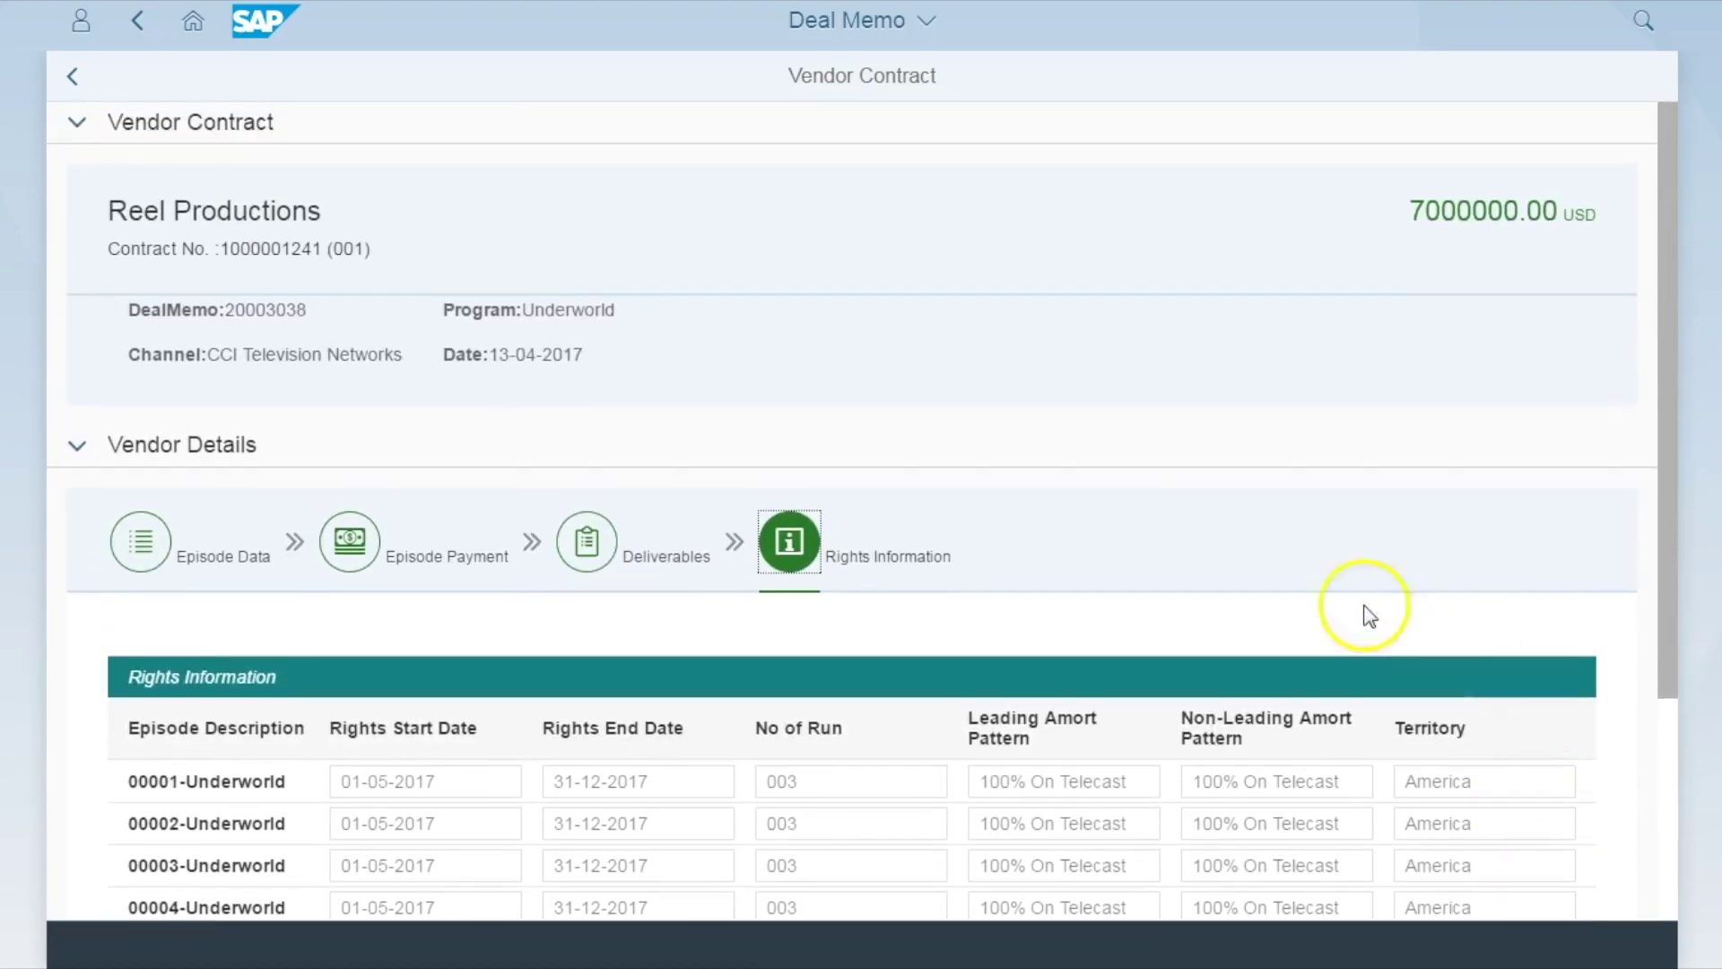
{"action": "left_click", "coordinate": [72, 79]}
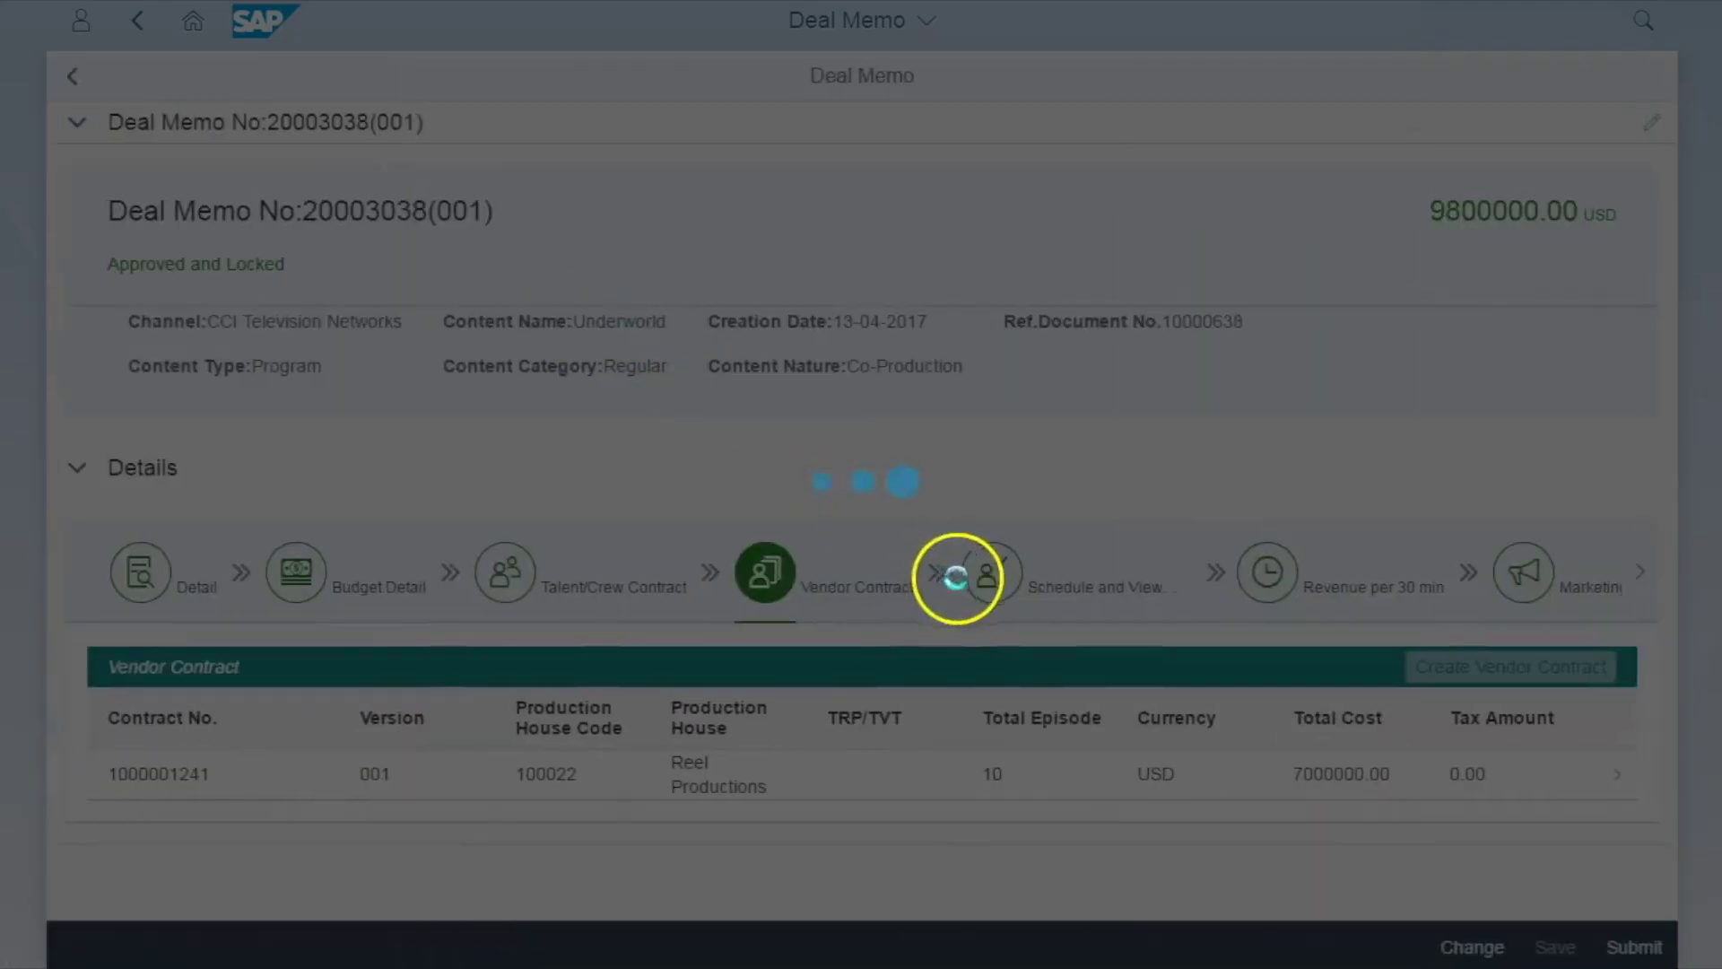
Review the deal memo's schedule and viewership details
{"action": "left_click", "coordinate": [981, 581]}
{"action": "scroll", "coordinate": [642, 421], "scroll_direction": "down", "scroll_amount": 2}
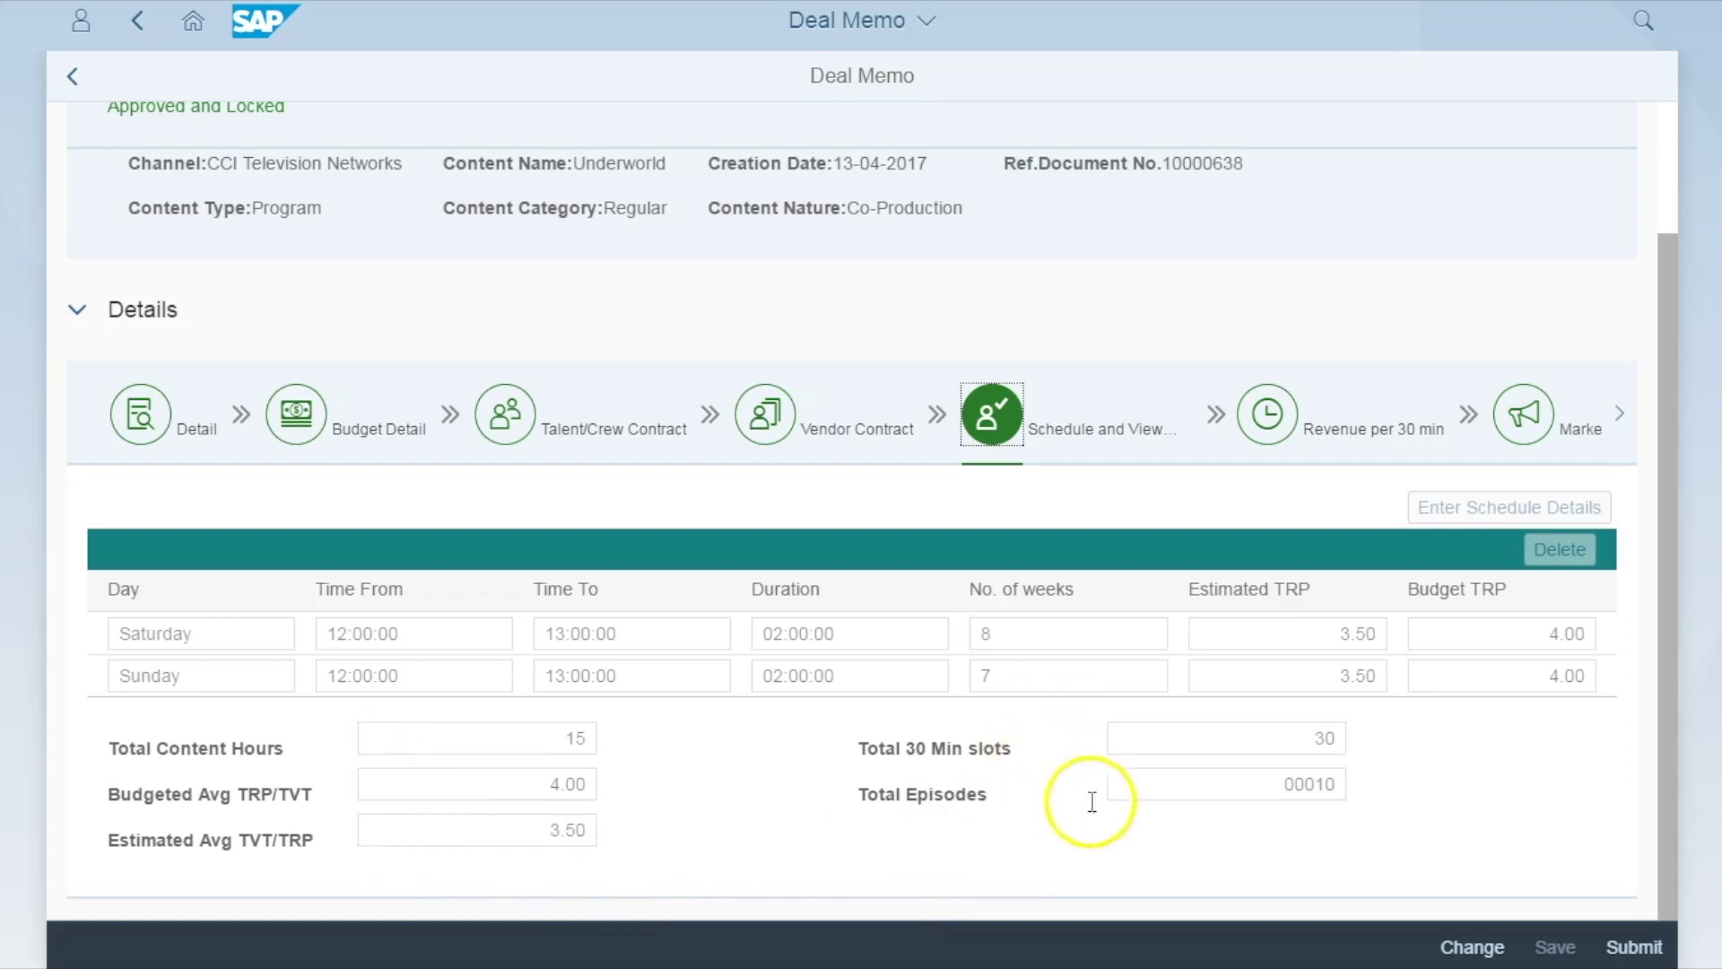
Review the deal memo's estimated revenue per 30 minutes and its marketing budget
{"action": "left_click", "coordinate": [1284, 415]}
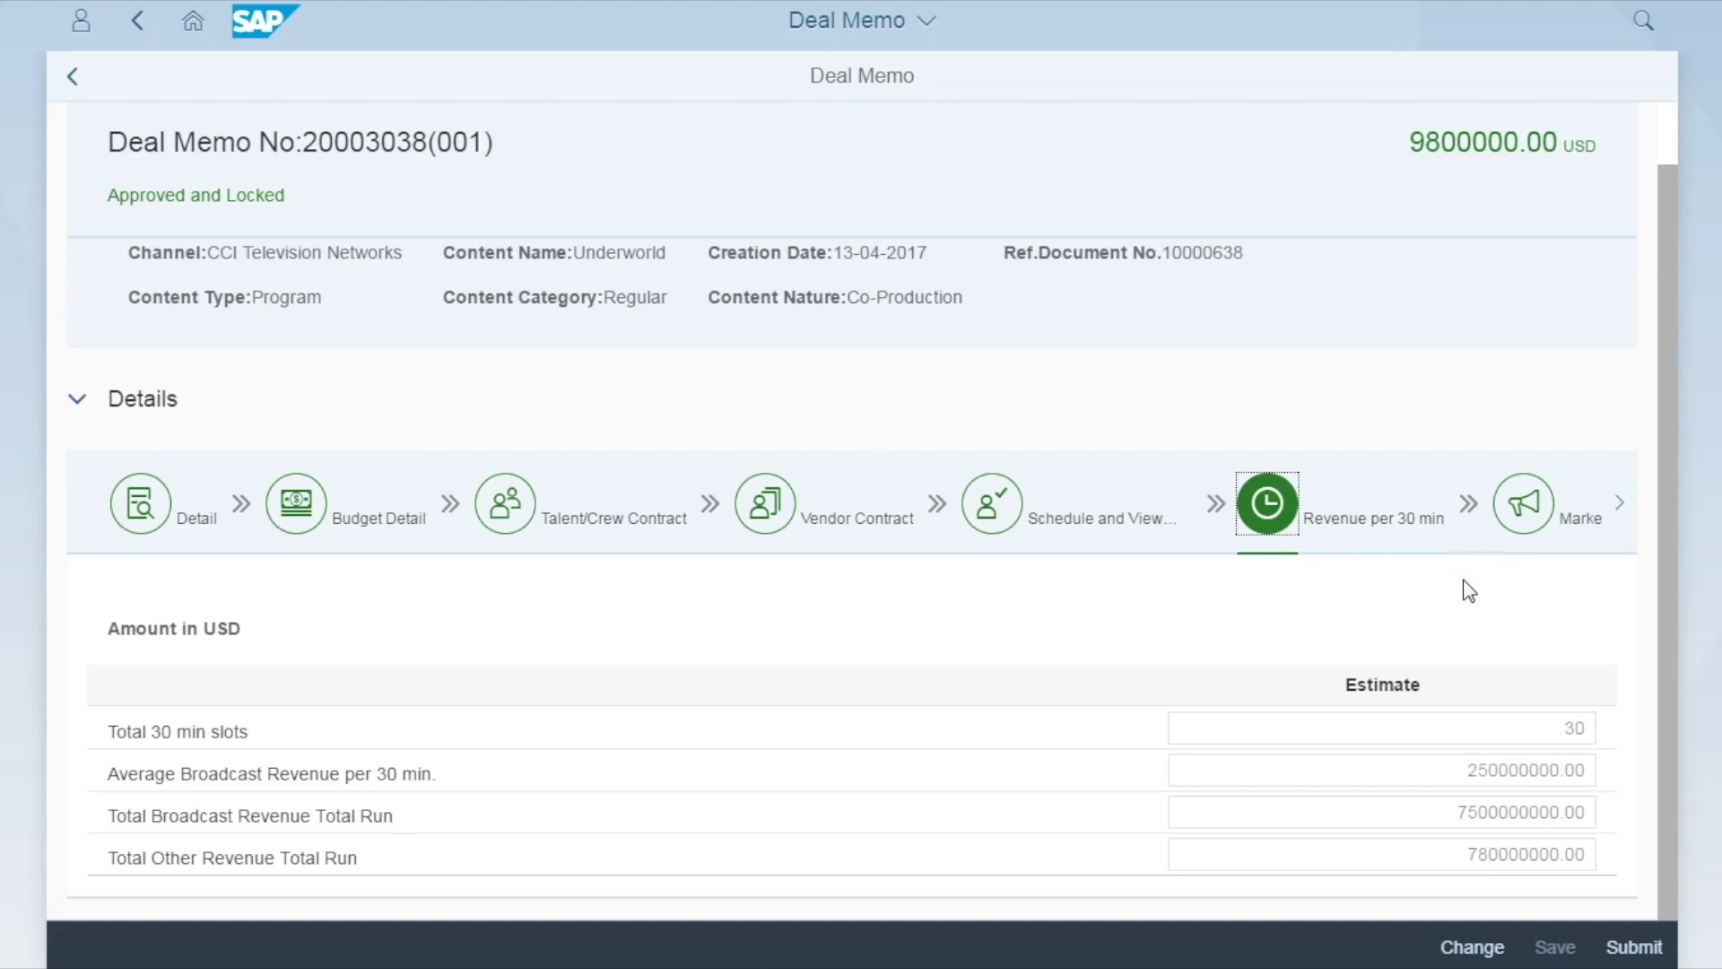
{"action": "left_click", "coordinate": [1518, 529]}
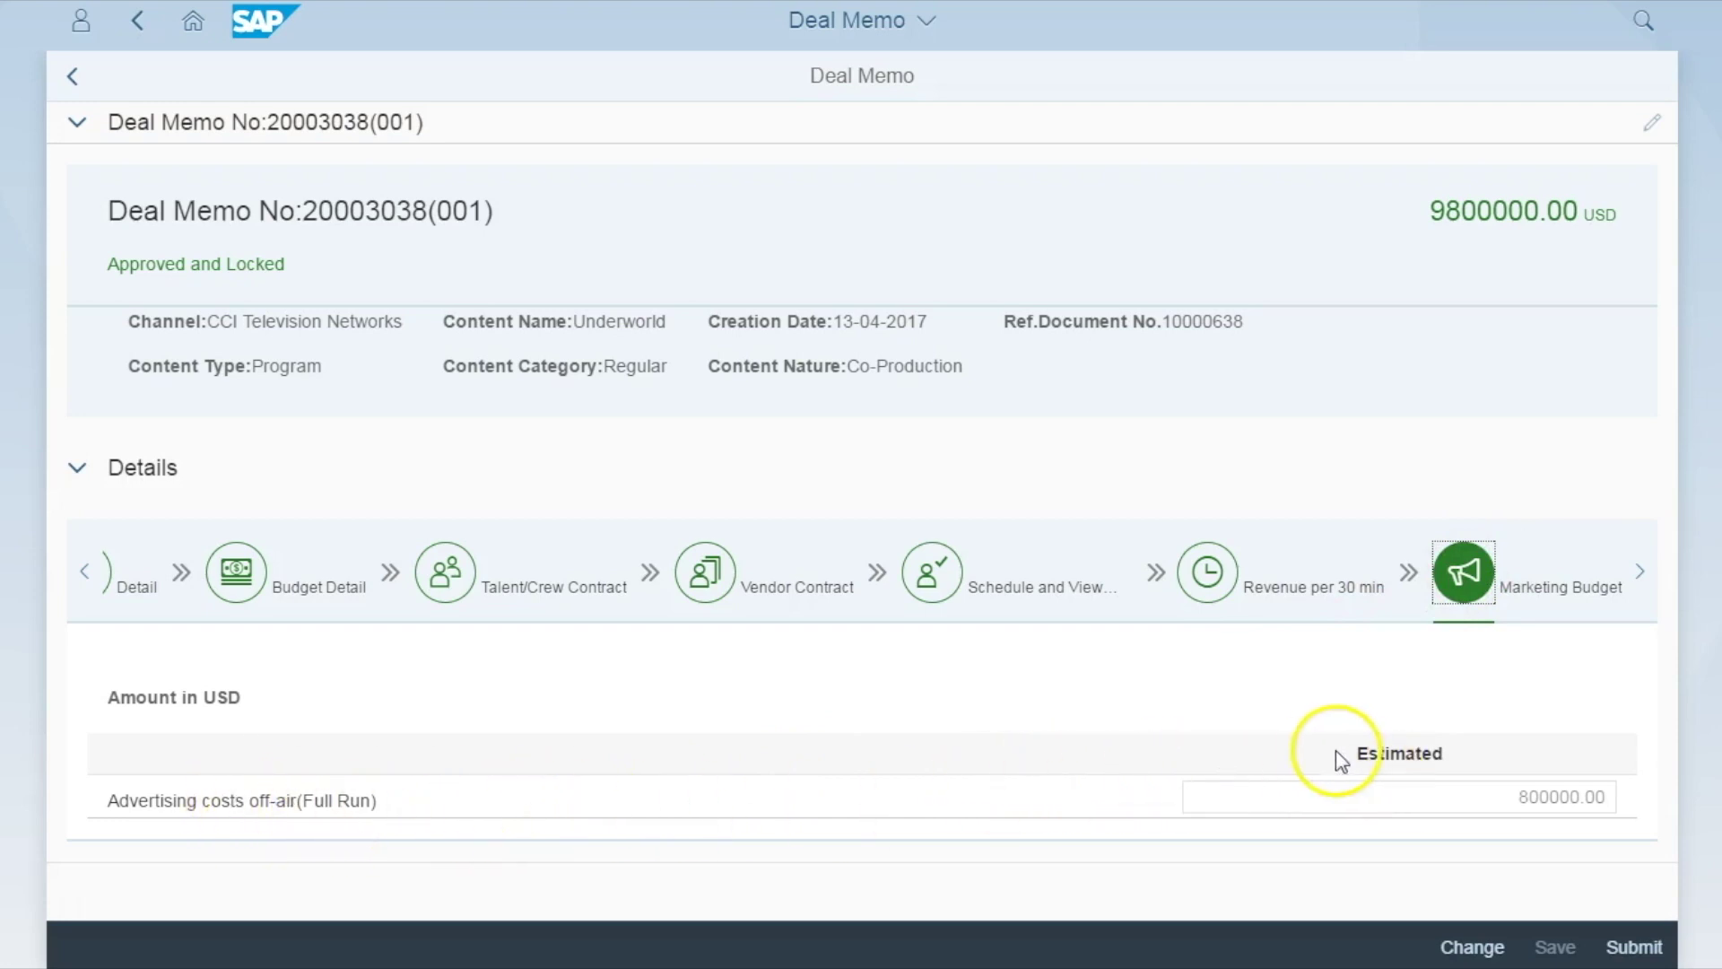
Review the deal memo's program P and L, covering both the per 30 minutes and per TRP figures
{"action": "left_click", "coordinate": [1641, 579]}
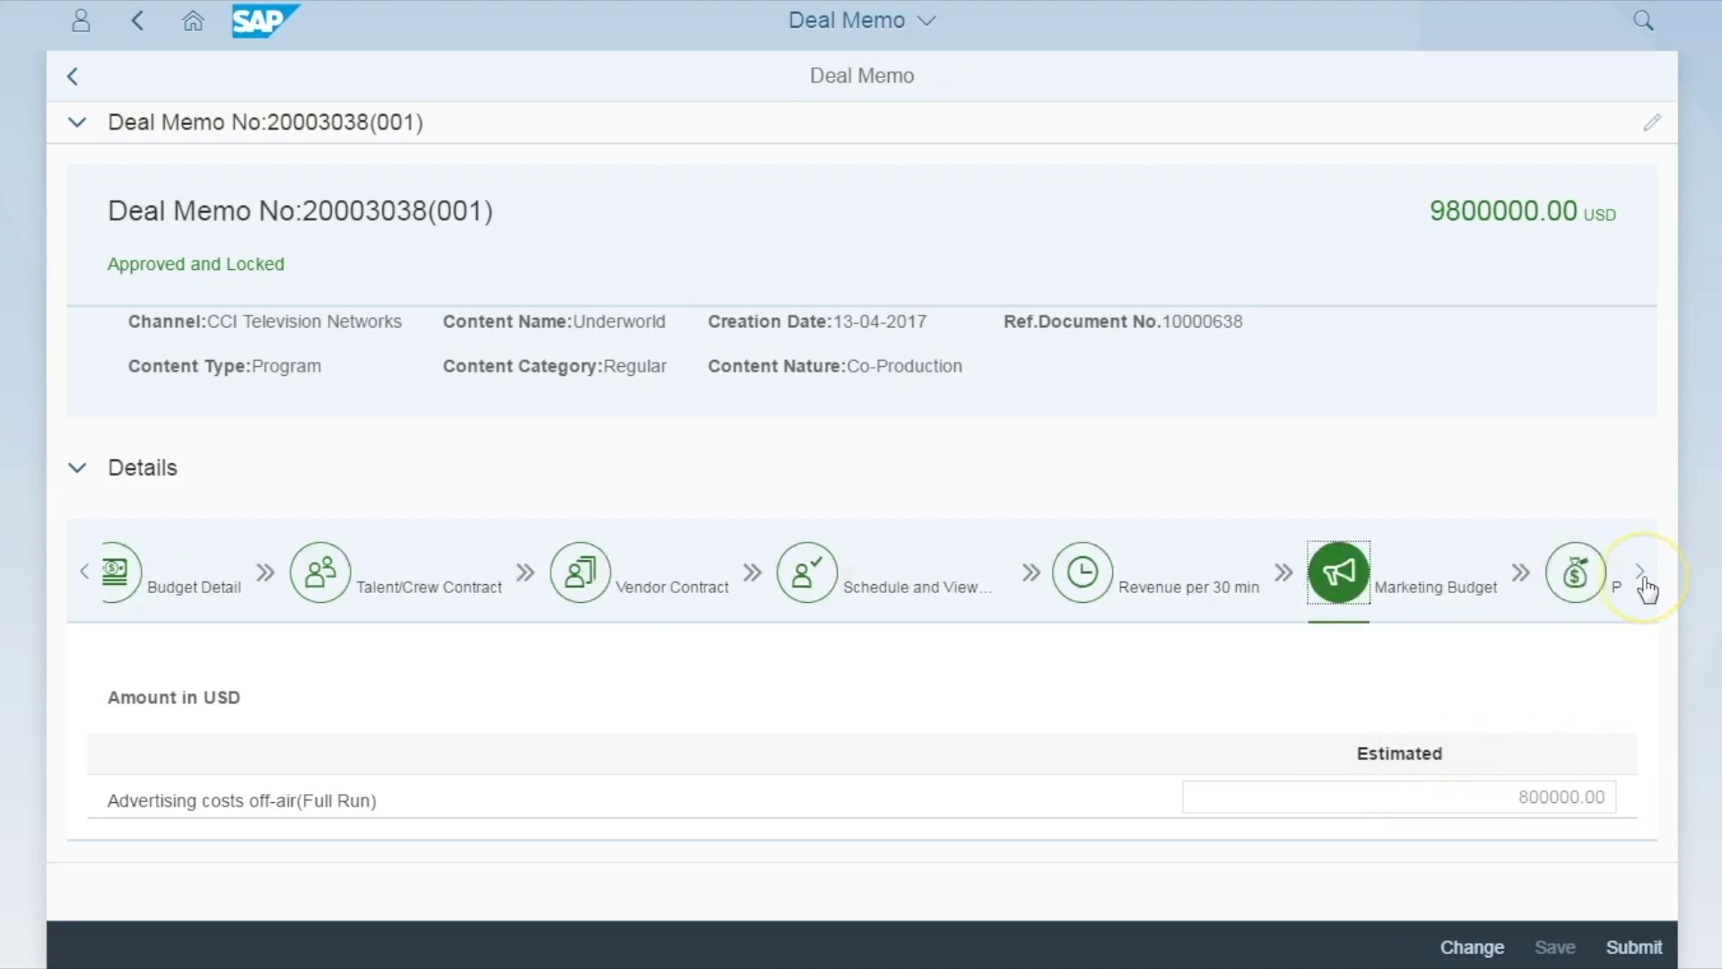
{"action": "left_click", "coordinate": [1641, 578]}
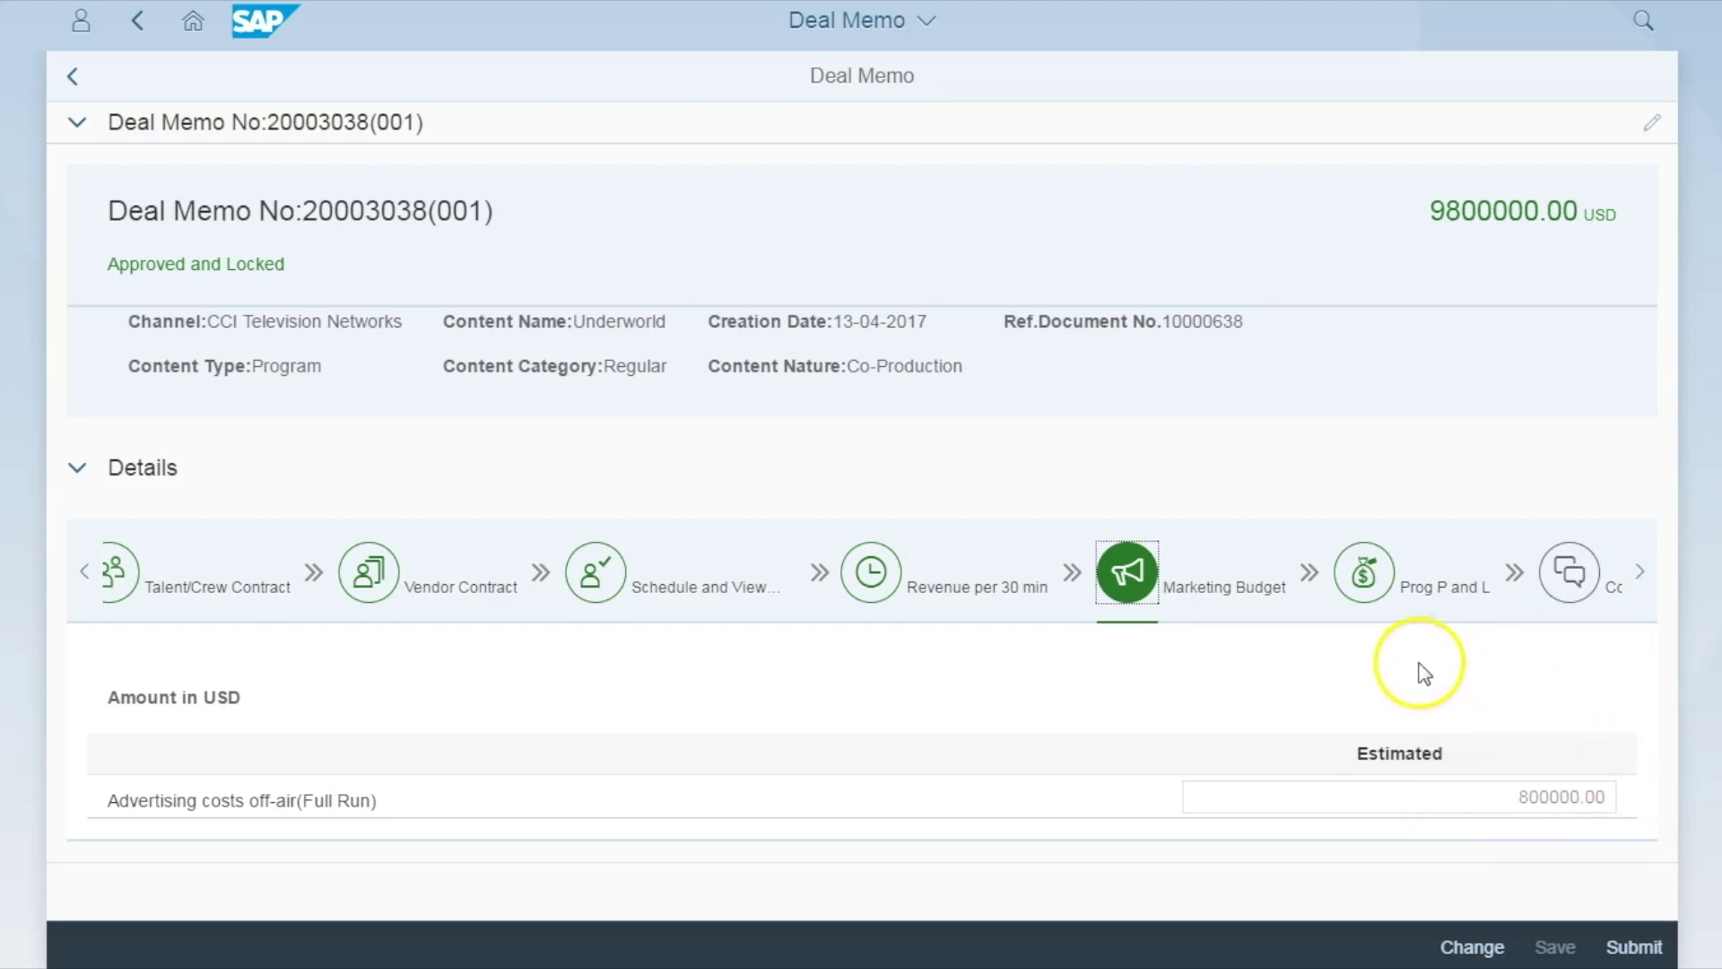
{"action": "left_click", "coordinate": [1386, 590]}
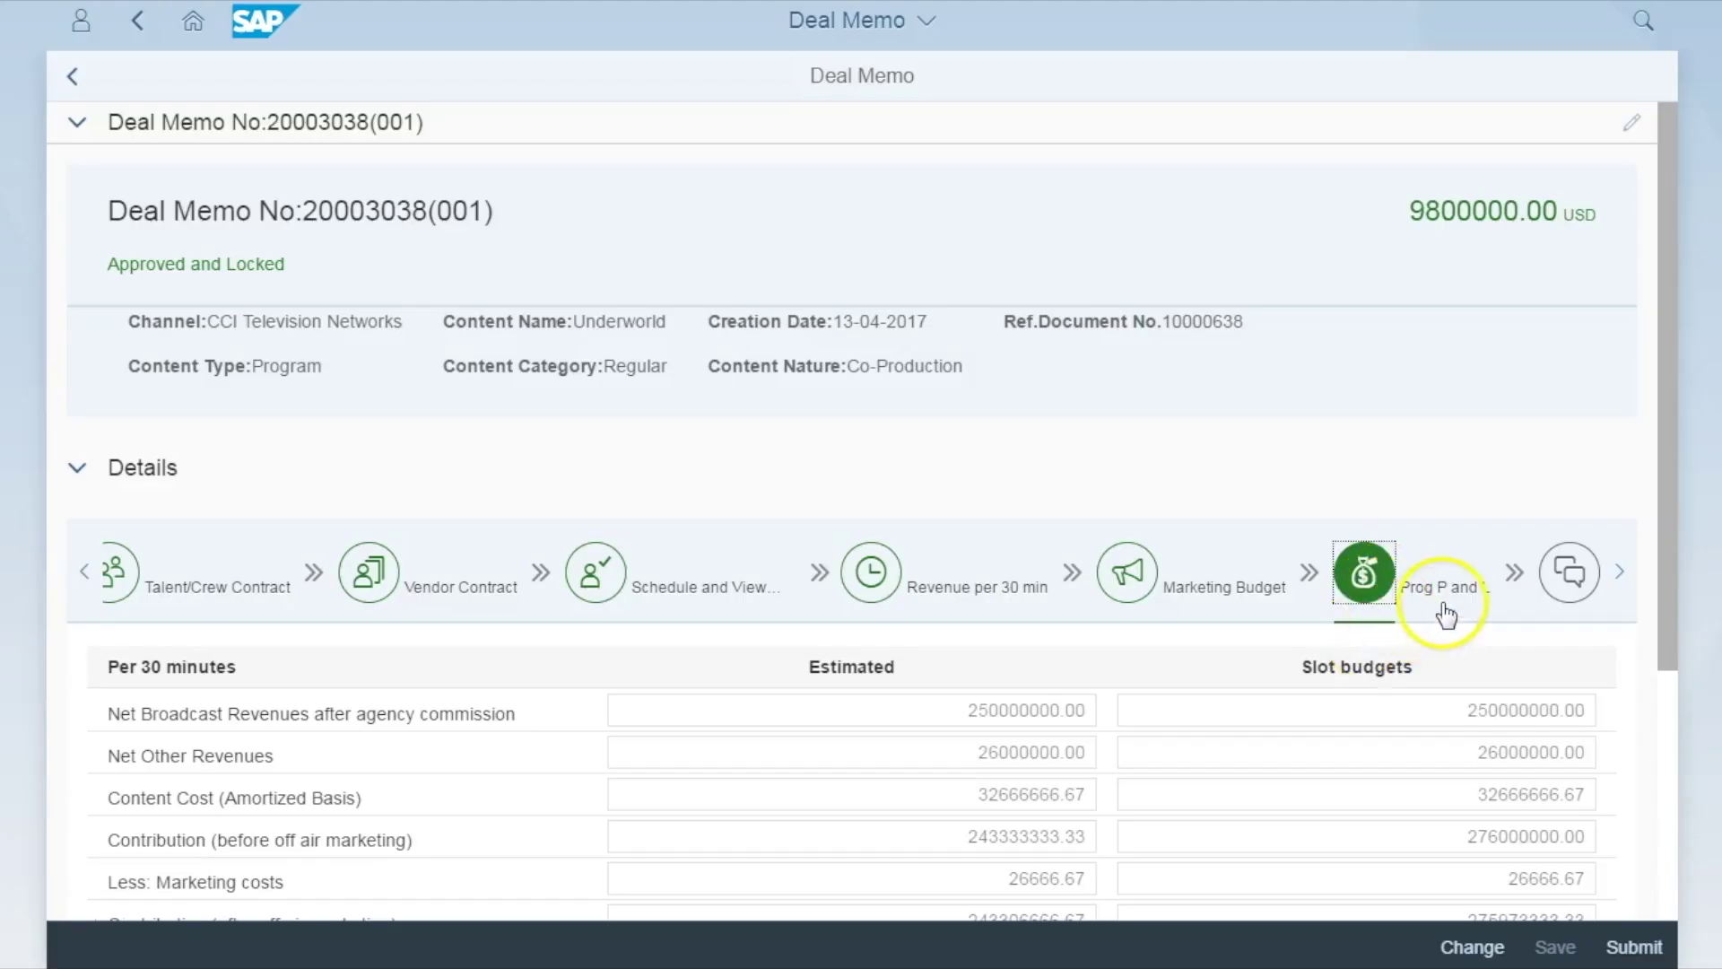
{"action": "scroll", "coordinate": [1445, 612], "scroll_direction": "down", "scroll_amount": 4}
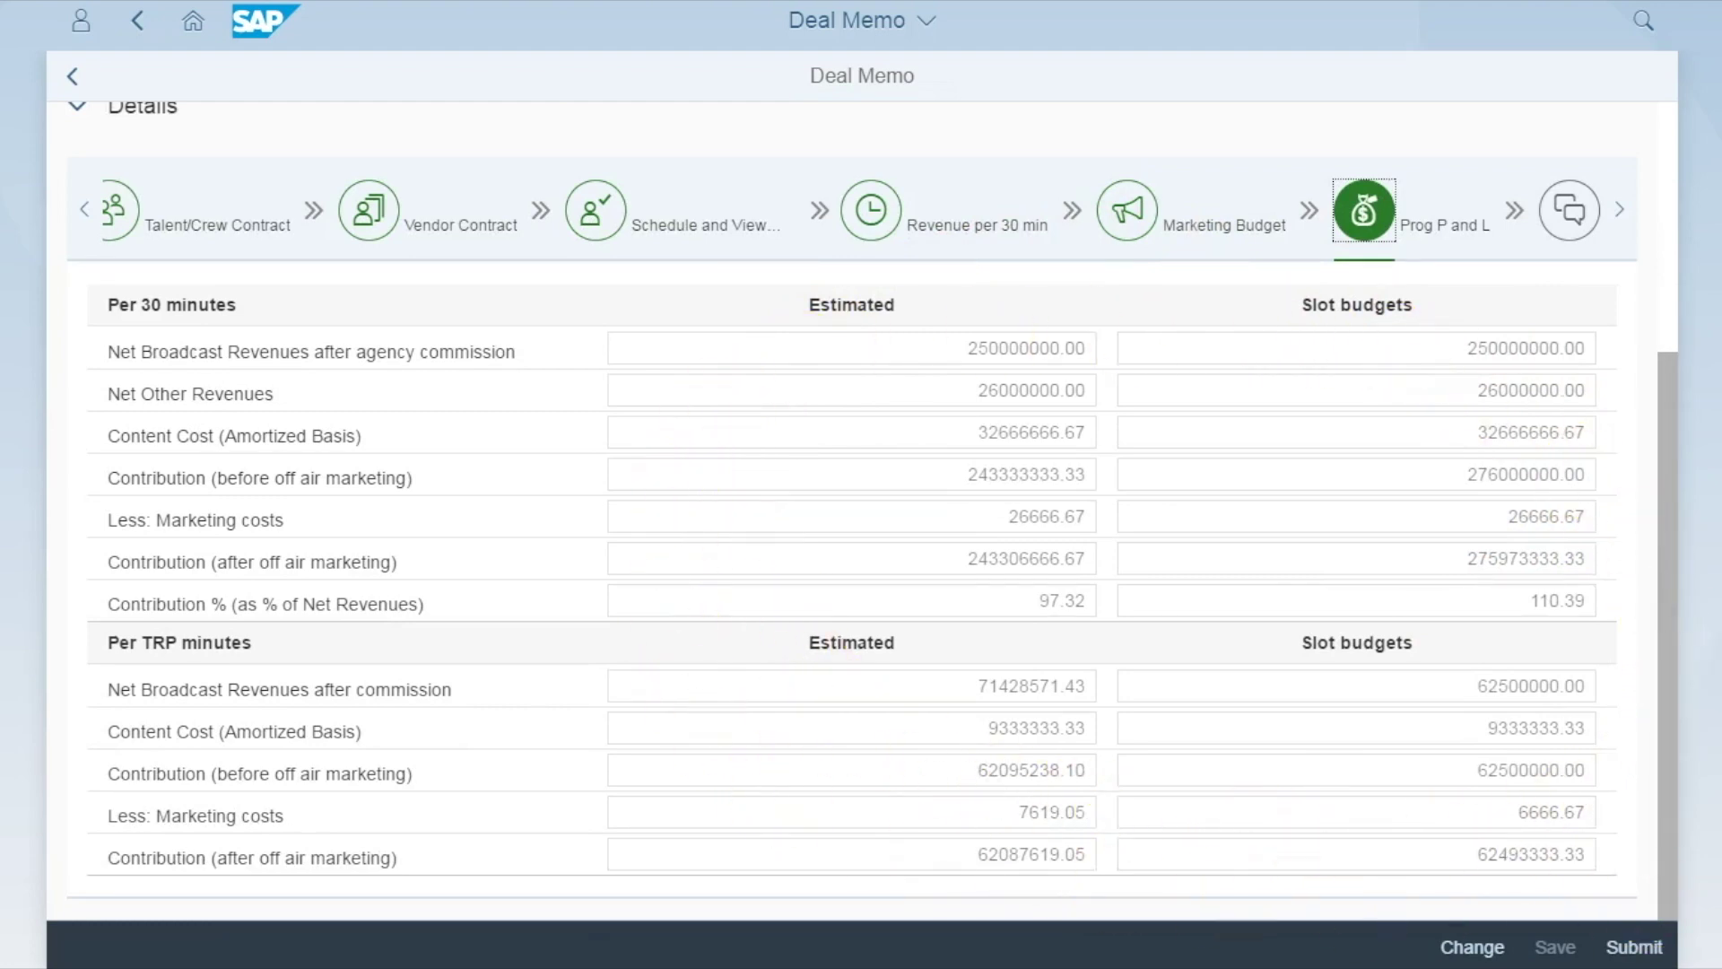
{"action": "scroll", "coordinate": [1672, 778], "scroll_direction": "up", "scroll_amount": 3}
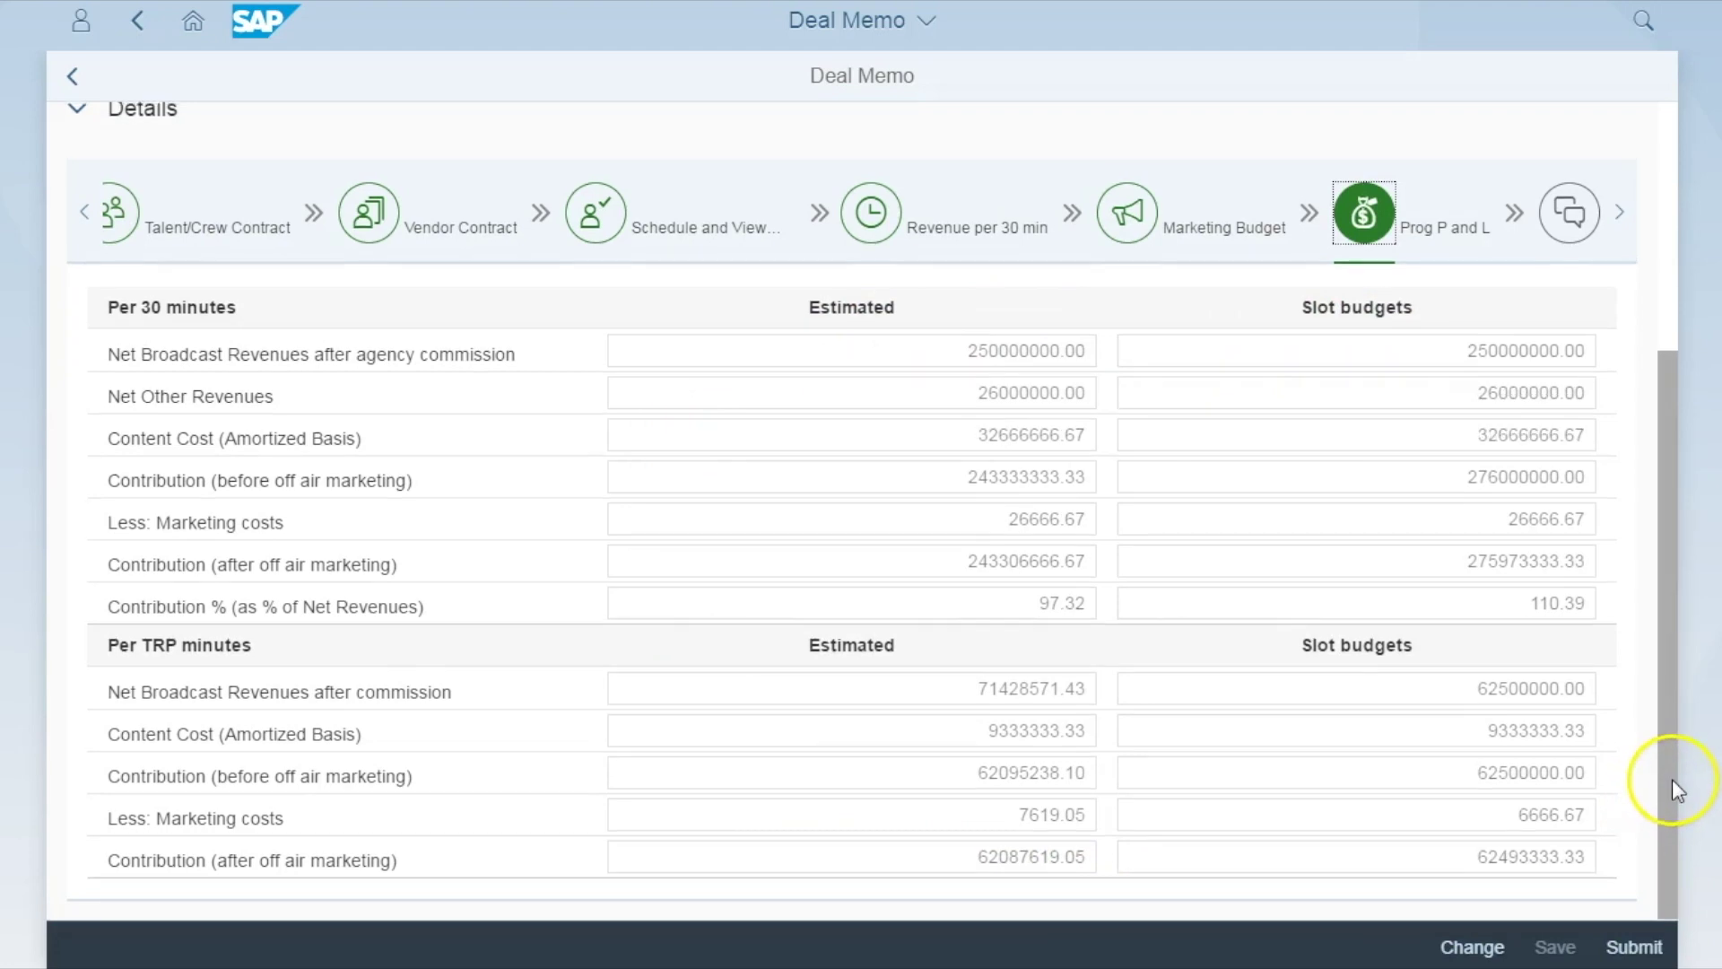
Examine the deal memo's release status, going through the approval timeline from the Initiator up to the CEO
{"action": "left_click", "coordinate": [1619, 417]}
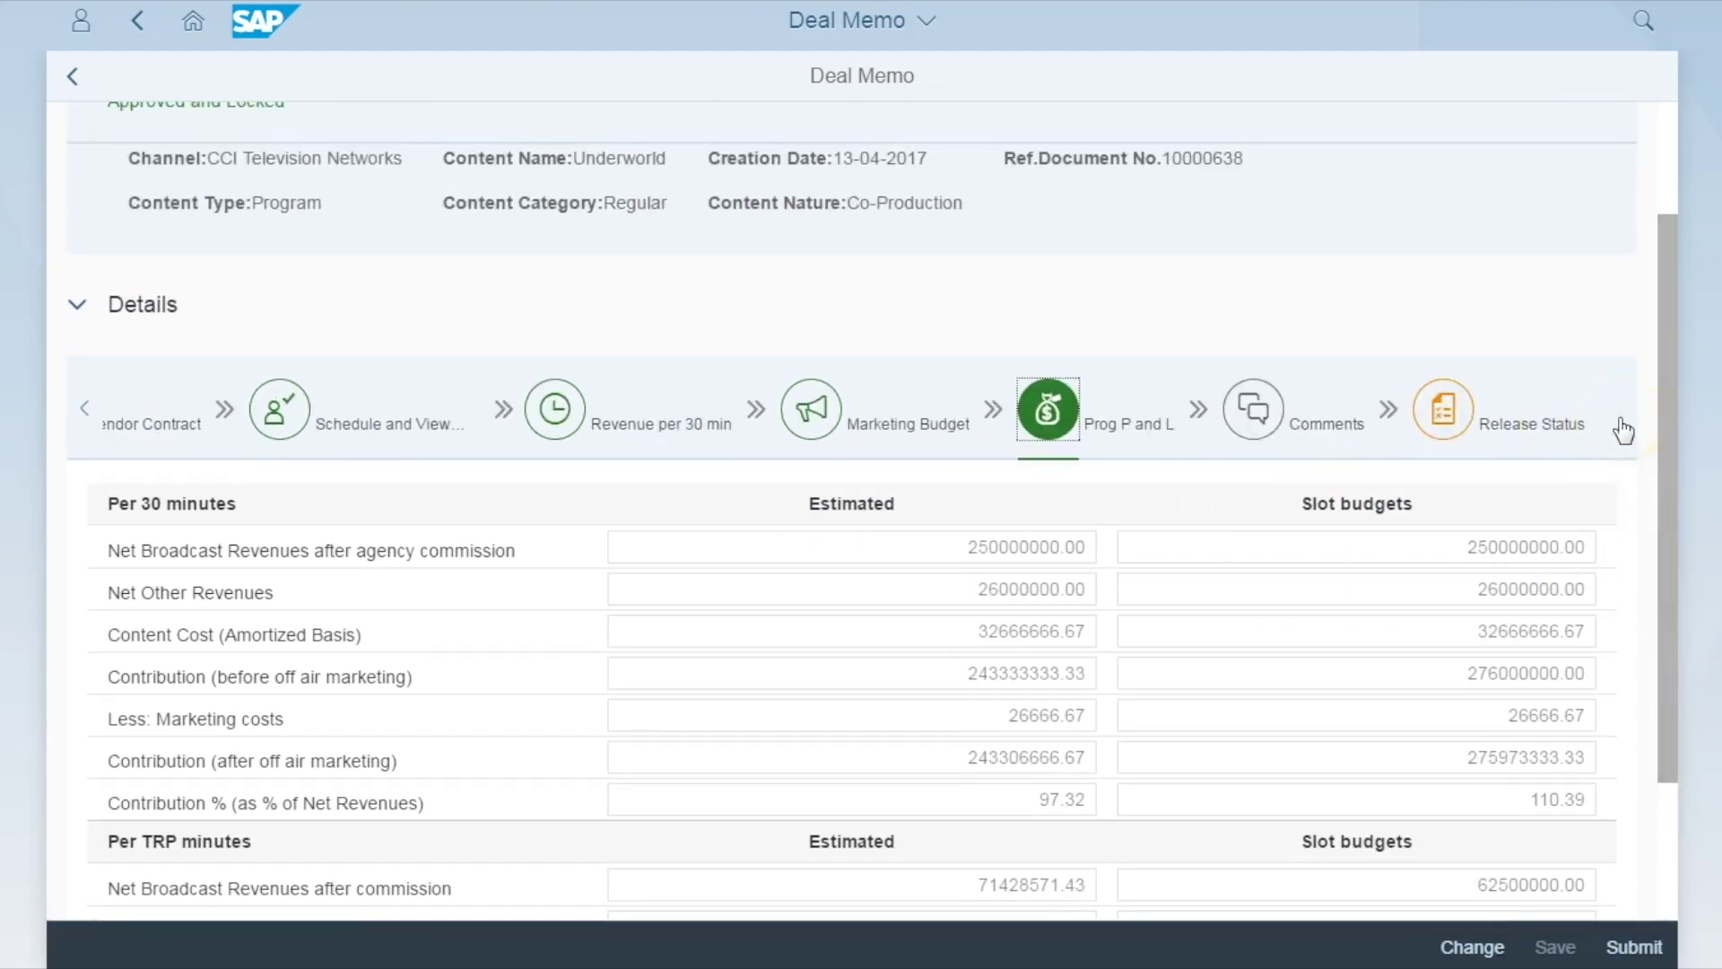
{"action": "left_click", "coordinate": [1428, 426]}
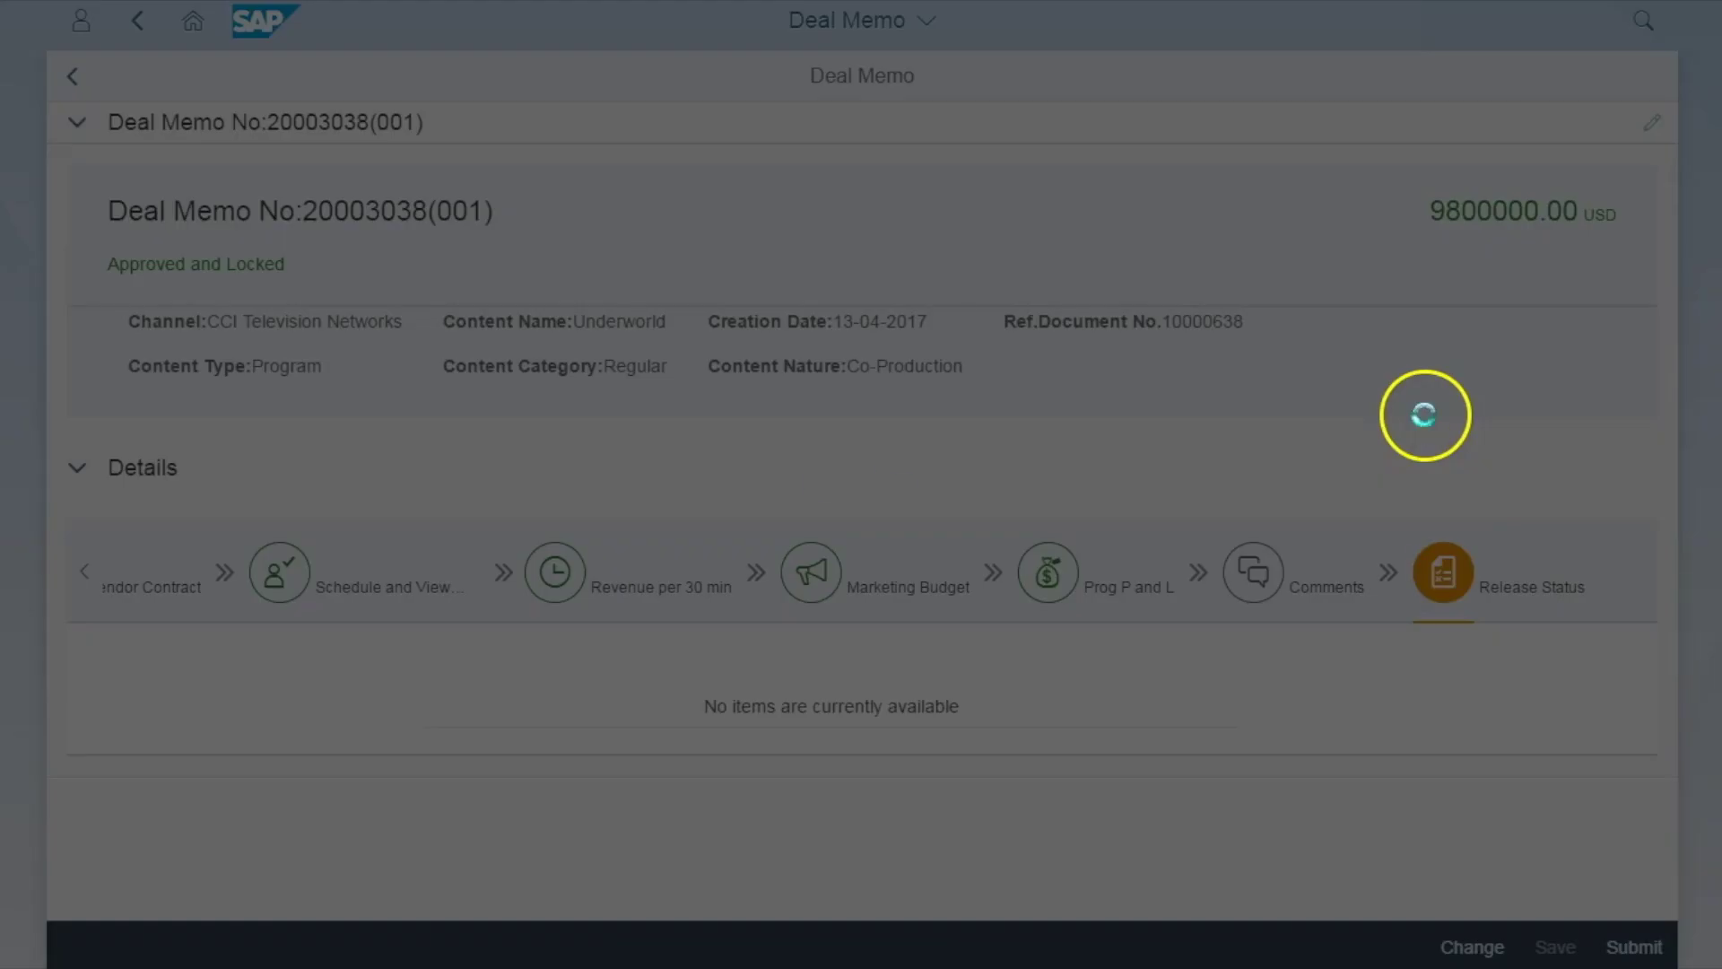
{"action": "scroll", "coordinate": [819, 707], "scroll_direction": "down", "scroll_amount": 5}
{"action": "scroll", "coordinate": [843, 698], "scroll_direction": "down", "scroll_amount": 3}
{"action": "left_click", "coordinate": [859, 827]}
{"action": "scroll", "coordinate": [862, 816], "scroll_direction": "down", "scroll_amount": 4}
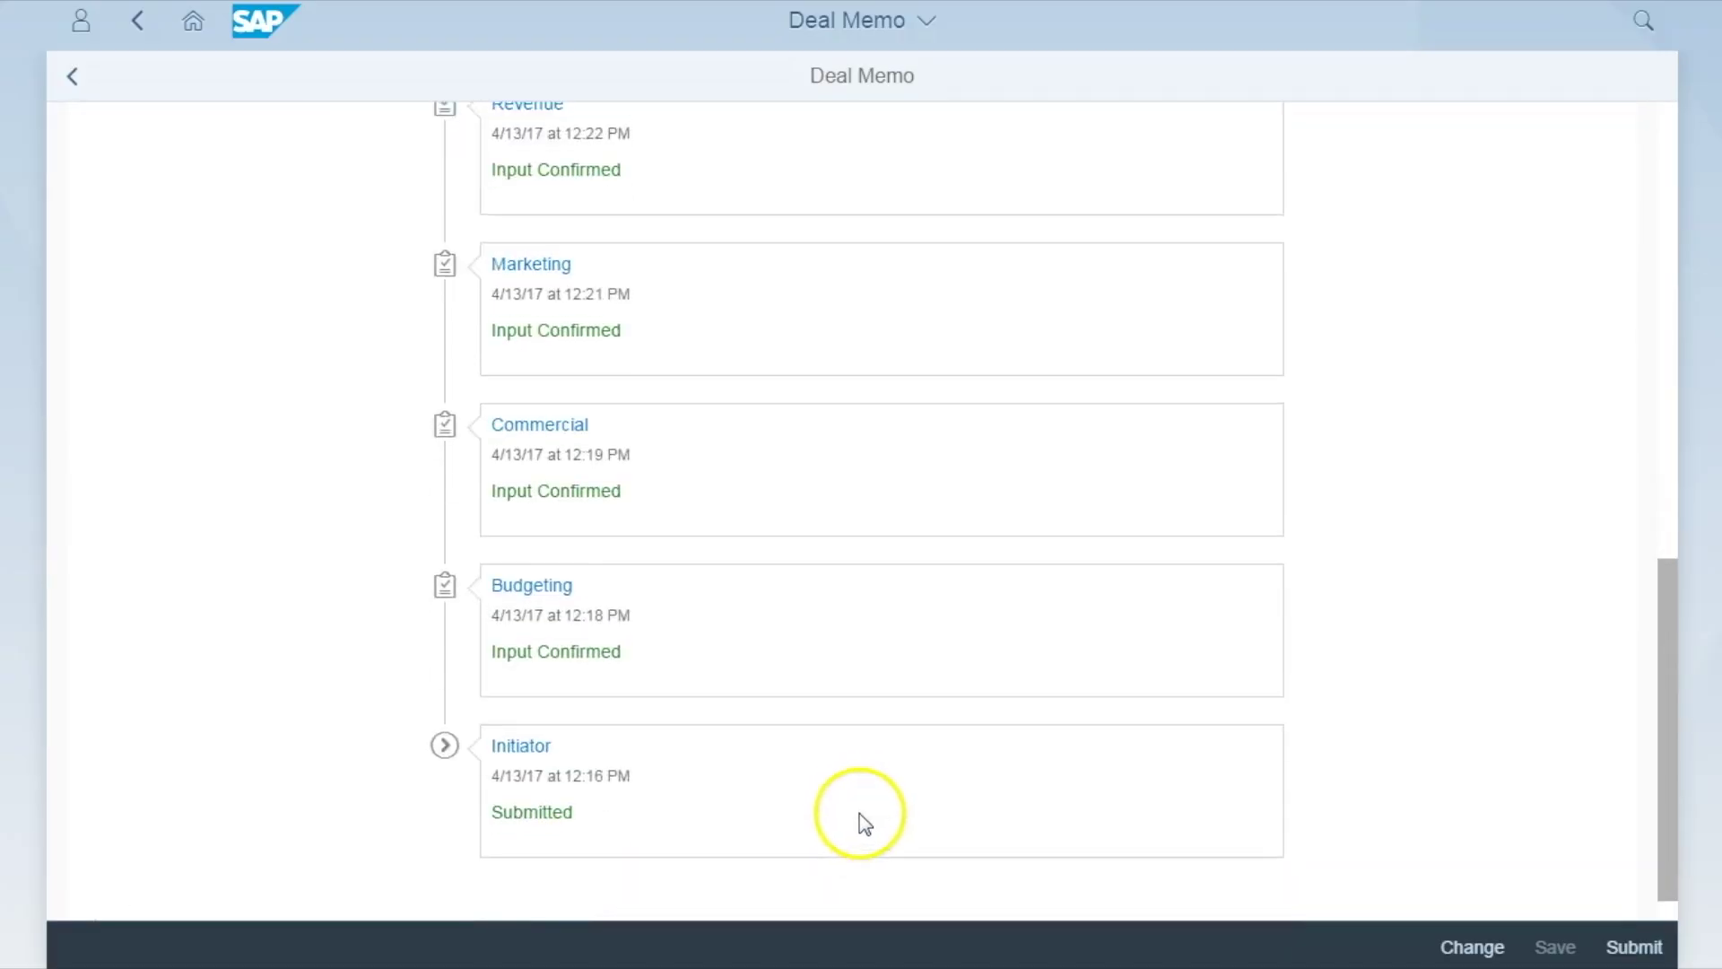
{"action": "scroll", "coordinate": [654, 661], "scroll_direction": "up", "scroll_amount": 4}
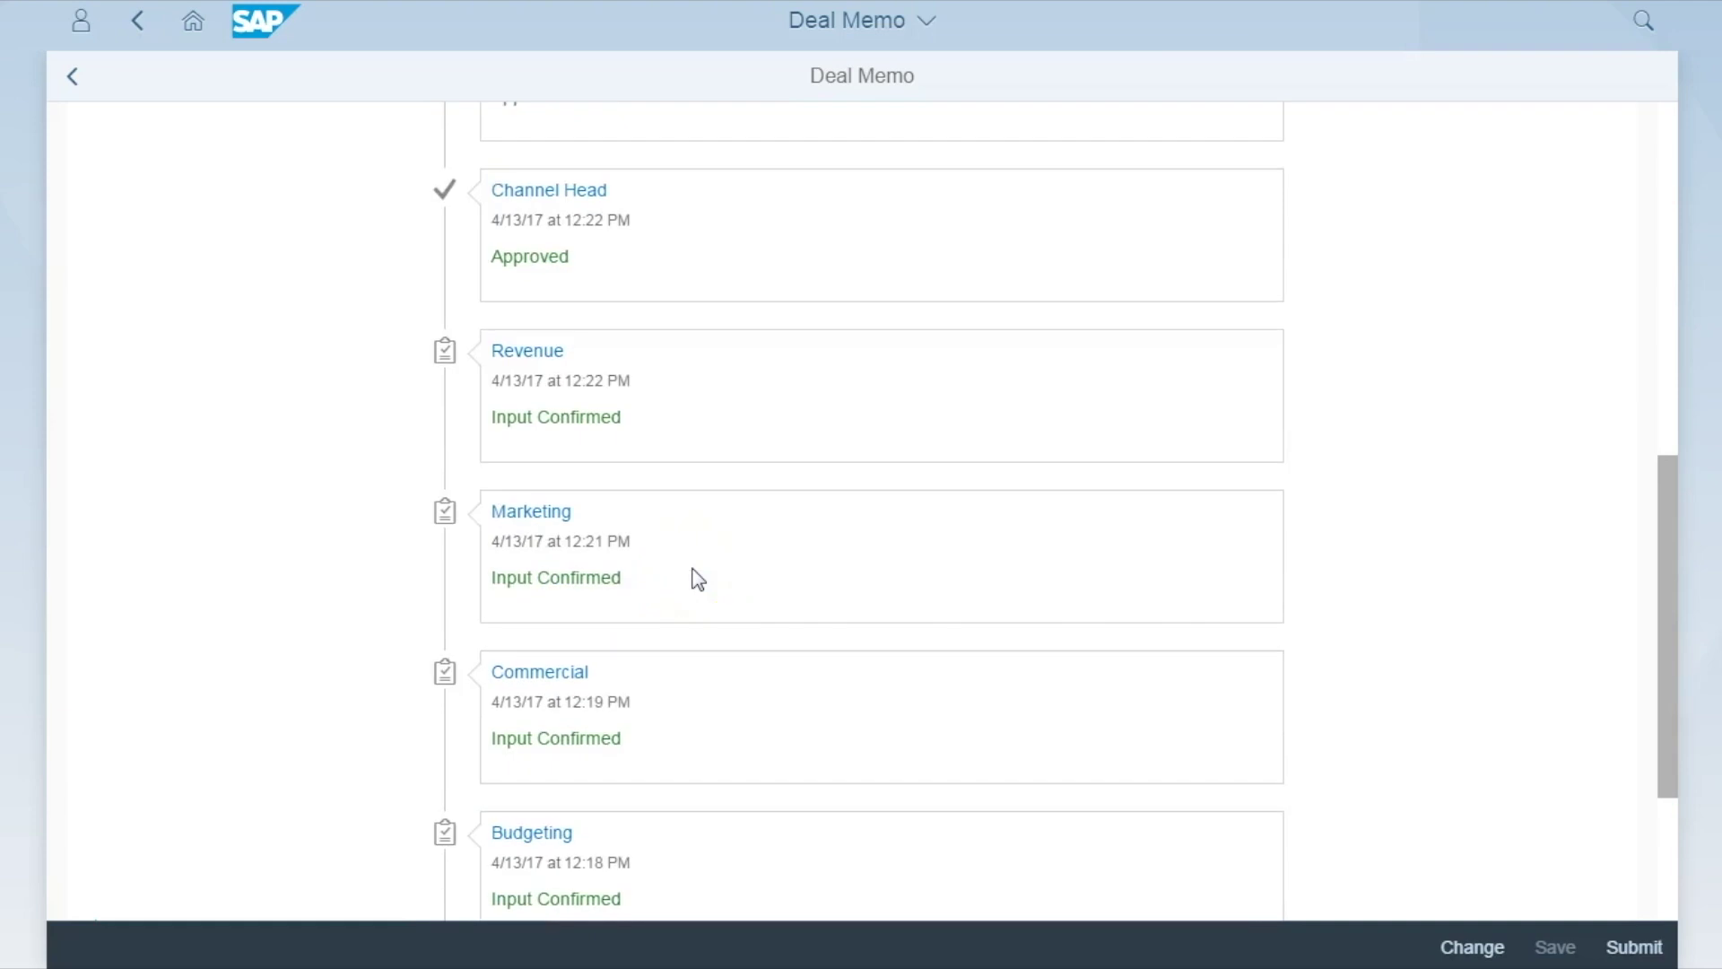
{"action": "scroll", "coordinate": [699, 579], "scroll_direction": "up", "scroll_amount": 5}
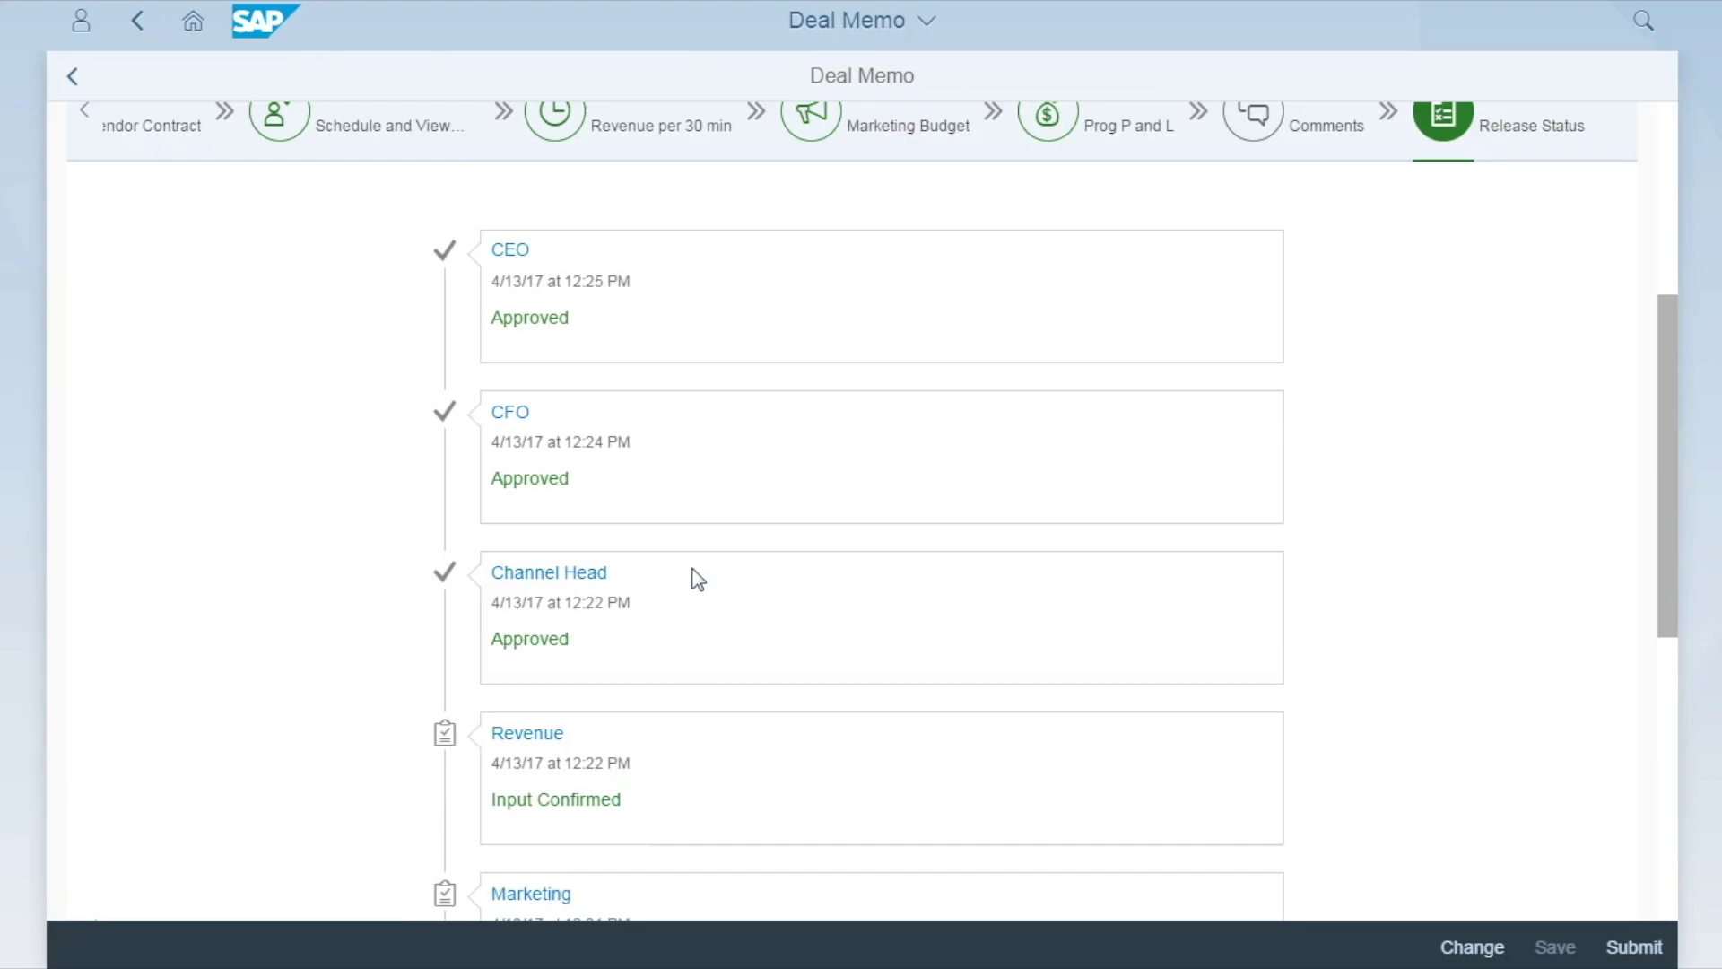
{"action": "scroll", "coordinate": [698, 579], "scroll_direction": "up", "scroll_amount": 5}
Return from the release status to the earlier sections of the deal memo
{"action": "left_click", "coordinate": [101, 576]}
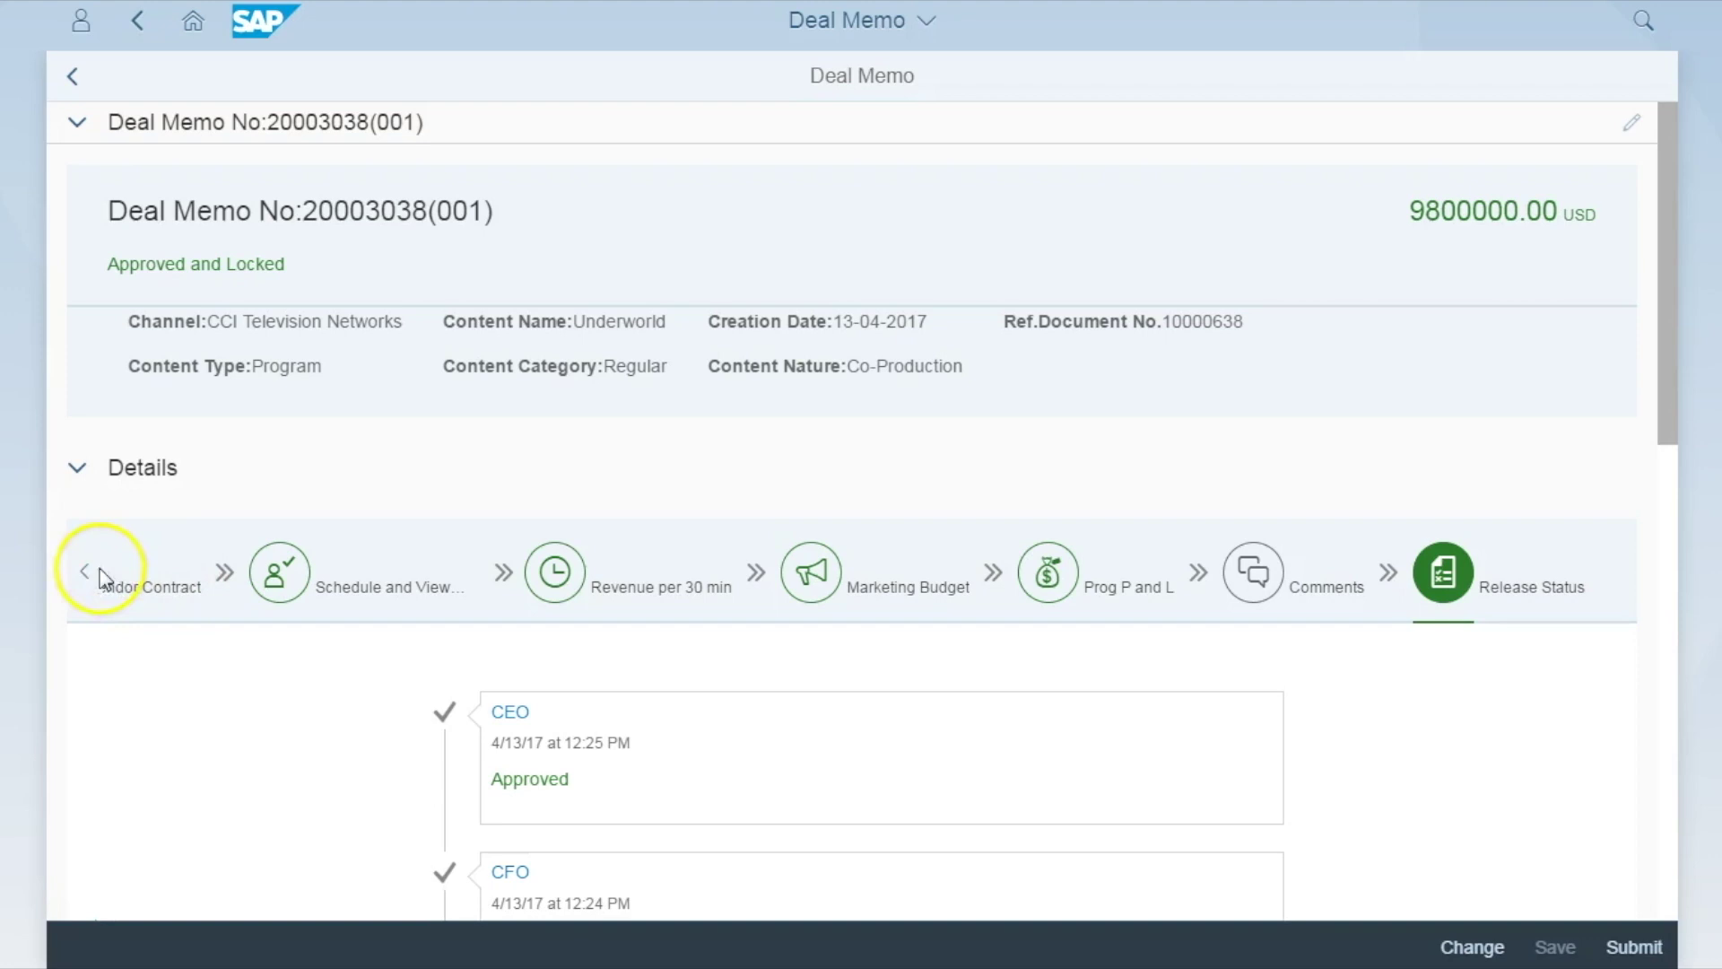
{"action": "left_click", "coordinate": [83, 574]}
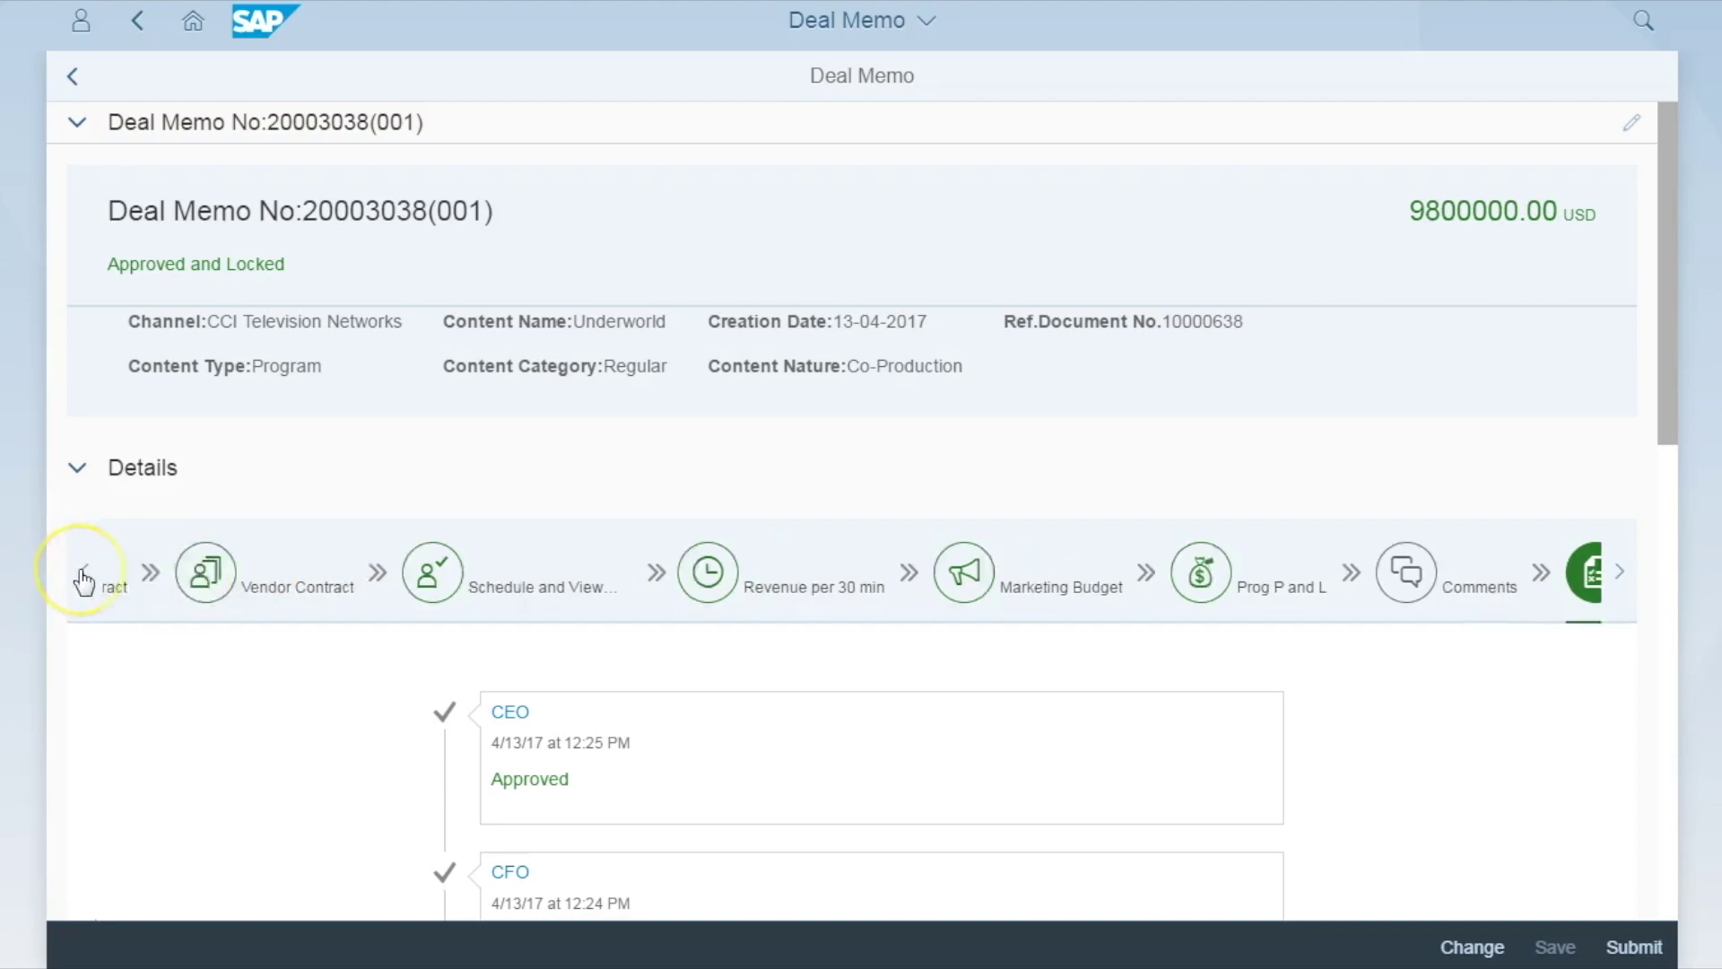
{"action": "left_click", "coordinate": [82, 572]}
{"action": "left_click", "coordinate": [137, 579]}
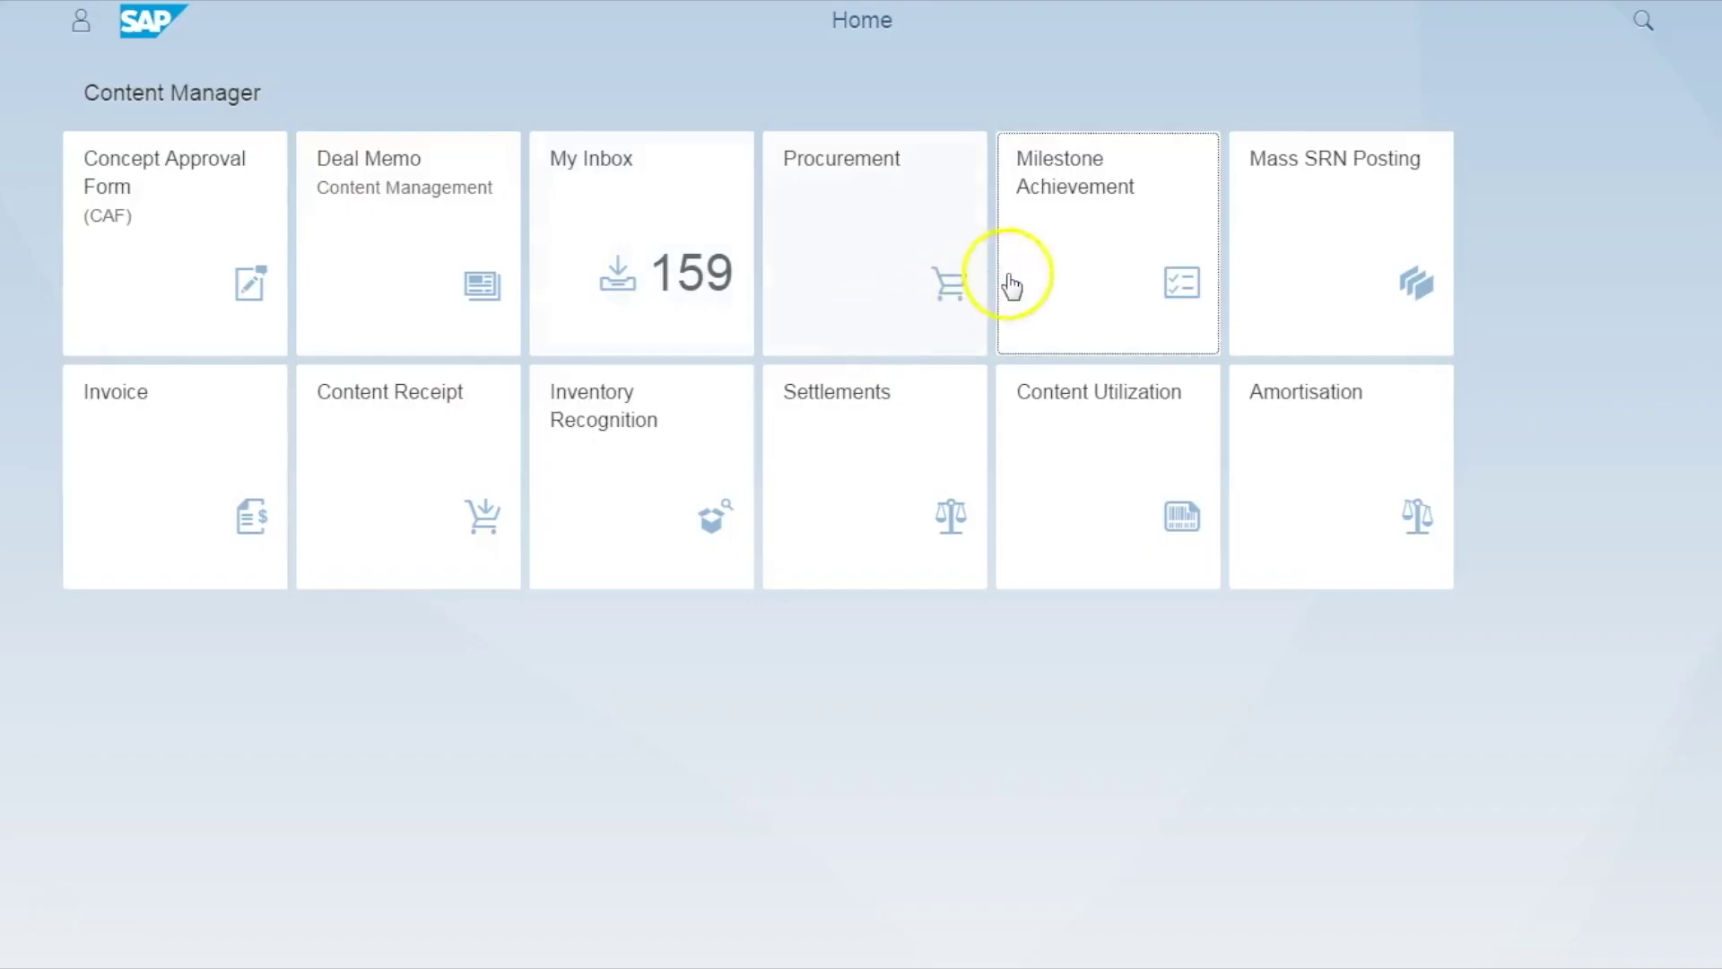
Record and save the vendor's Advance milestone achievement for Underworld episodes 00001 to 00005 with the milestone date 03-05-2017
{"action": "left_click", "coordinate": [1066, 293]}
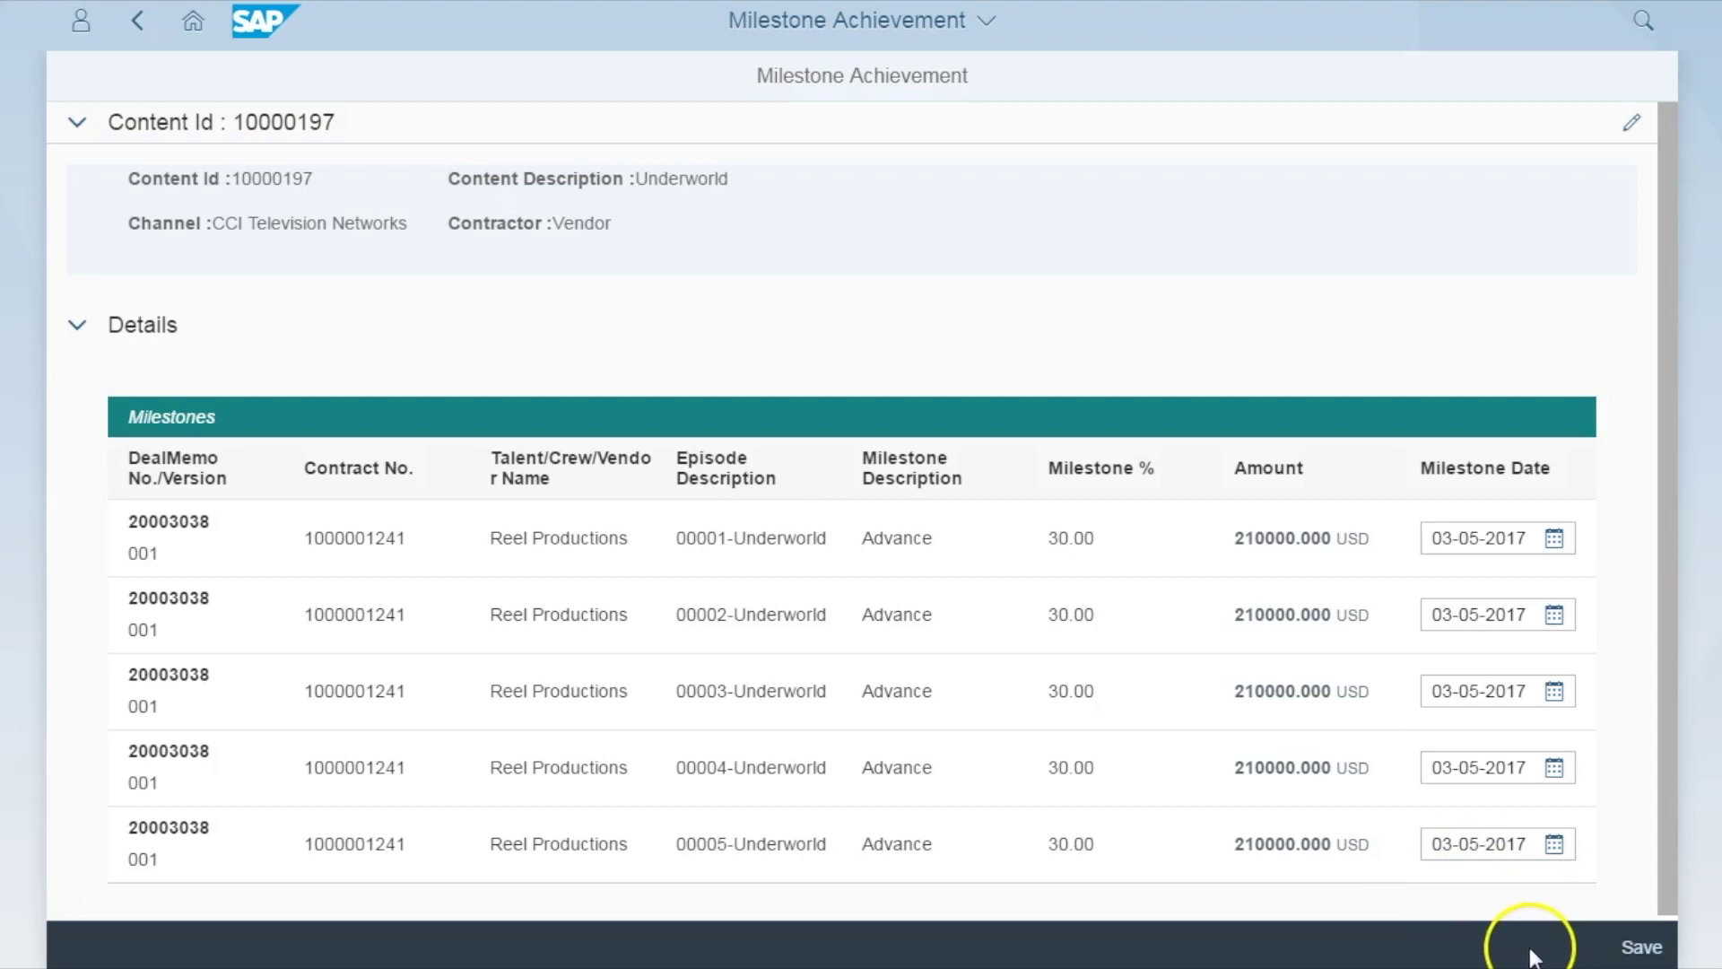
{"action": "left_click", "coordinate": [1639, 947]}
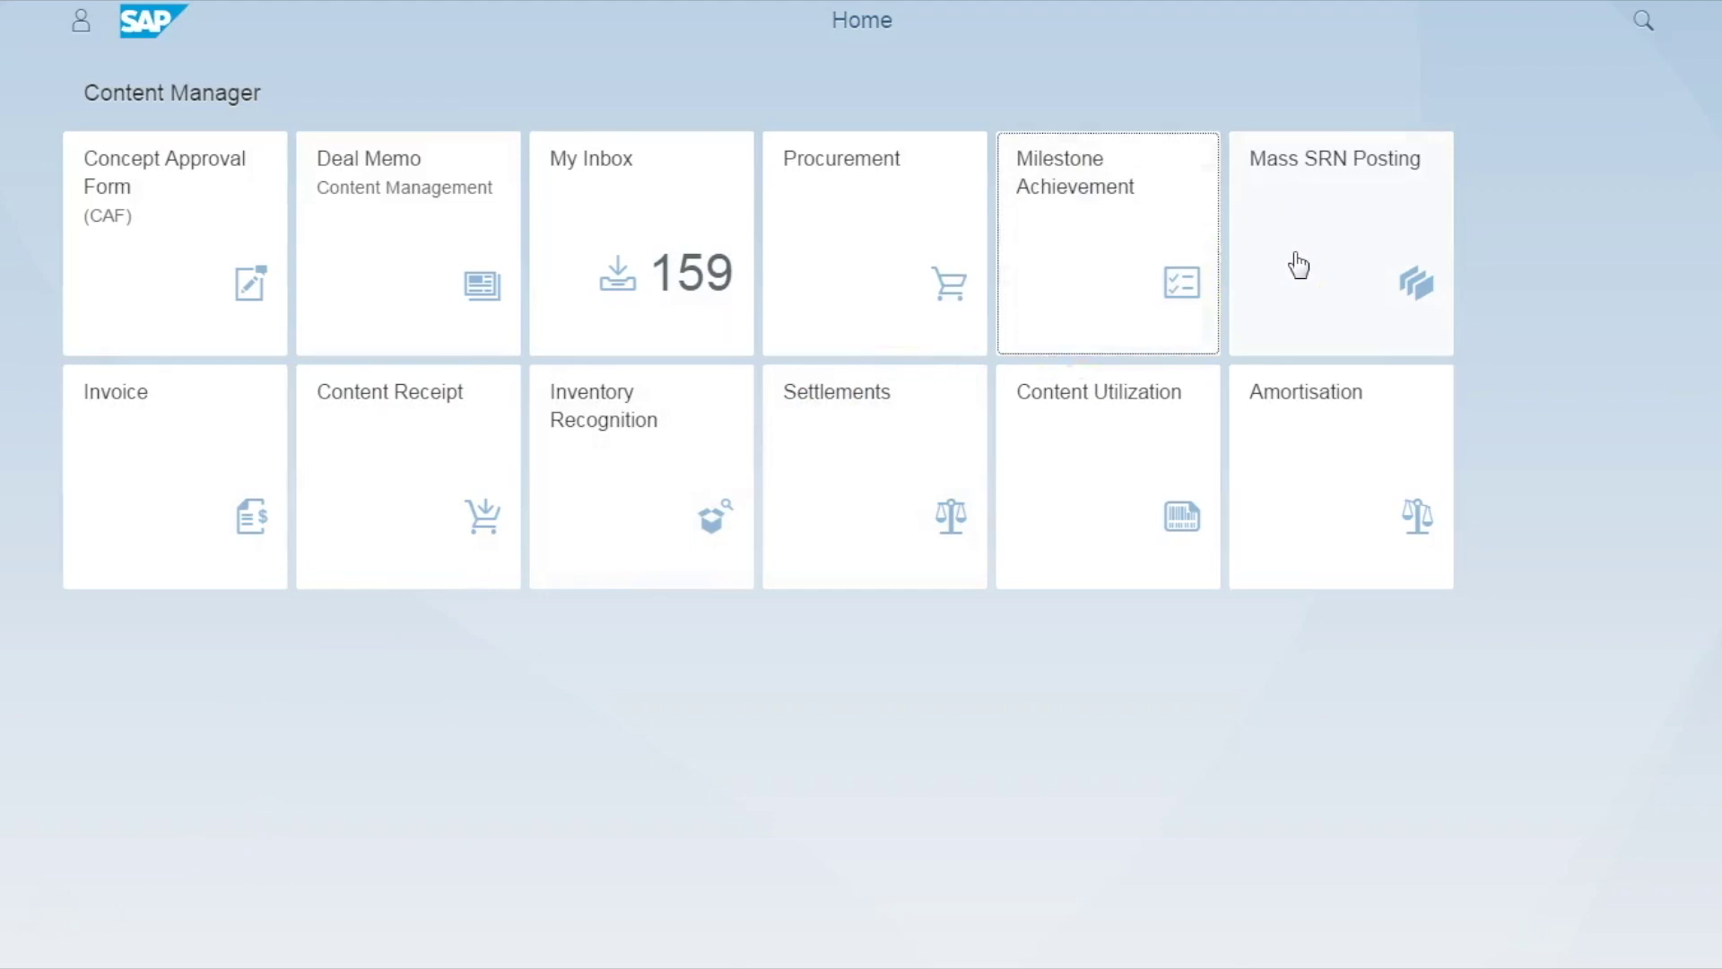
Post the mass SRN for the vendor's Advance milestones on Underworld episodes 00001 to 00005, dated 03-05-2017
{"action": "left_click", "coordinate": [1310, 285]}
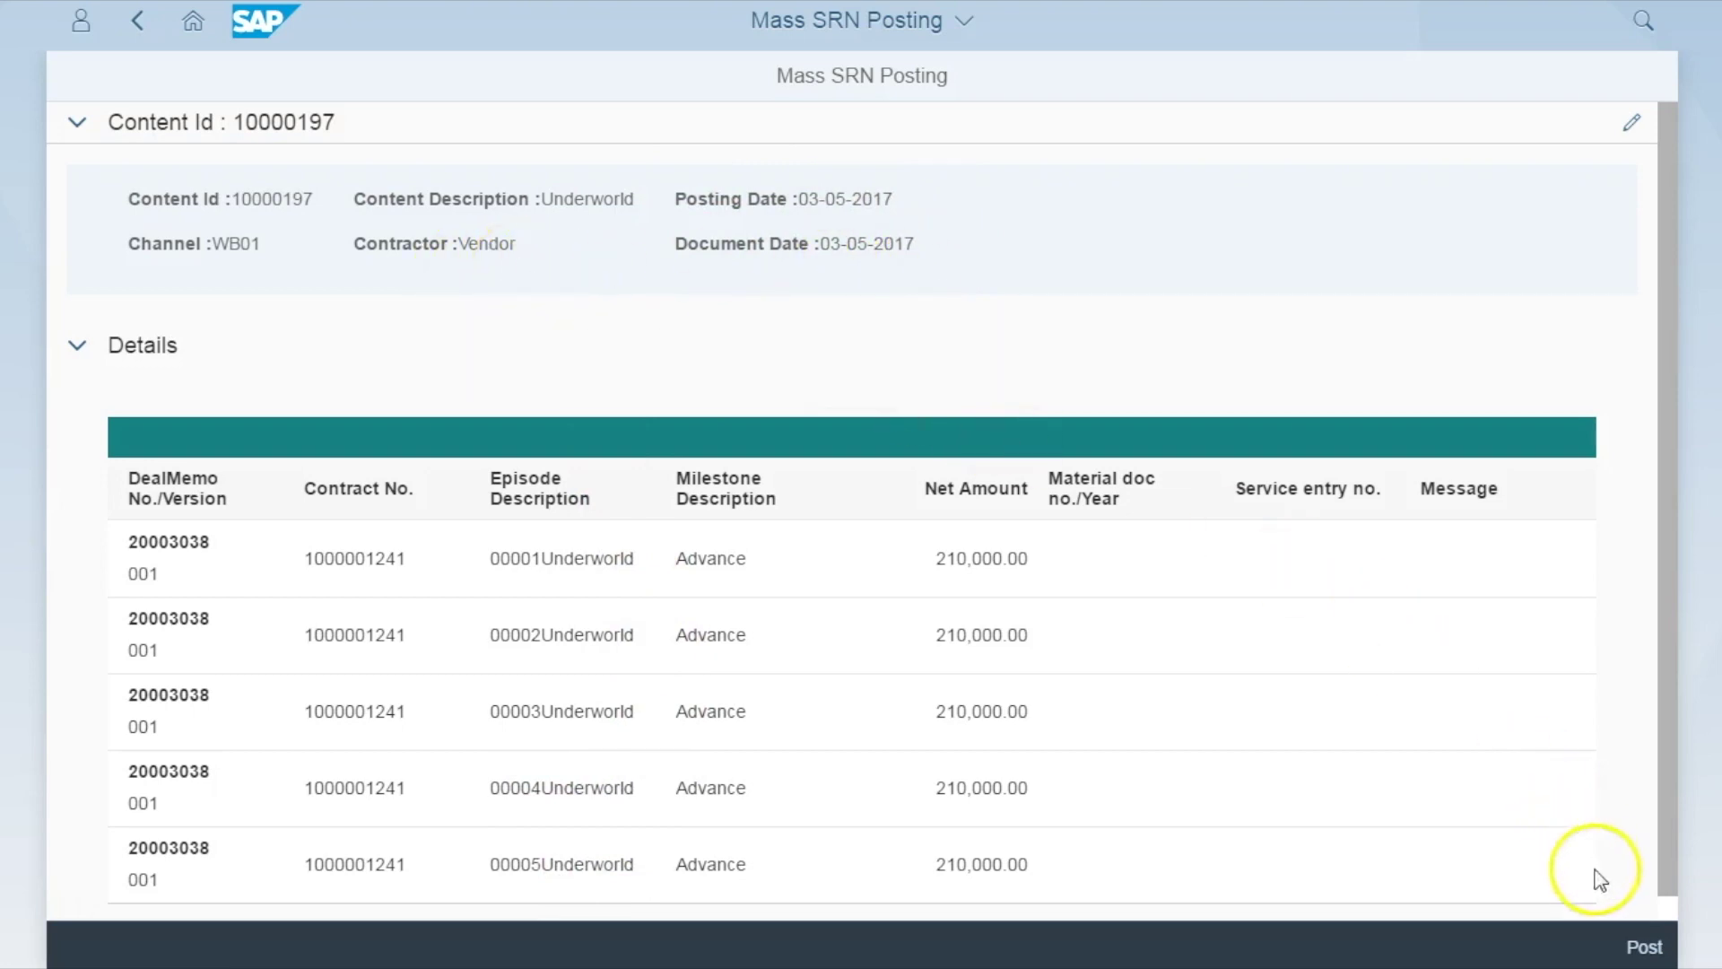
{"action": "left_click", "coordinate": [1637, 948]}
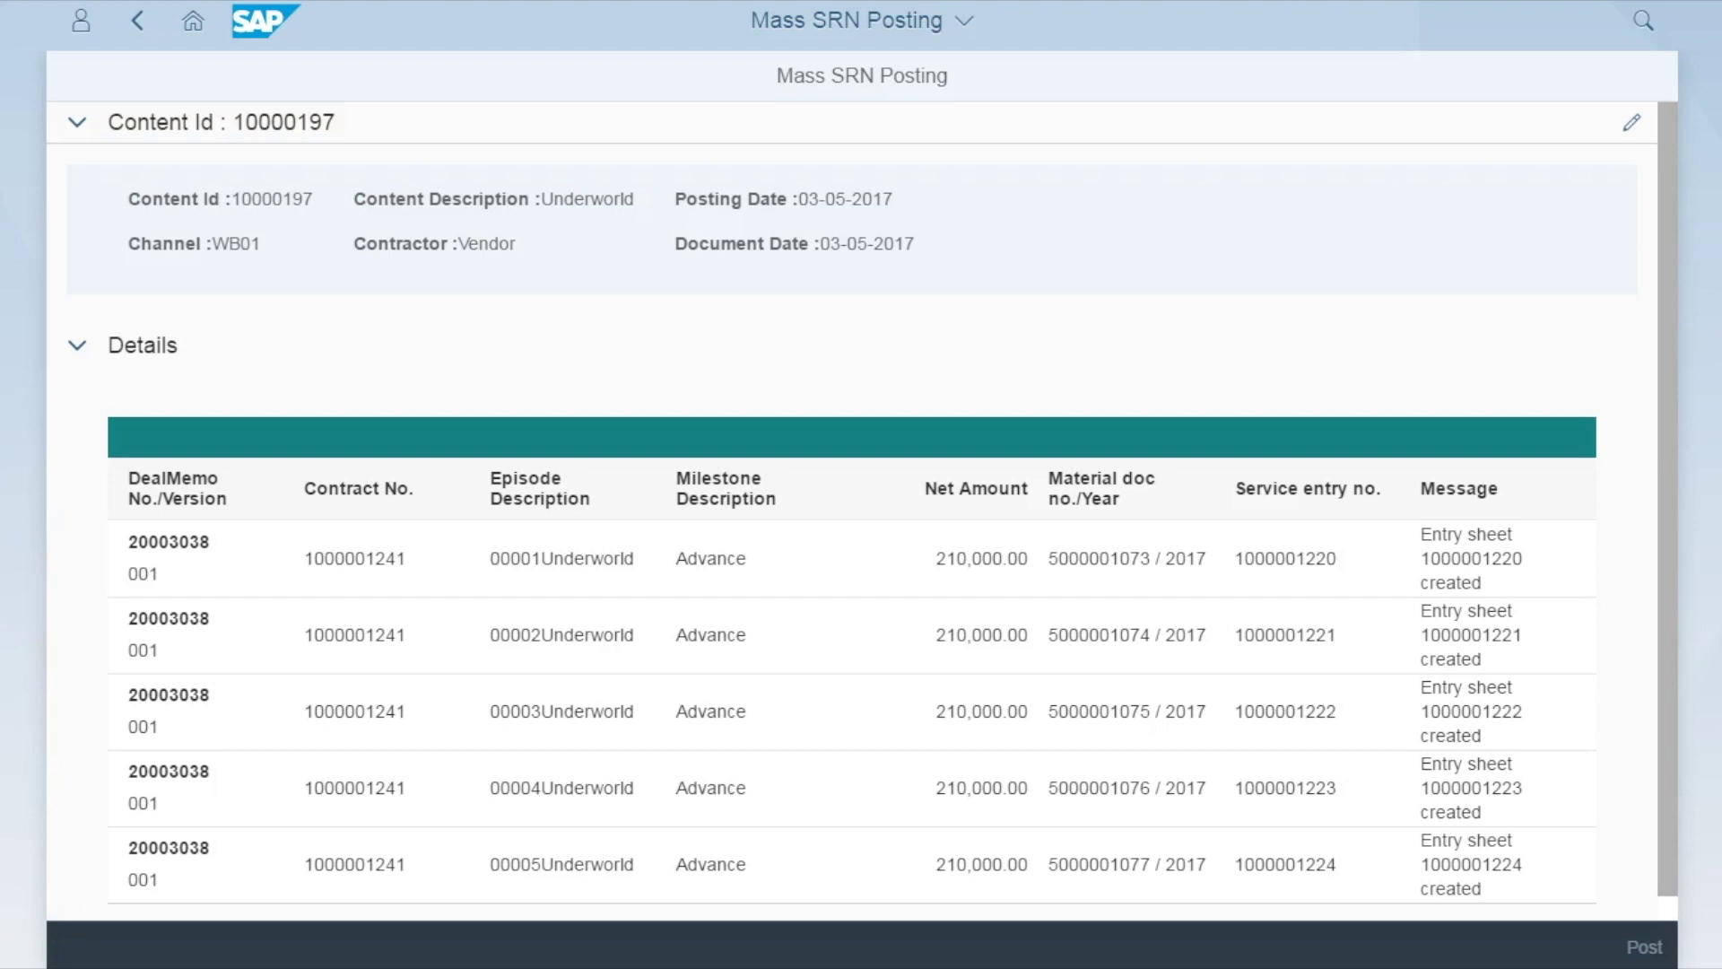
Switch to SAP GUI, try to post the parked miscellaneous expense G/L document, and read the system message's diagnosis
{"action": "left_click", "coordinate": [54, 904]}
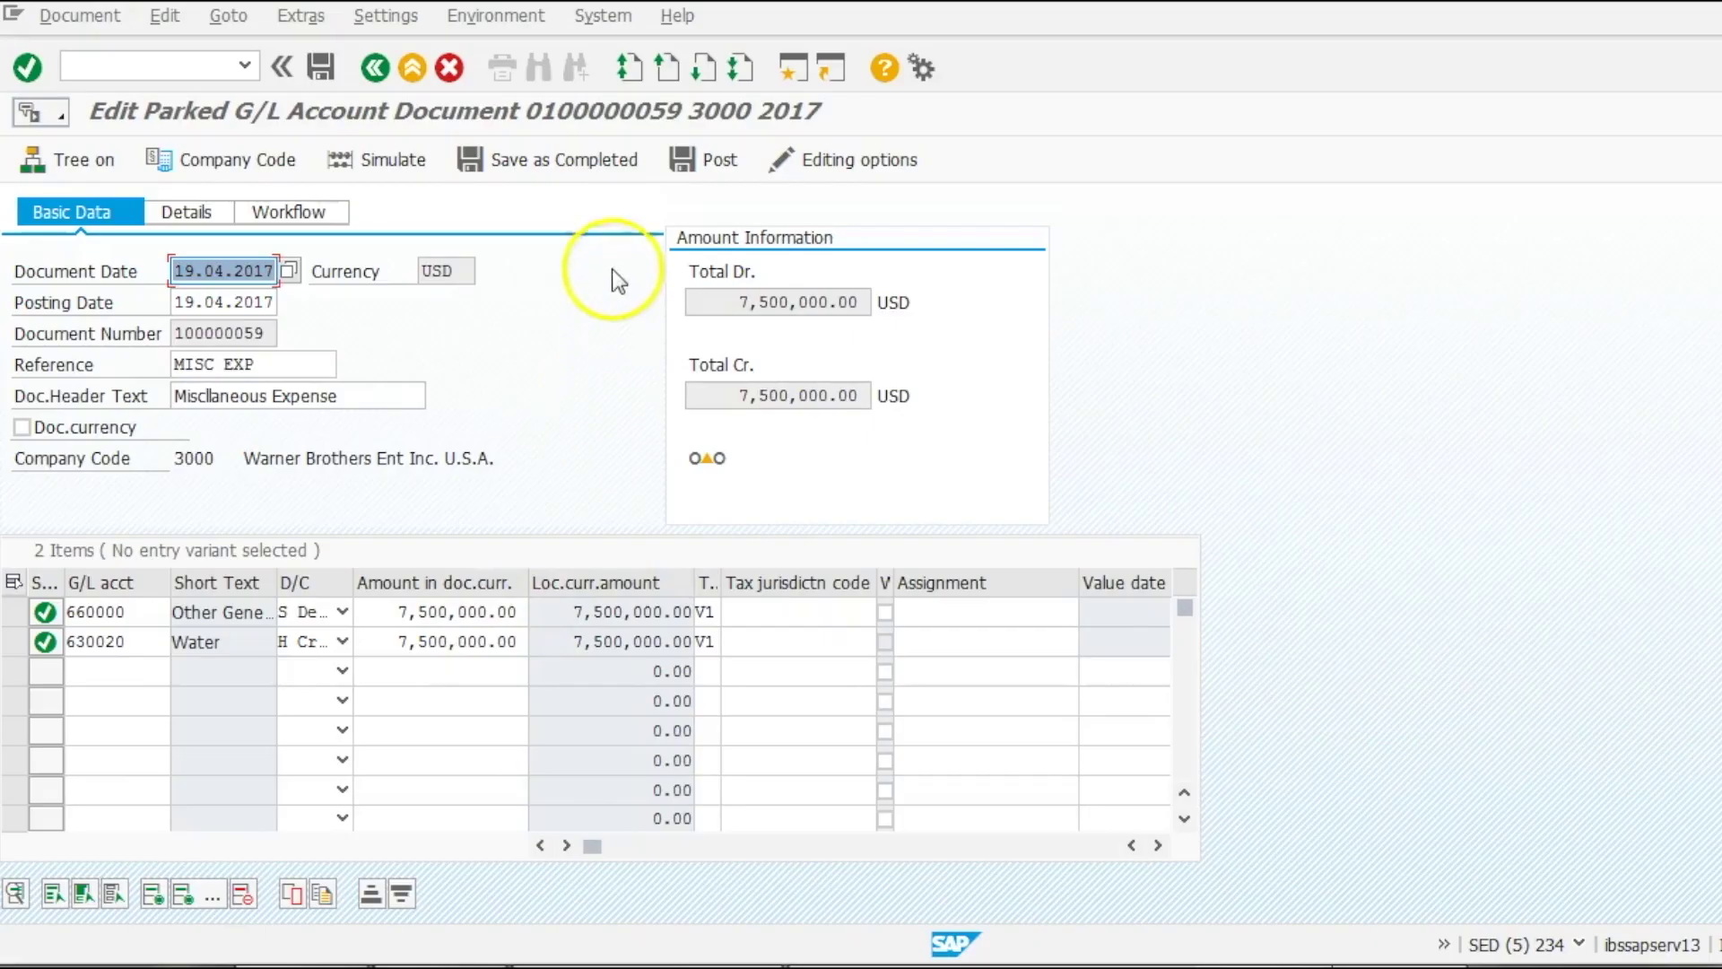
{"action": "left_click", "coordinate": [682, 168]}
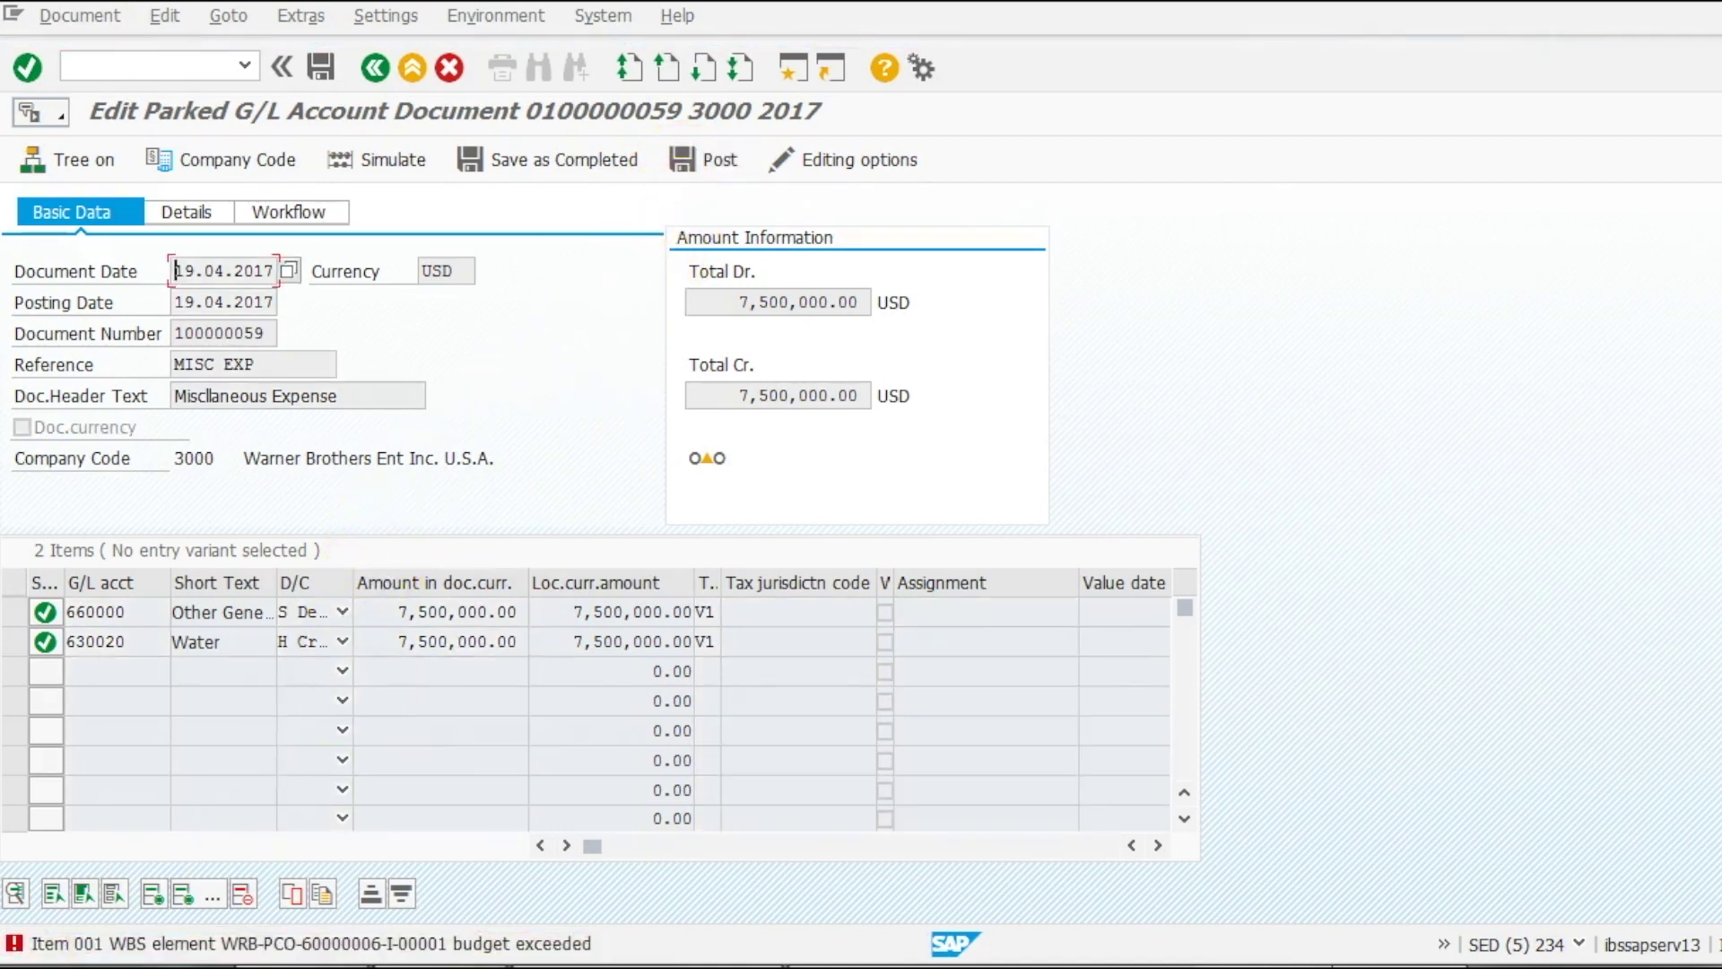
{"action": "left_click", "coordinate": [341, 944]}
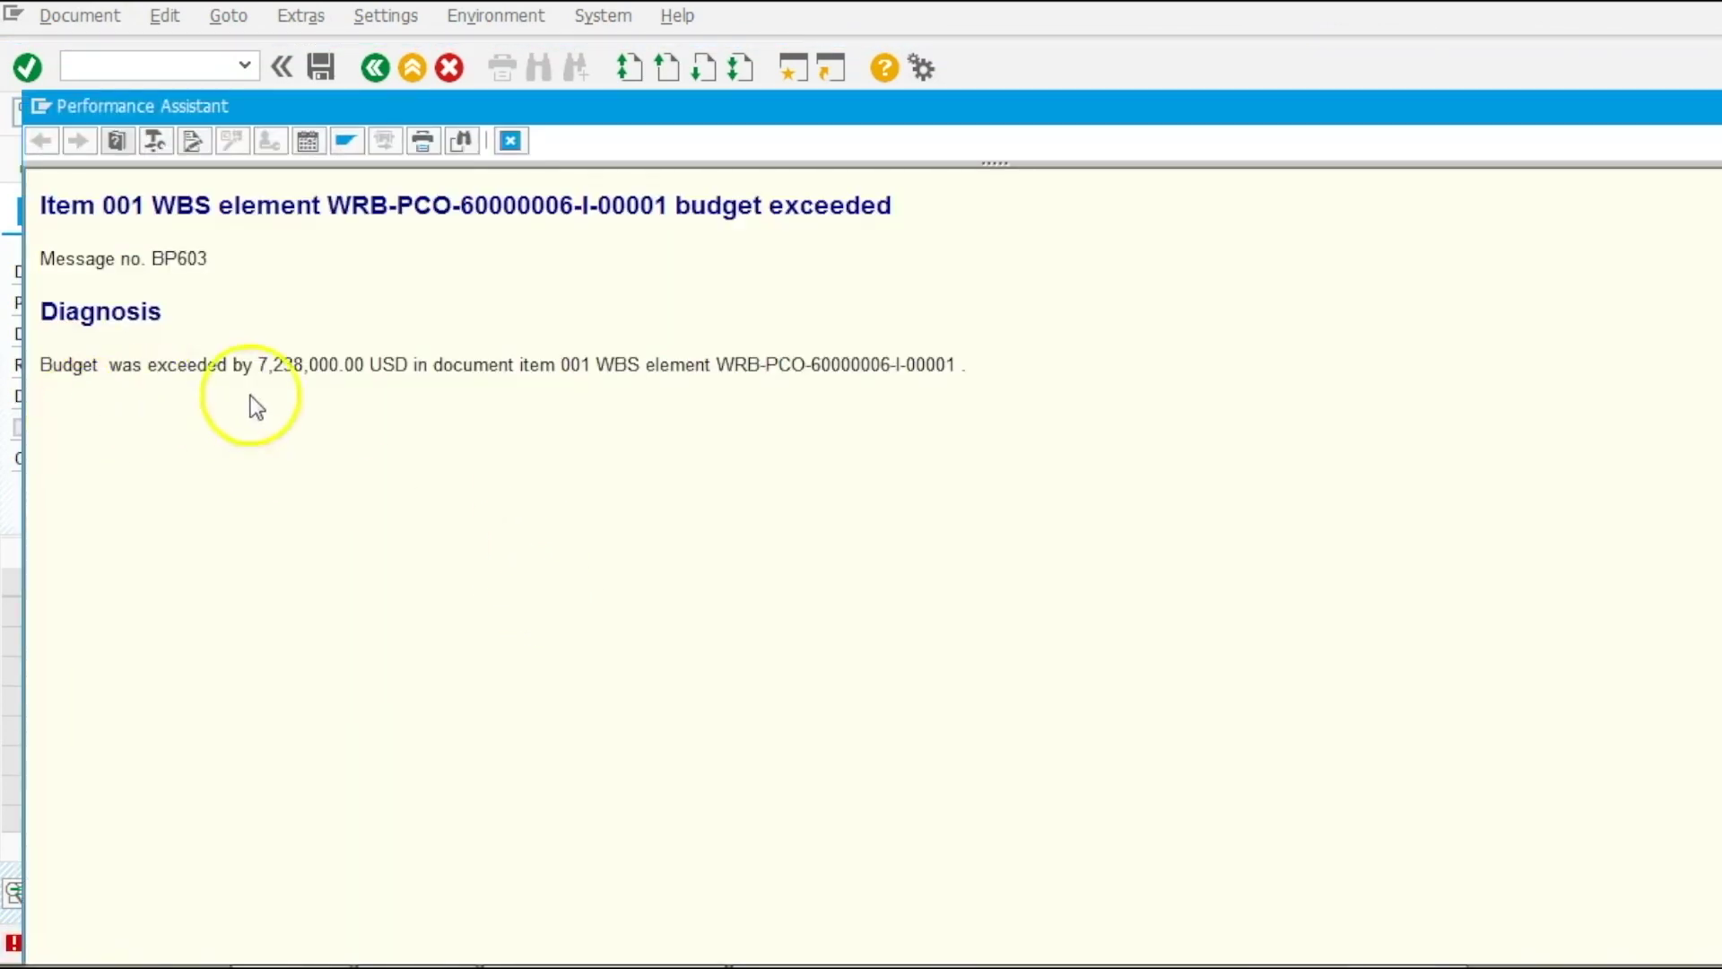
{"action": "left_click", "coordinate": [510, 140]}
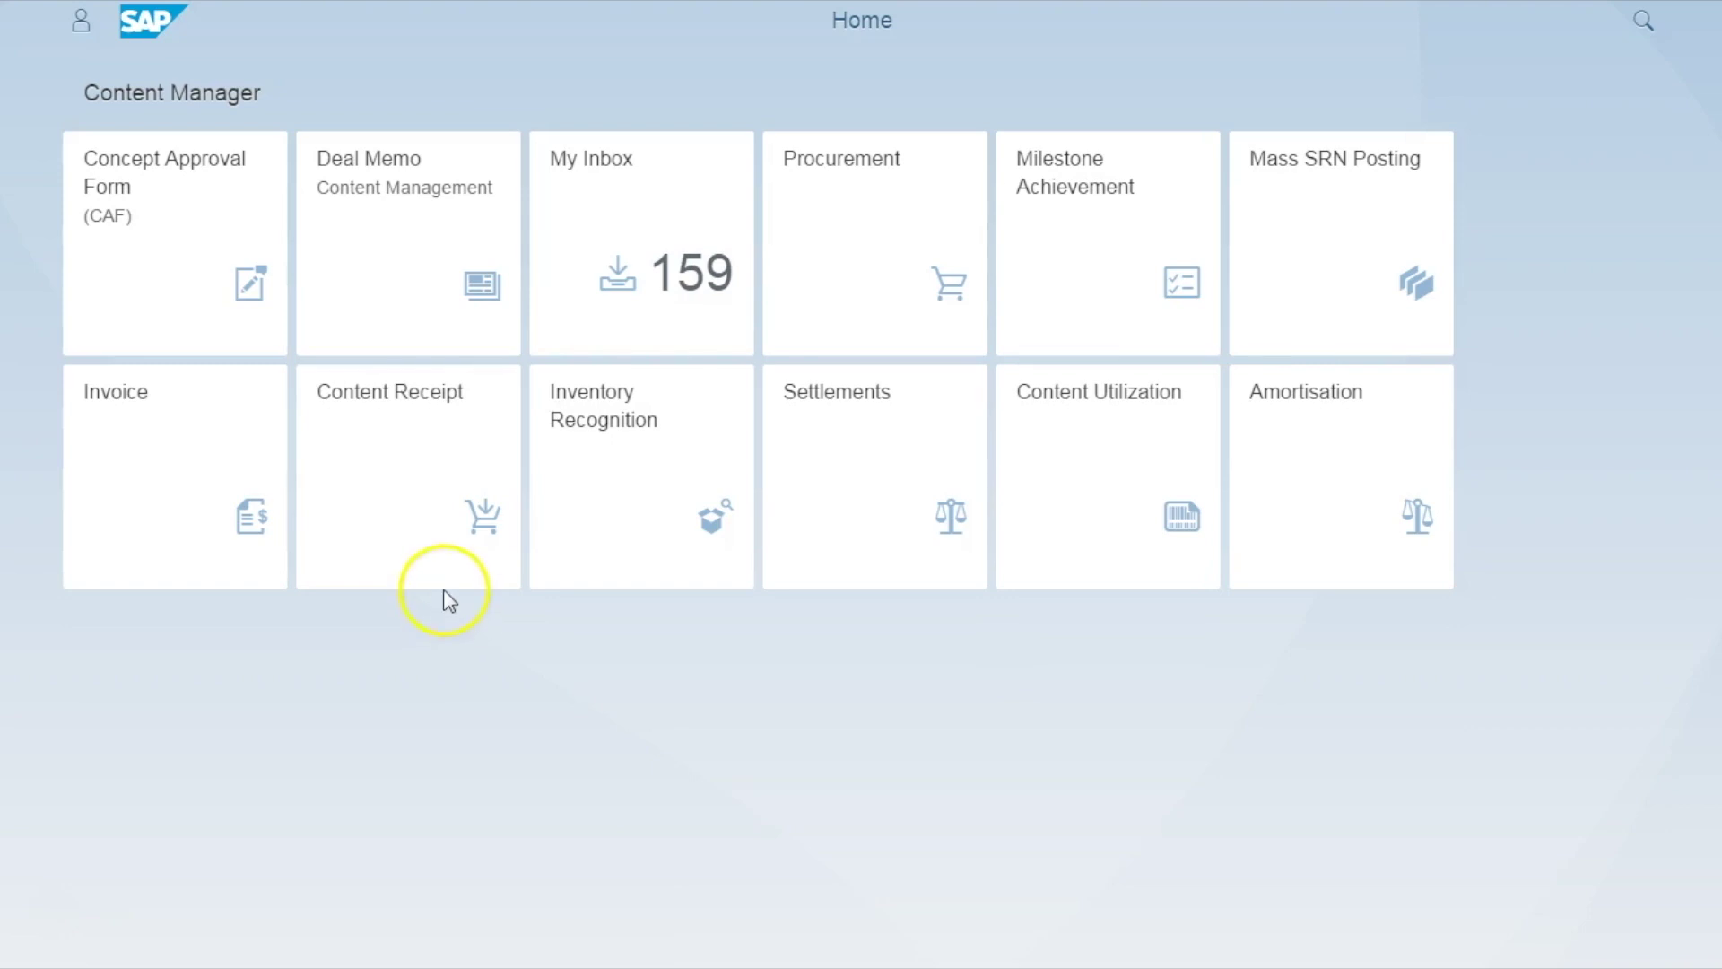
Enter the remark "Received in good Condition" for all five Underworld episodes and save the content receipt
{"action": "left_click", "coordinate": [429, 526]}
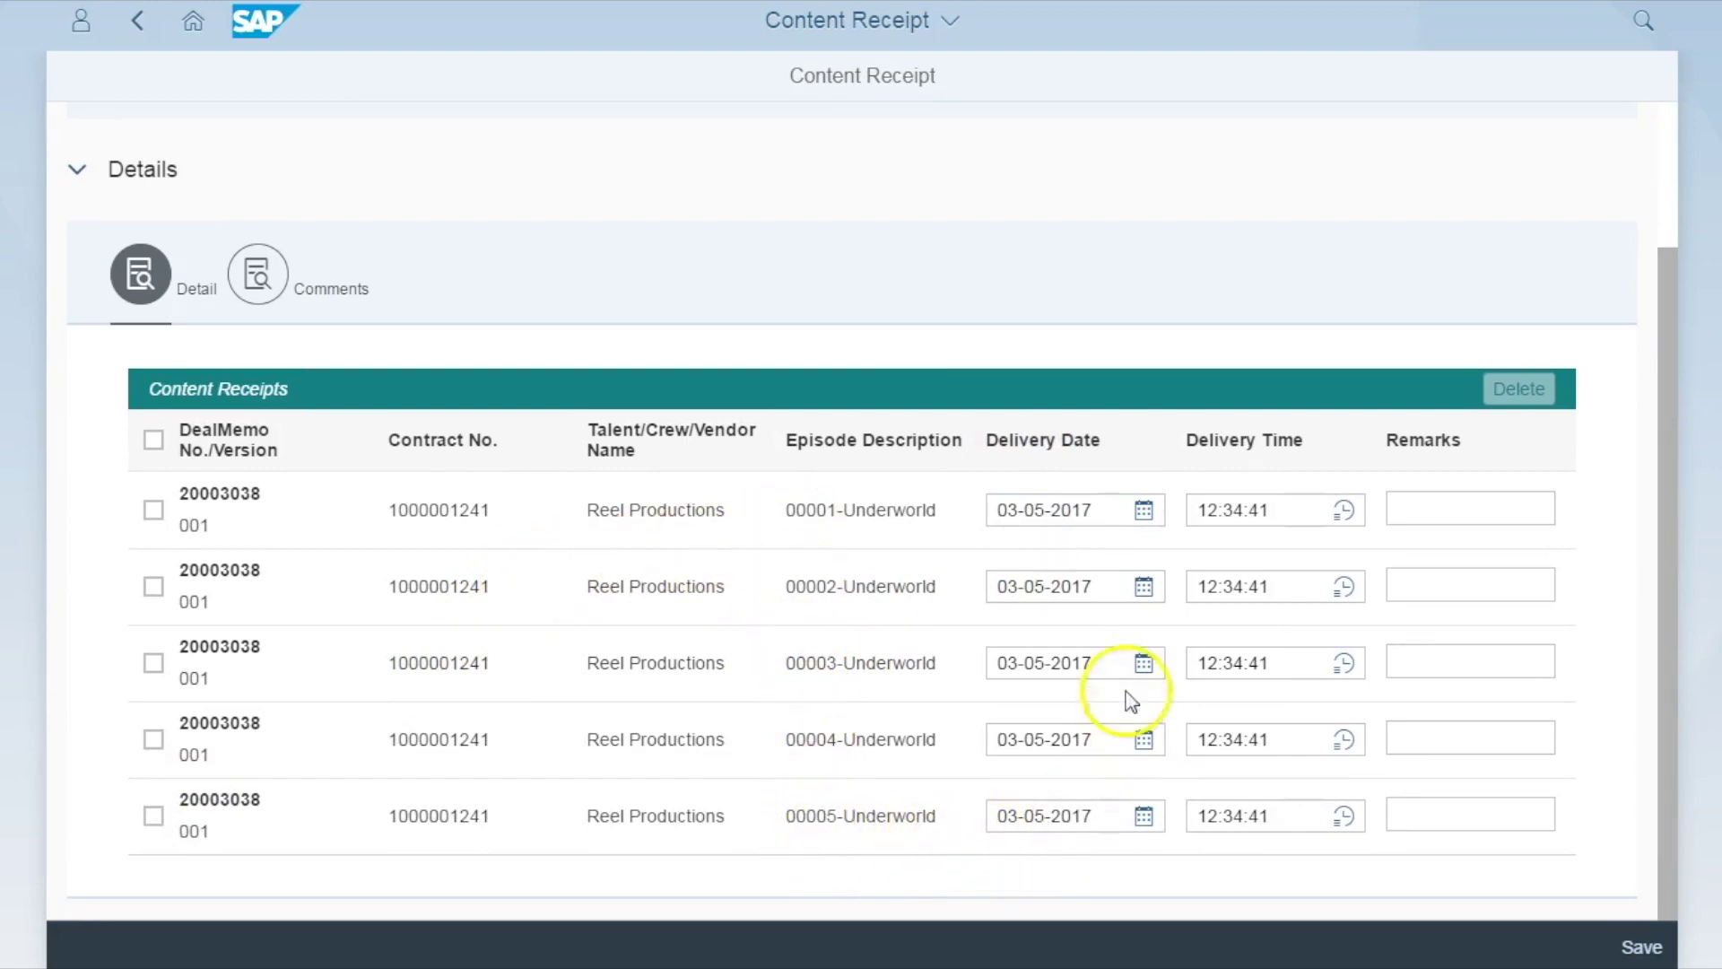
{"action": "left_click", "coordinate": [1415, 518]}
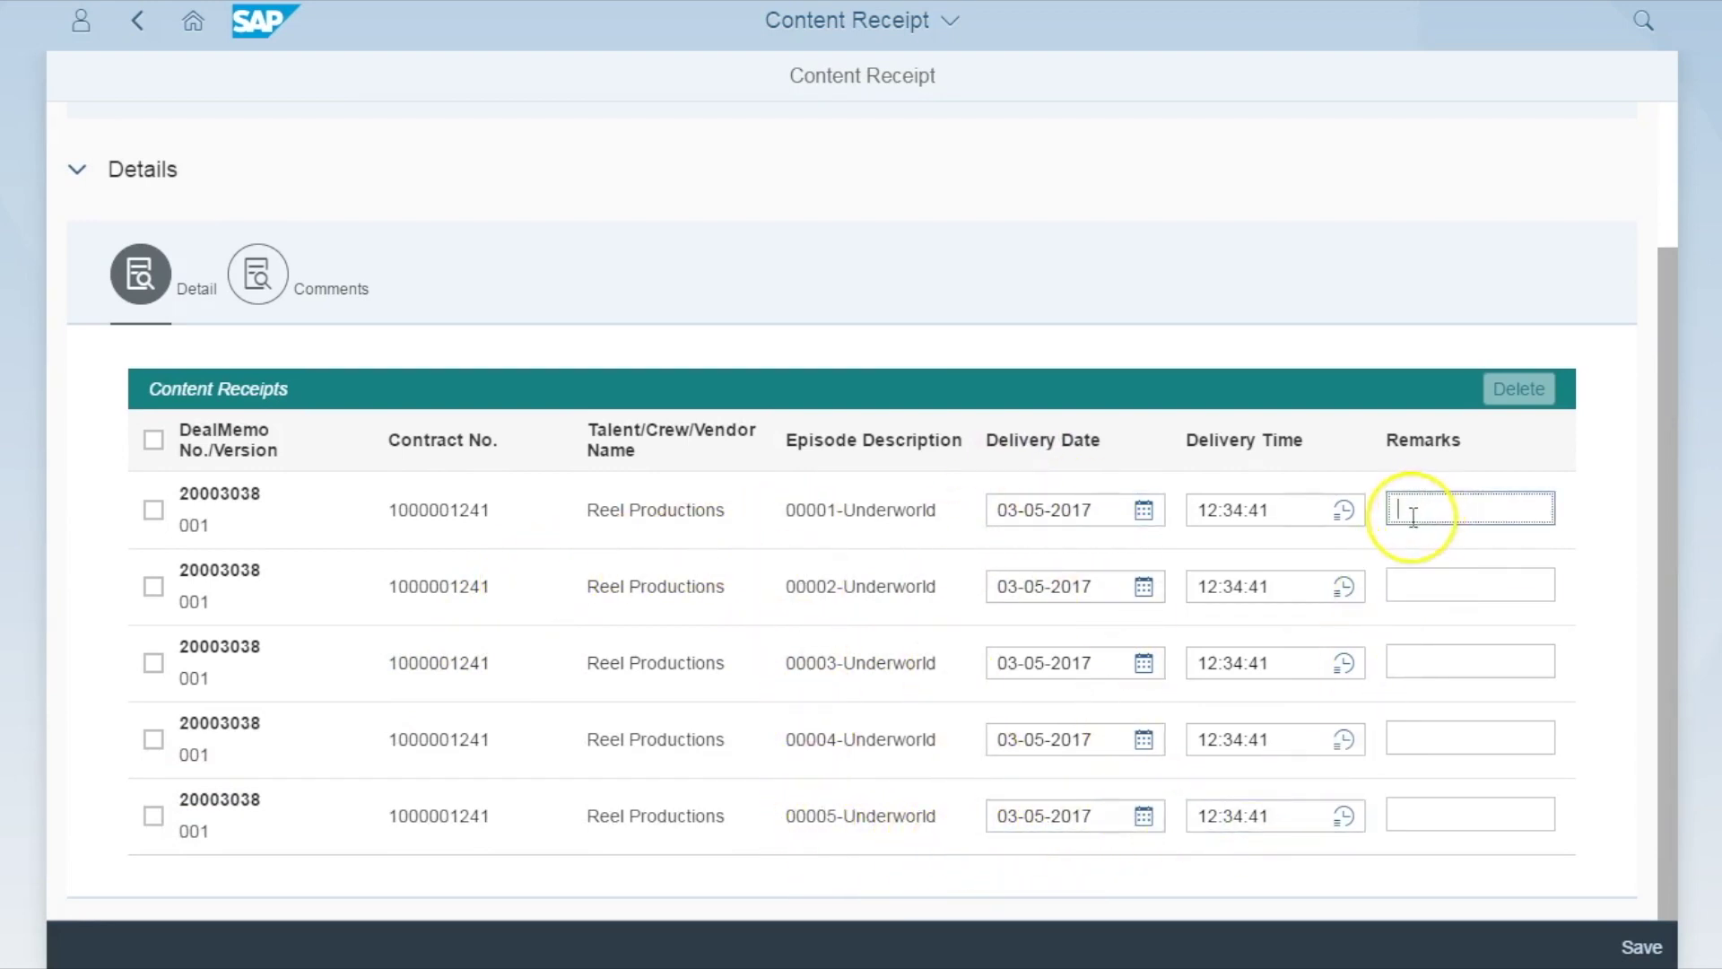
{"action": "type", "text": "Received in "}
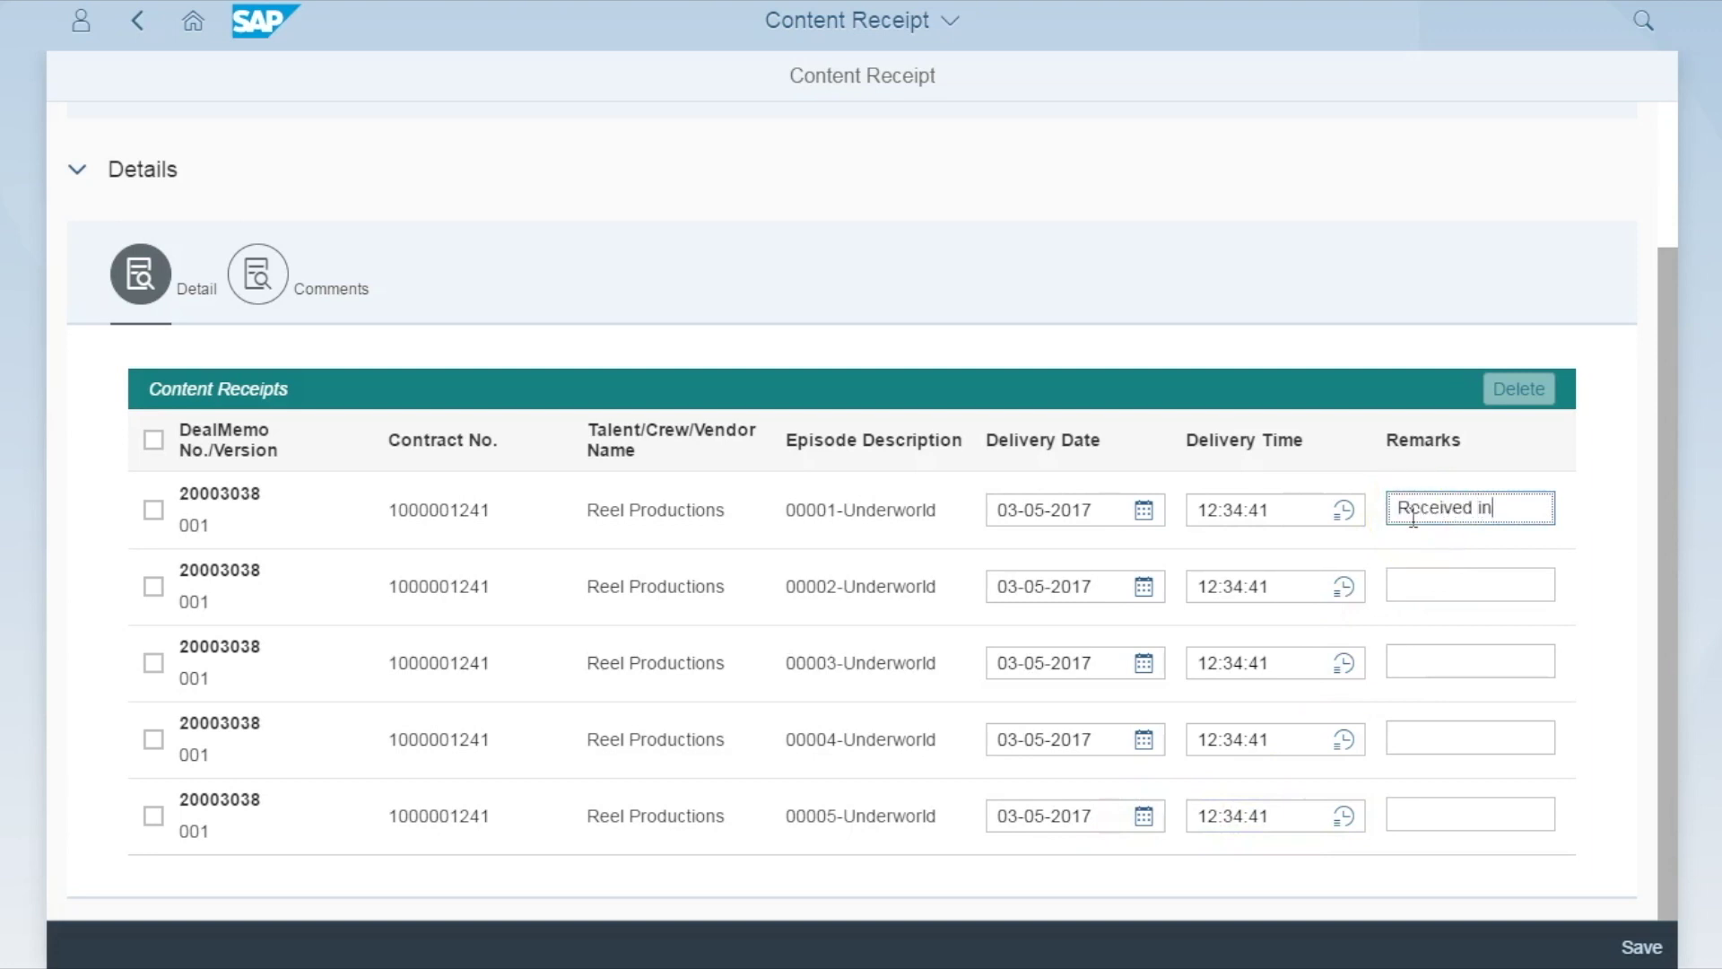
{"action": "type", "text": "good Condi"}
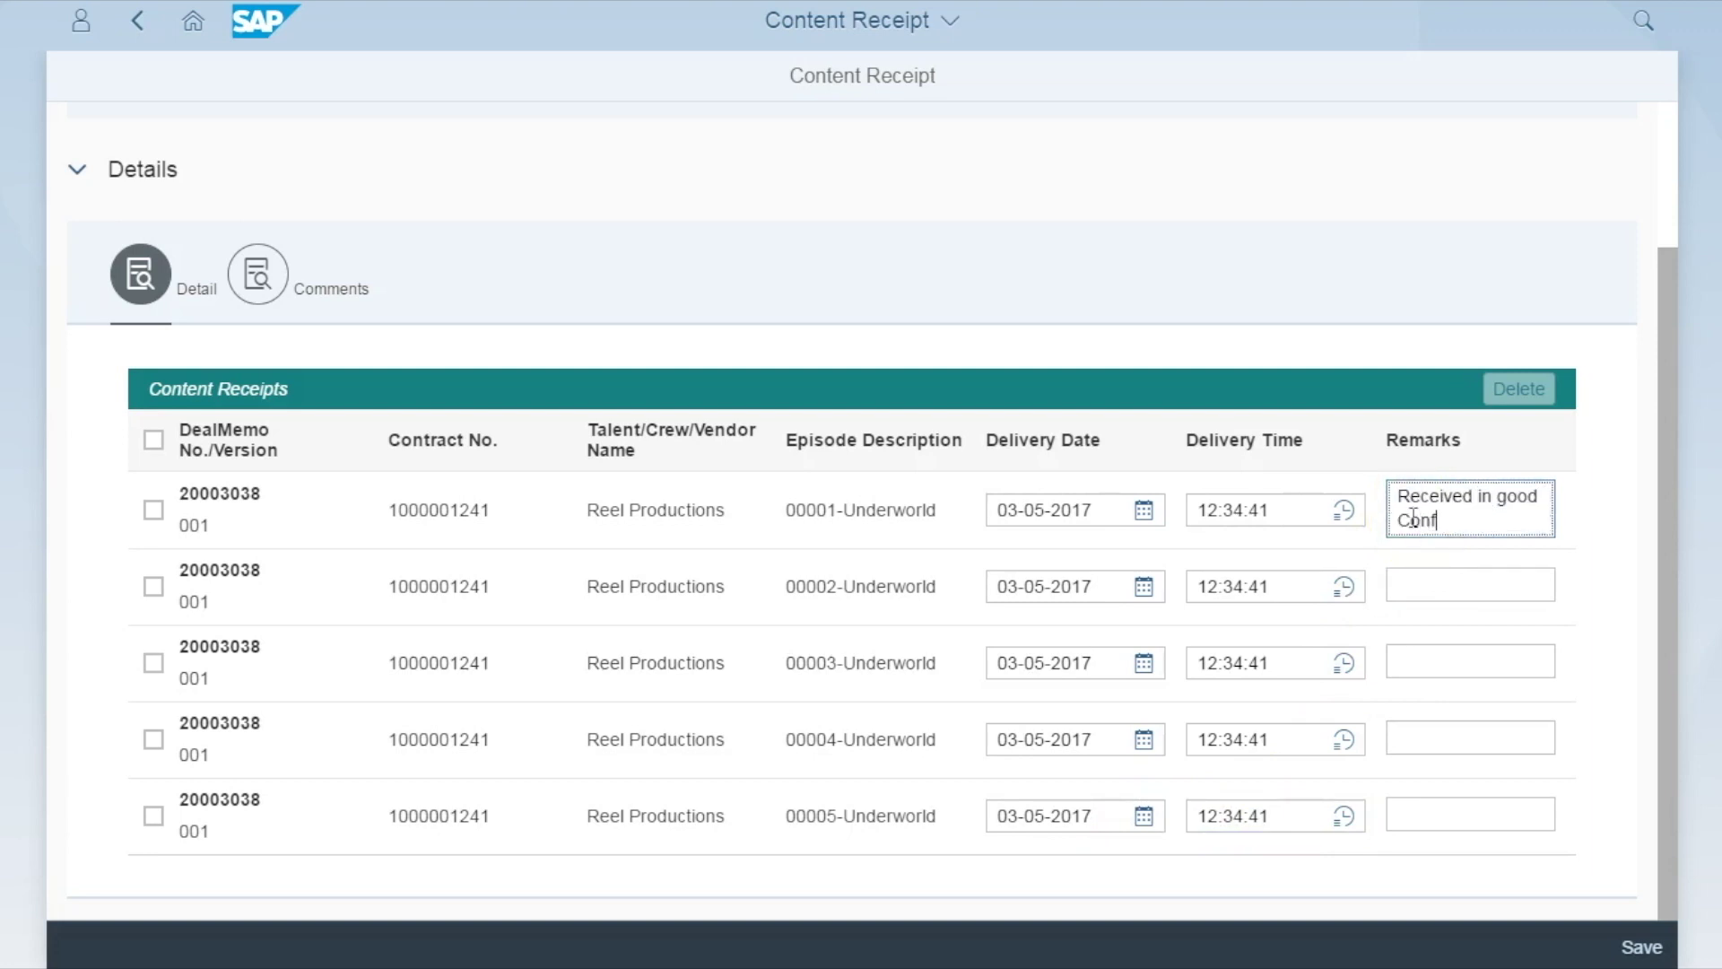
{"action": "type", "text": "tion"}
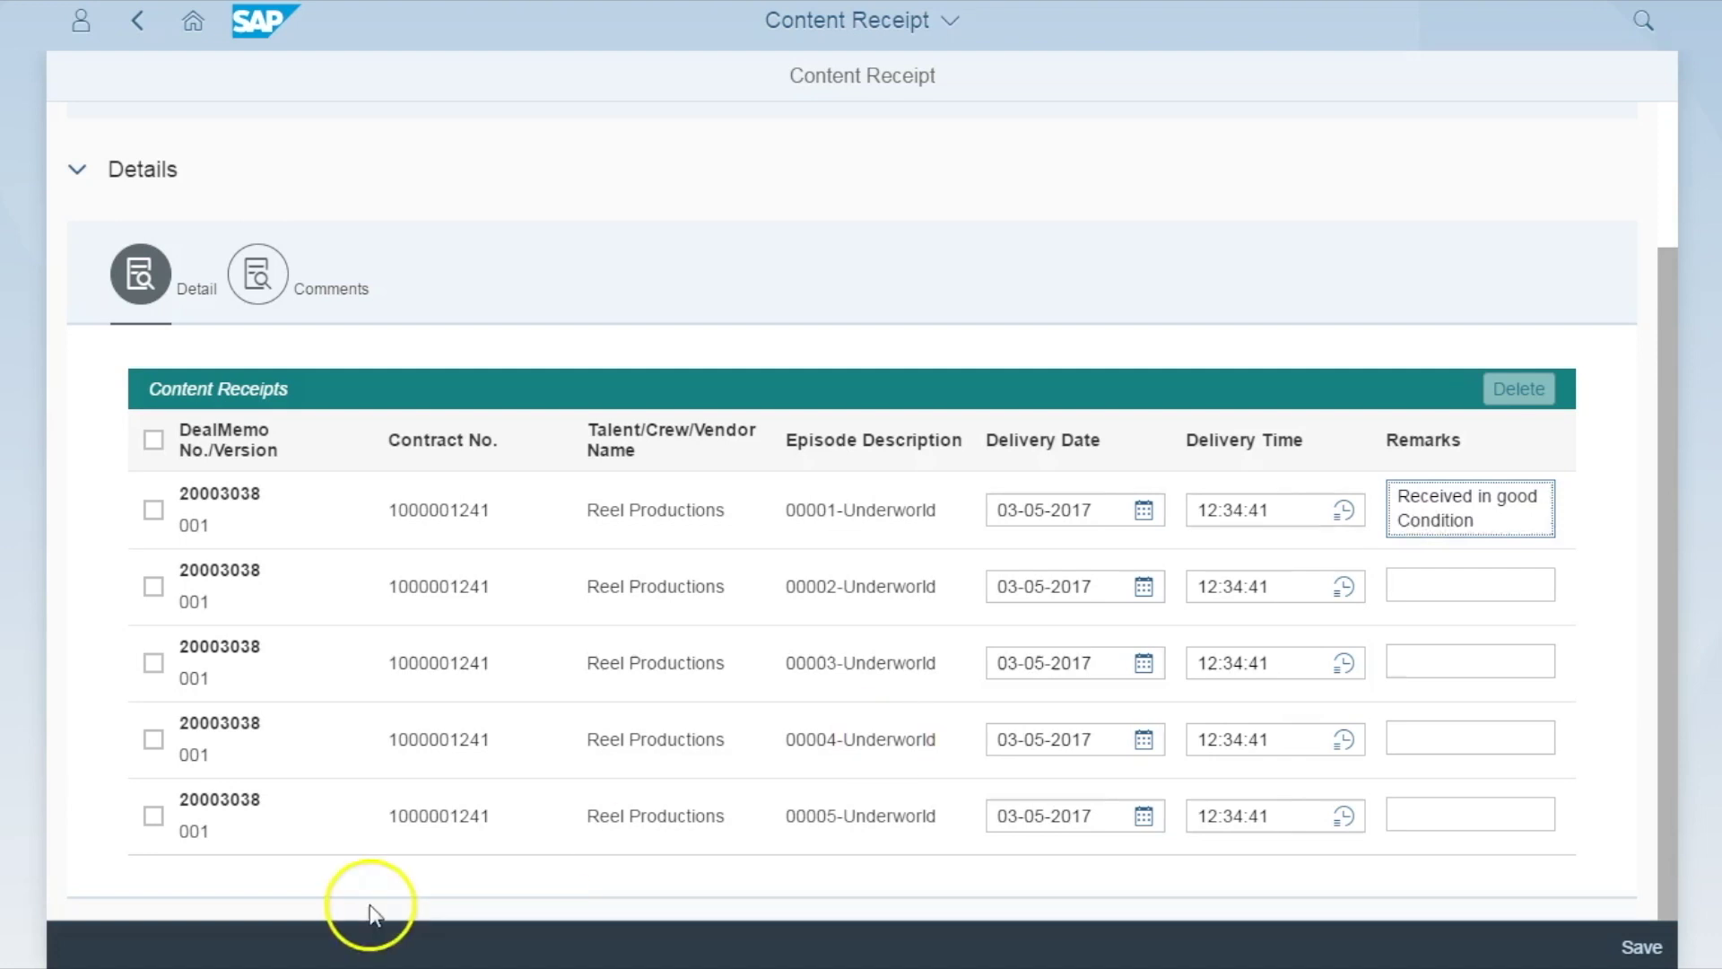
{"action": "left_click_drag", "start_coordinate": [1471, 511], "coordinate": [1391, 493]}
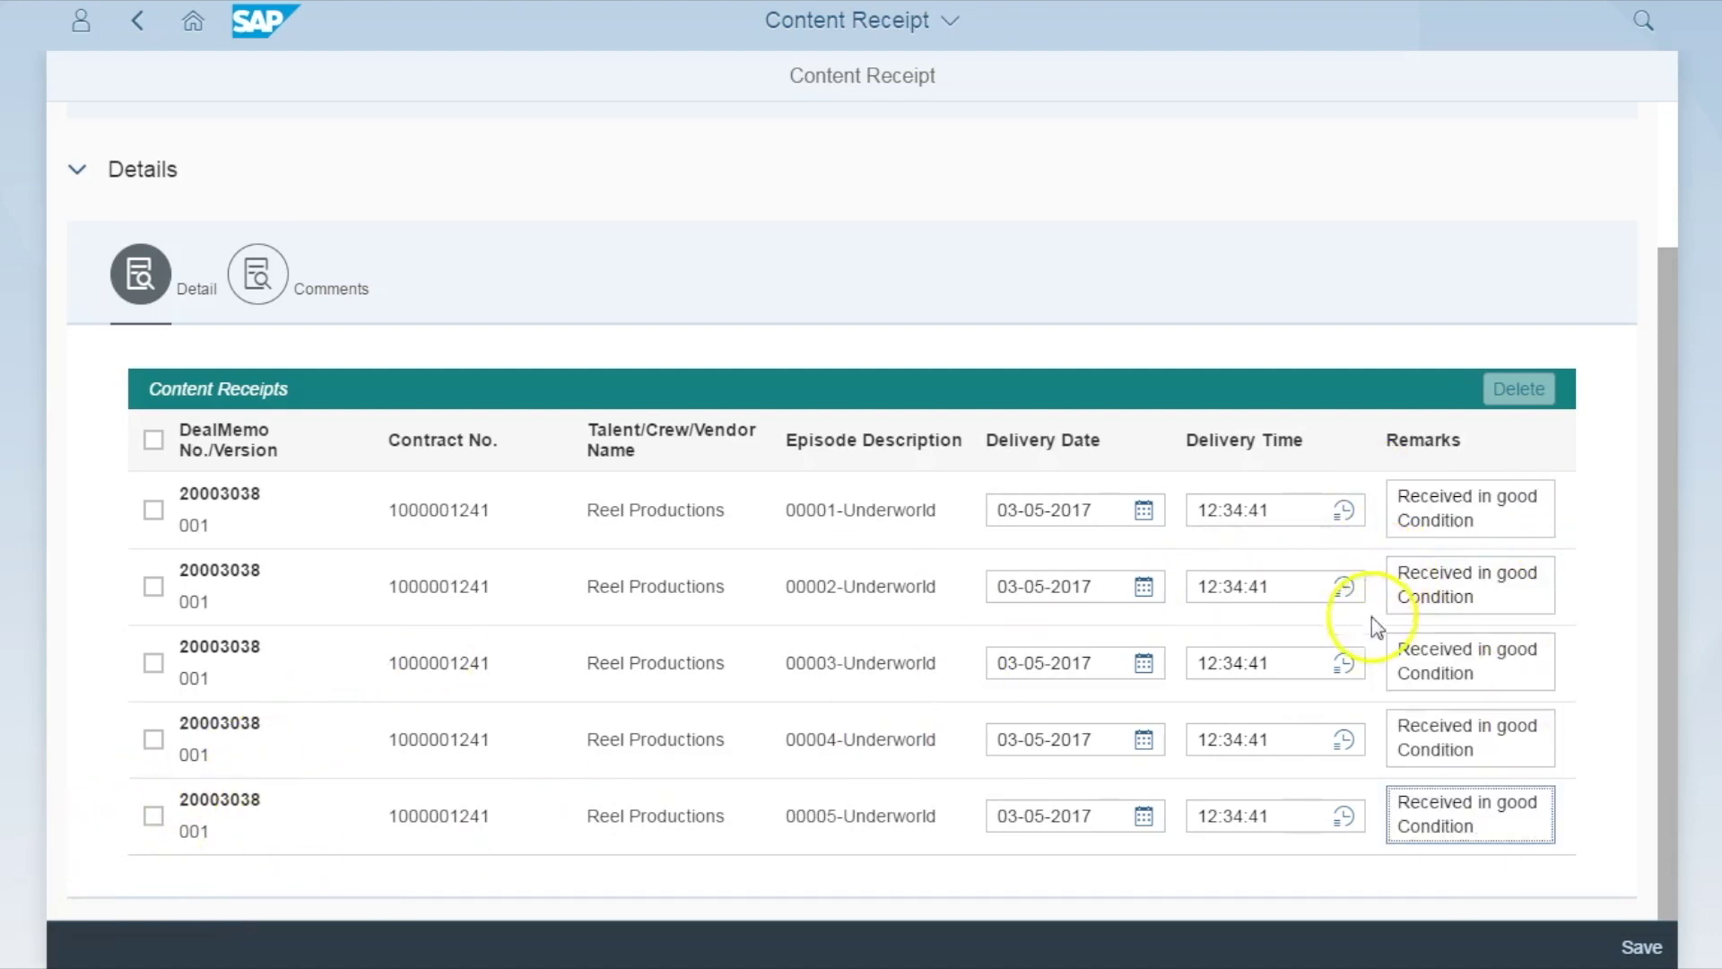
{"action": "left_click", "coordinate": [1614, 937]}
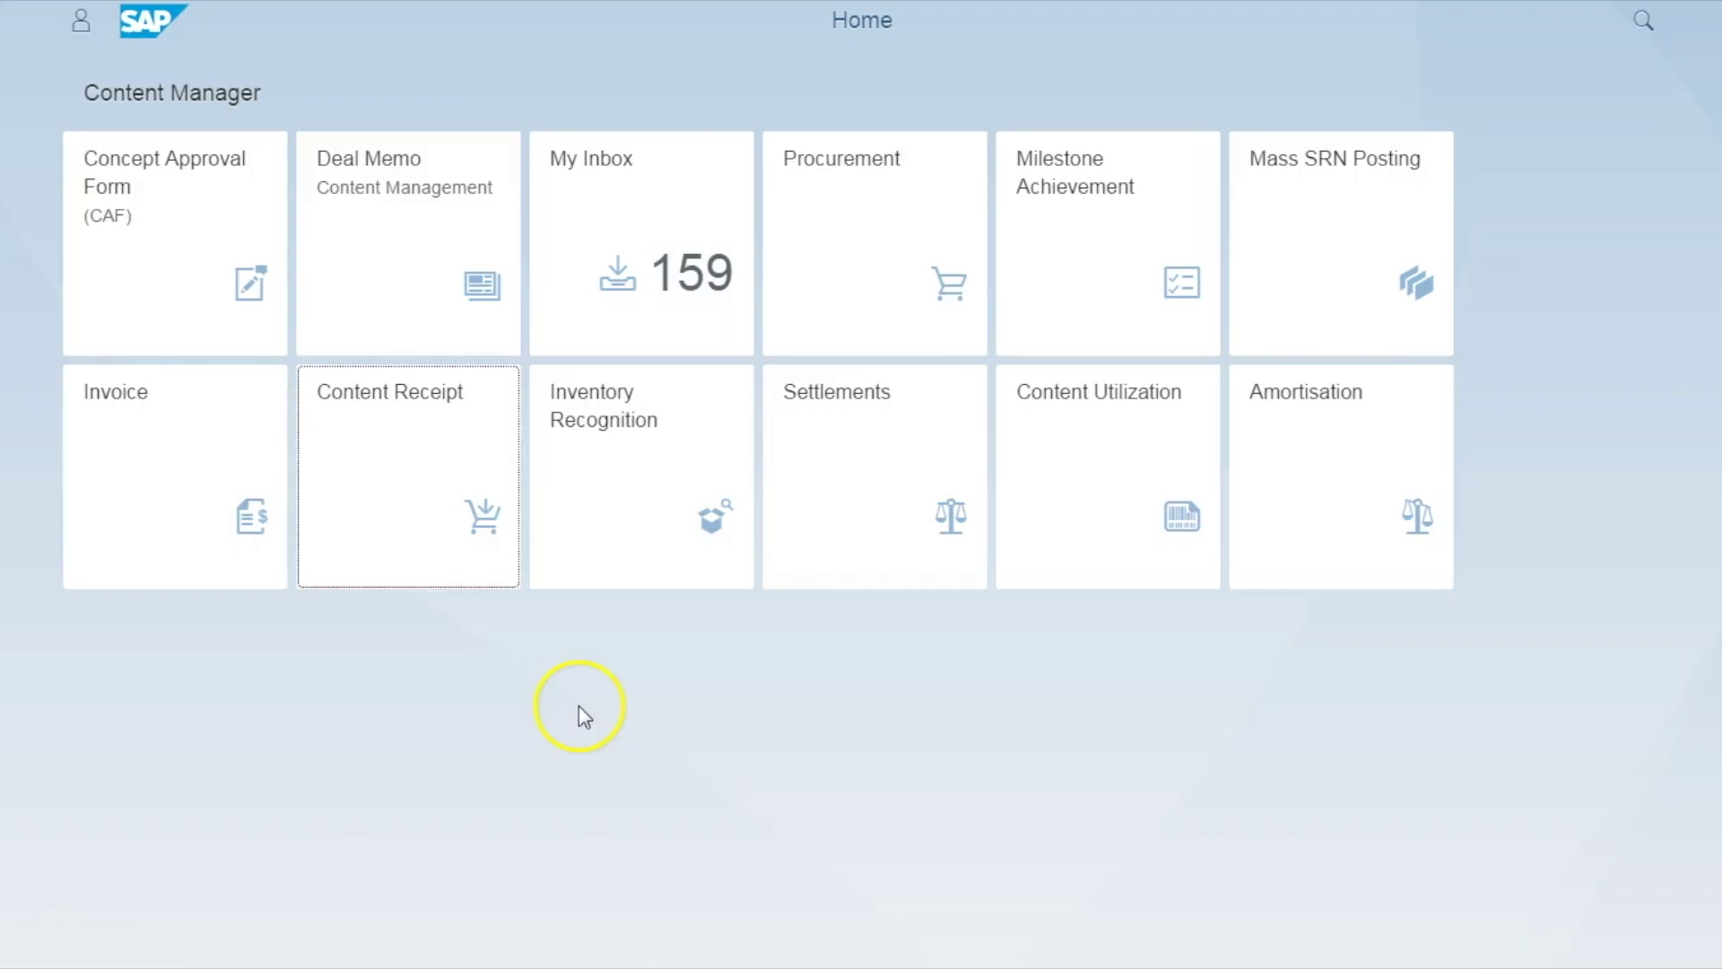
Post the inventory recognition provisions for Underworld episodes 00001 to 00005 on CCI Television Networks, fiscal year 2017, period 05
{"action": "left_click", "coordinate": [628, 513]}
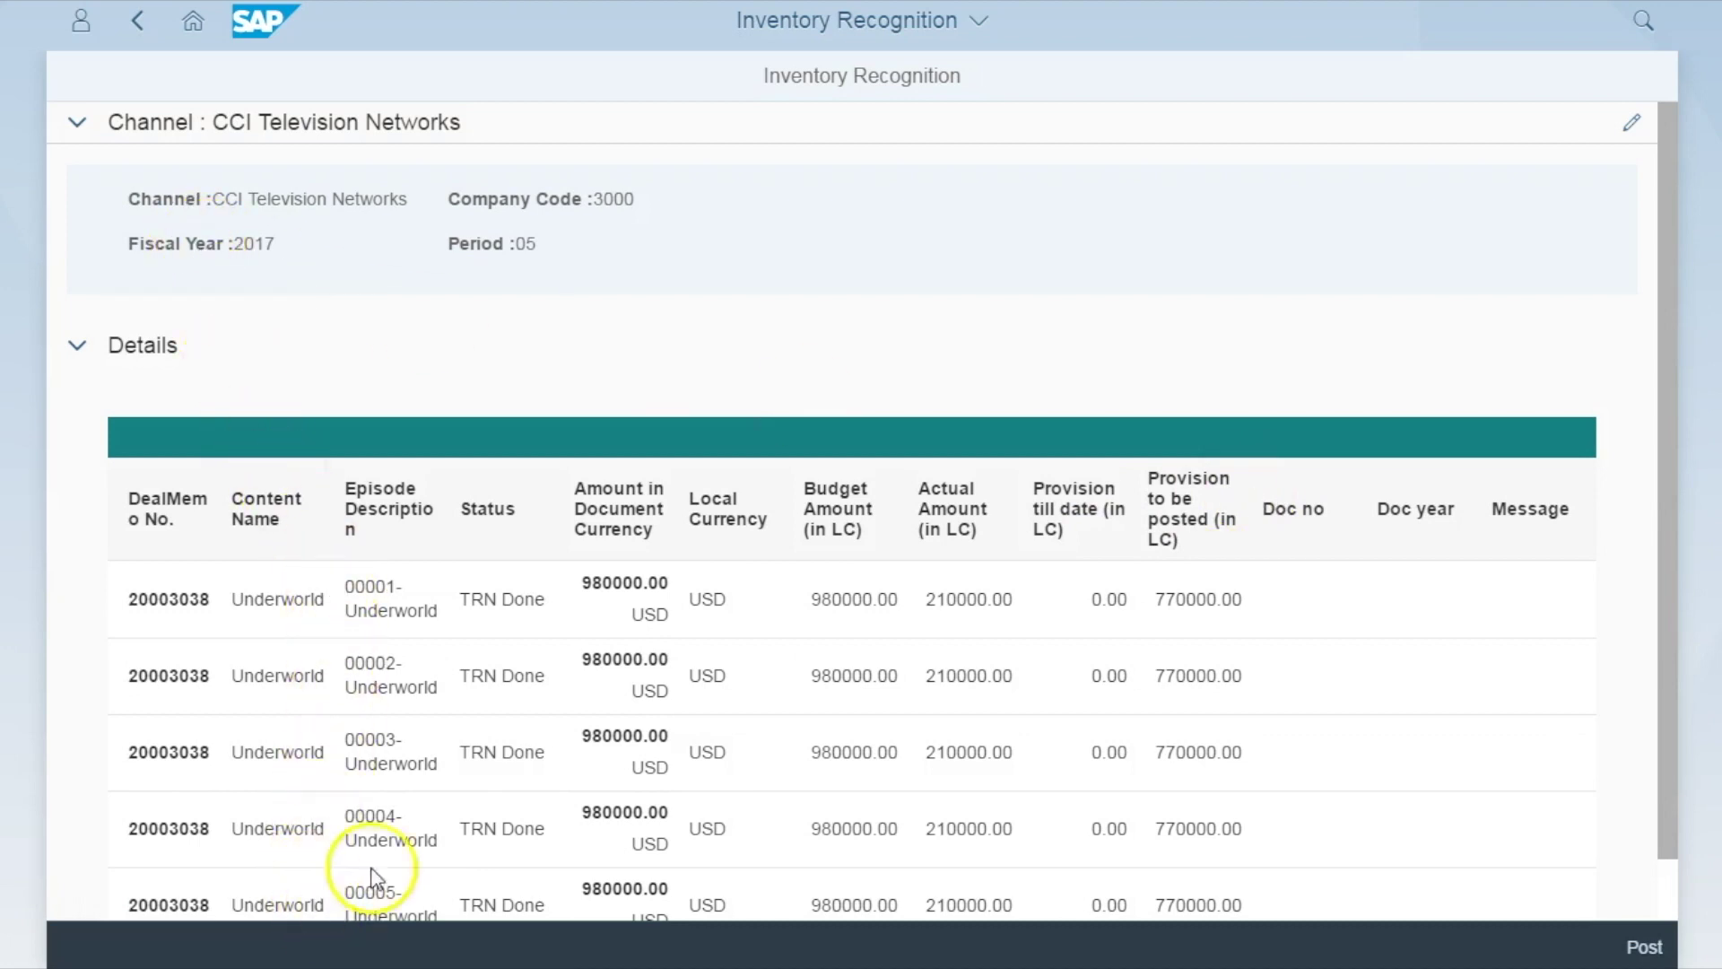
{"action": "scroll", "coordinate": [940, 628], "scroll_direction": "down", "scroll_amount": 1}
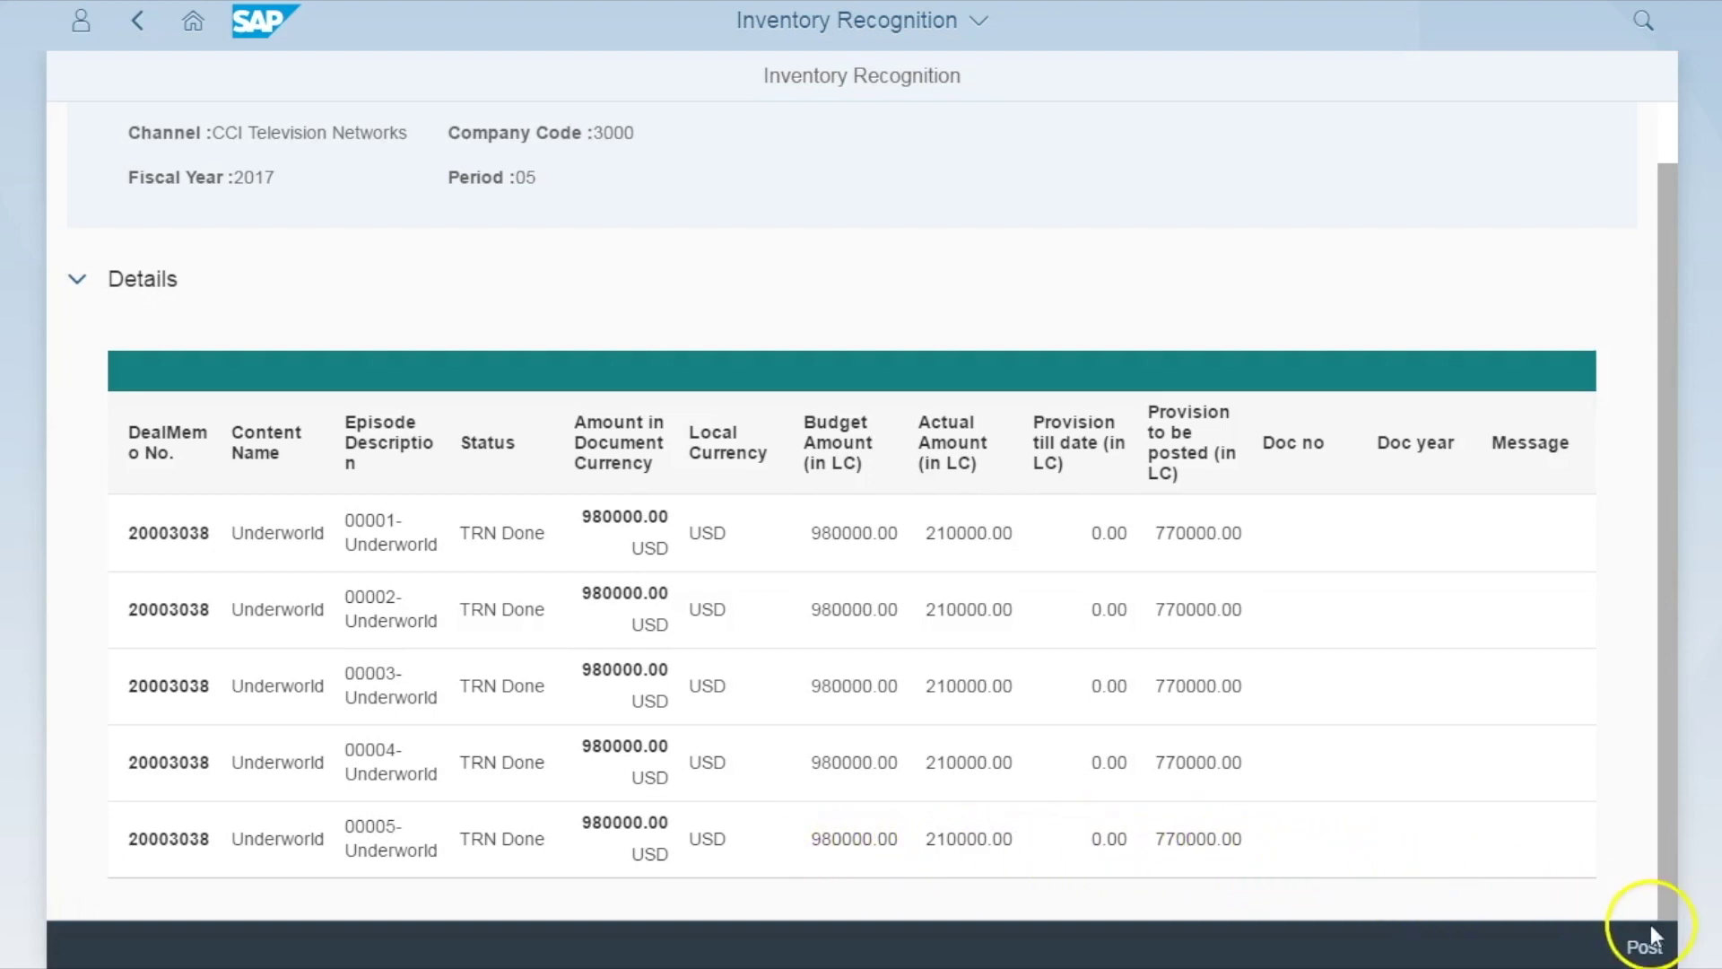
{"action": "left_click", "coordinate": [1650, 947]}
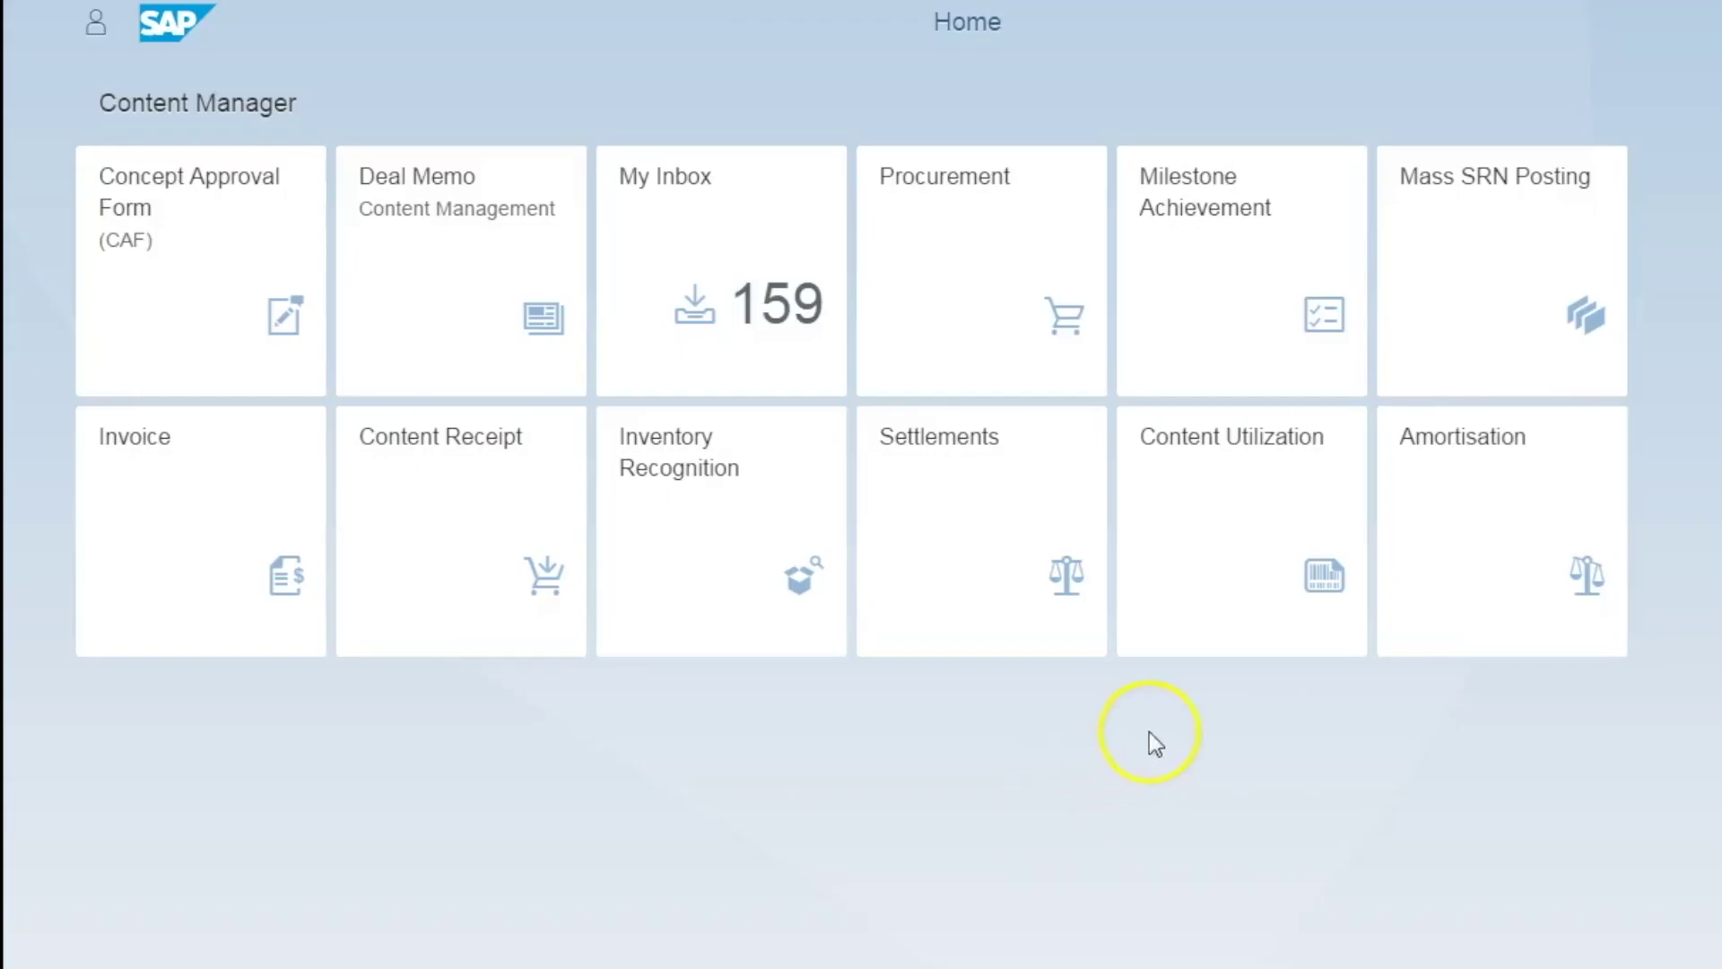
Open Amortisation and review the book depreciation asset balances of the Underworld episodes
{"action": "left_click", "coordinate": [1502, 623]}
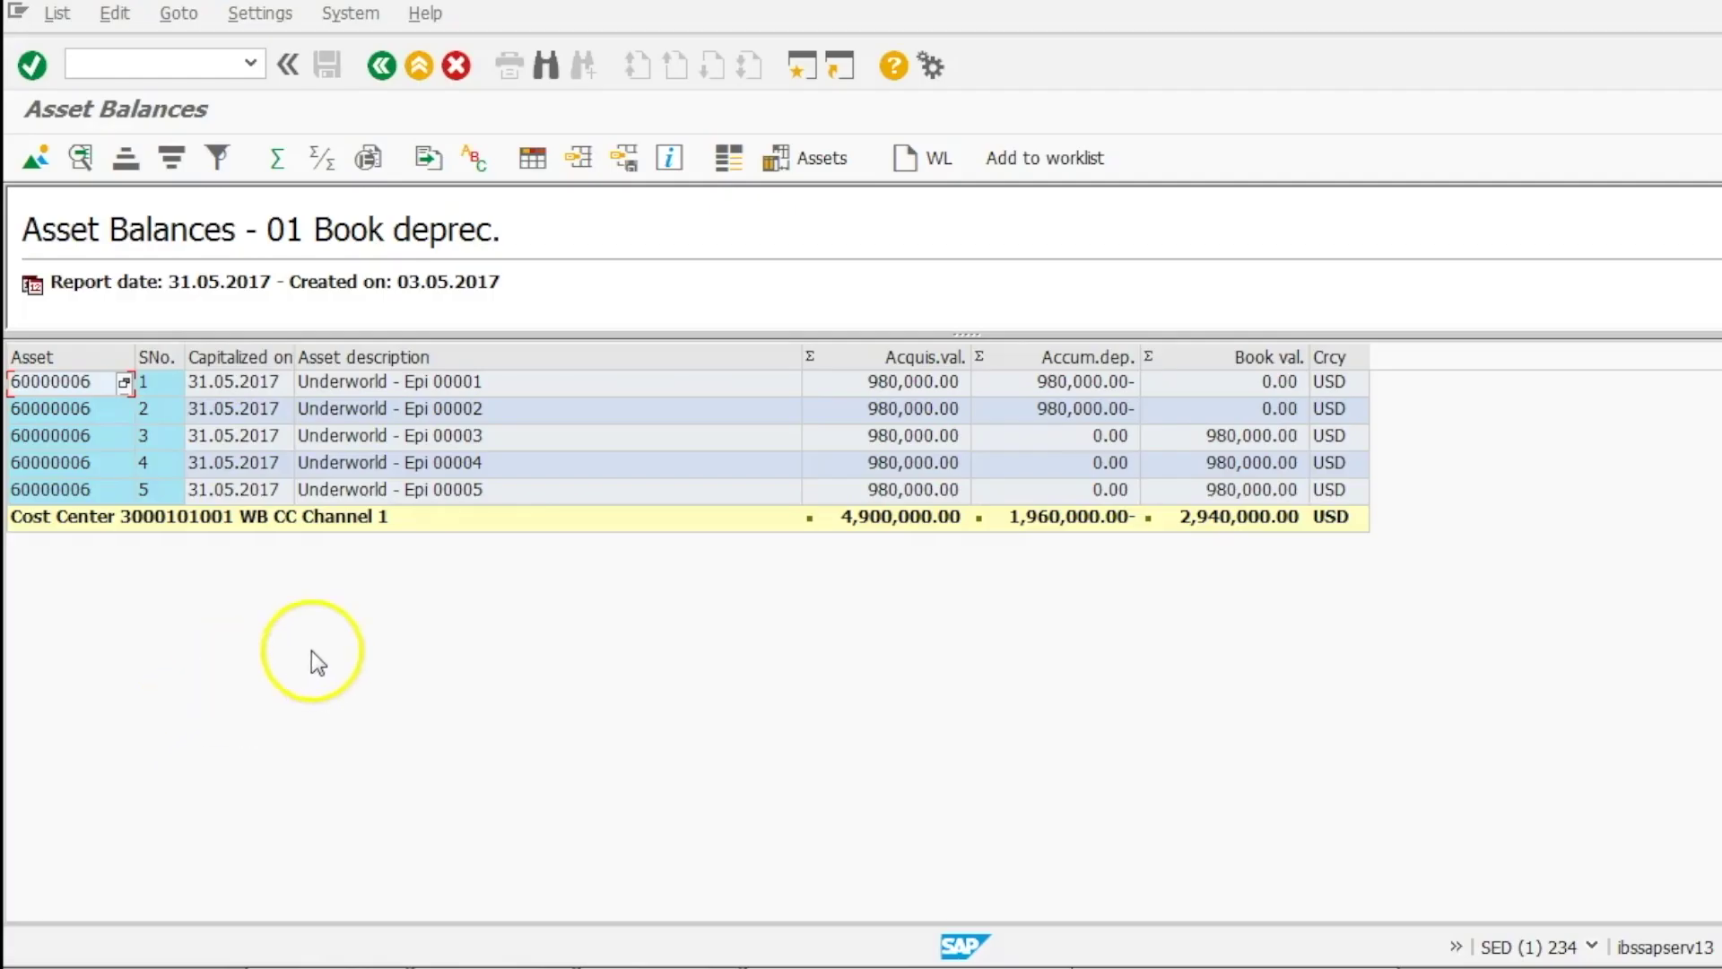